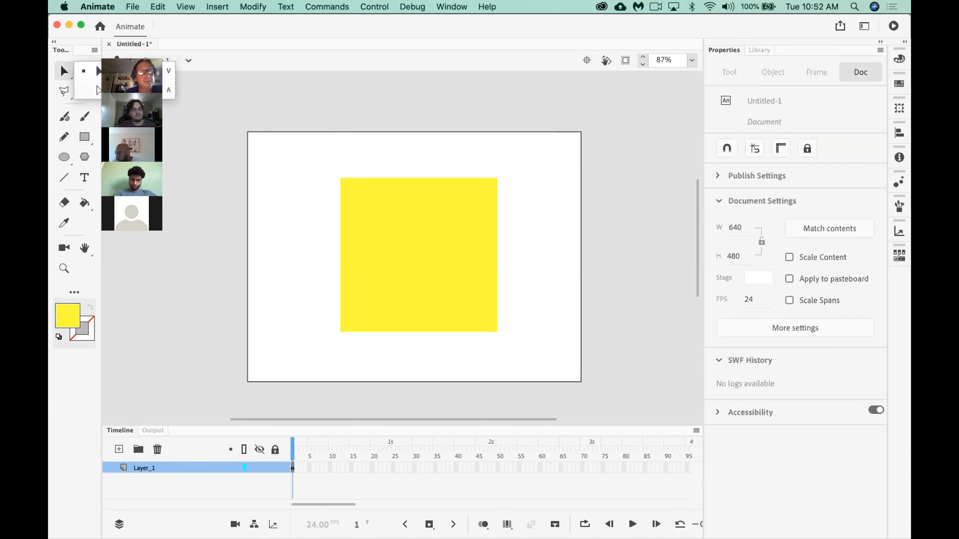
# Pull the yellow square's two upper corners outward and its lower-right corner down toward the stage's bottom centre with the Selection tool.
pyautogui.click(128, 71)
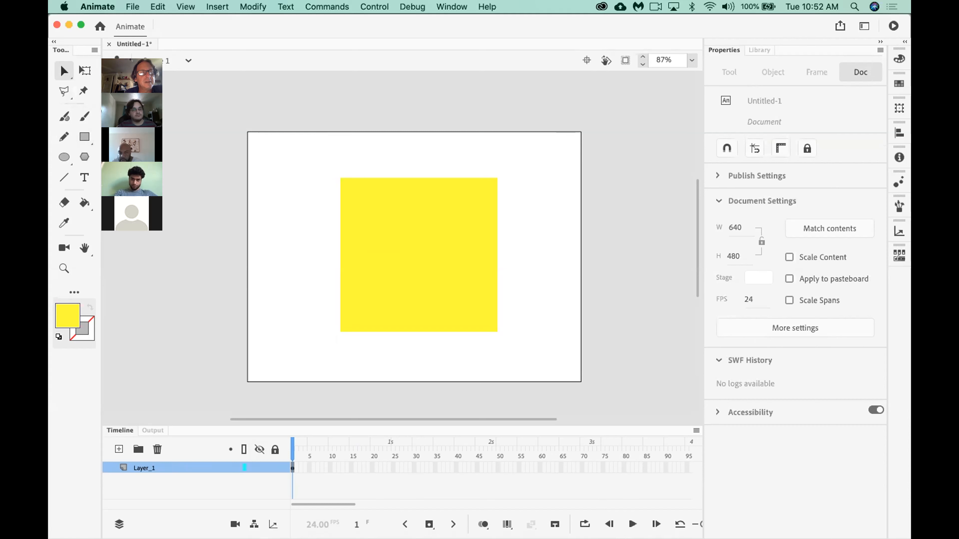
pyautogui.moveTo(340, 178); pyautogui.dragTo(280, 156)
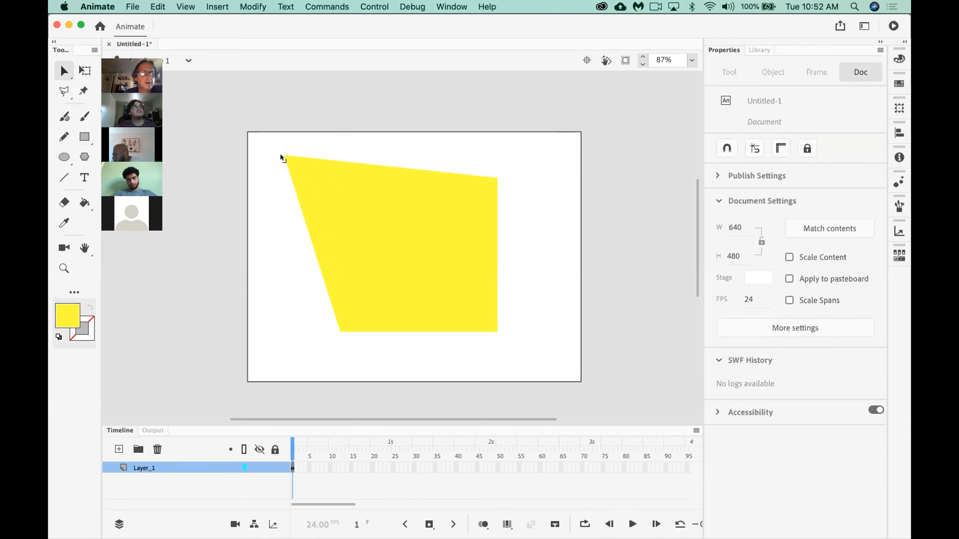
pyautogui.moveTo(489, 175); pyautogui.dragTo(536, 146)
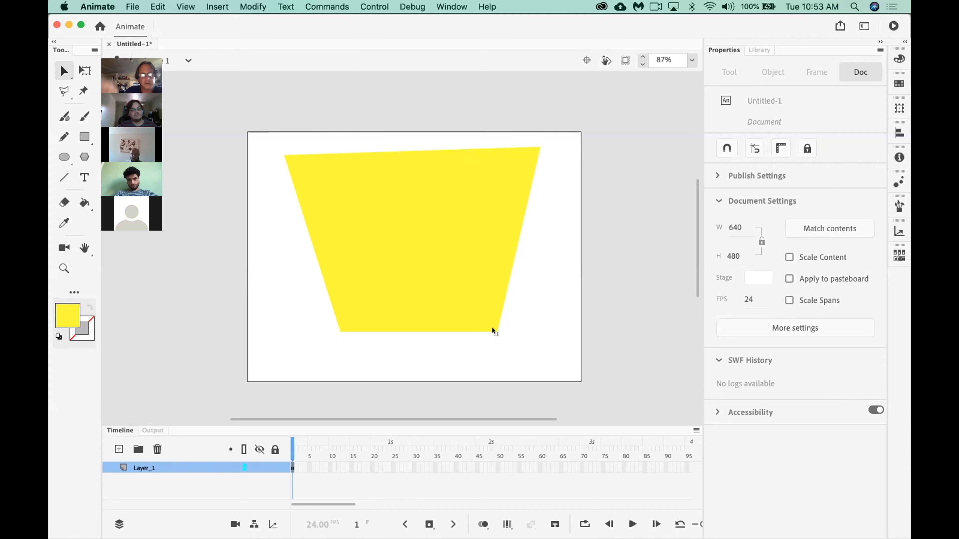
pyautogui.moveTo(492, 329); pyautogui.dragTo(413, 368)
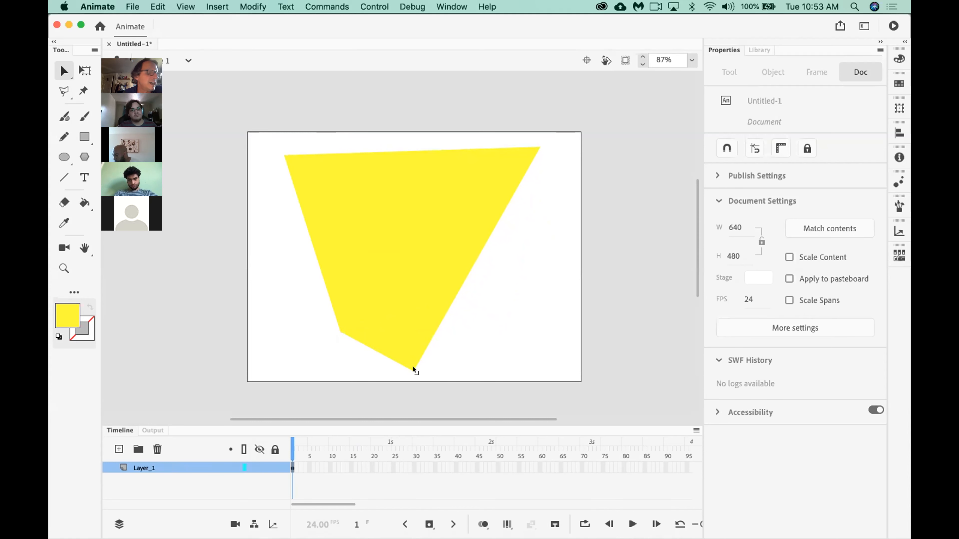
# Move the whole yellow shape to about X 92, Y 21 on the stage and deselect it.
pyautogui.click(426, 284)
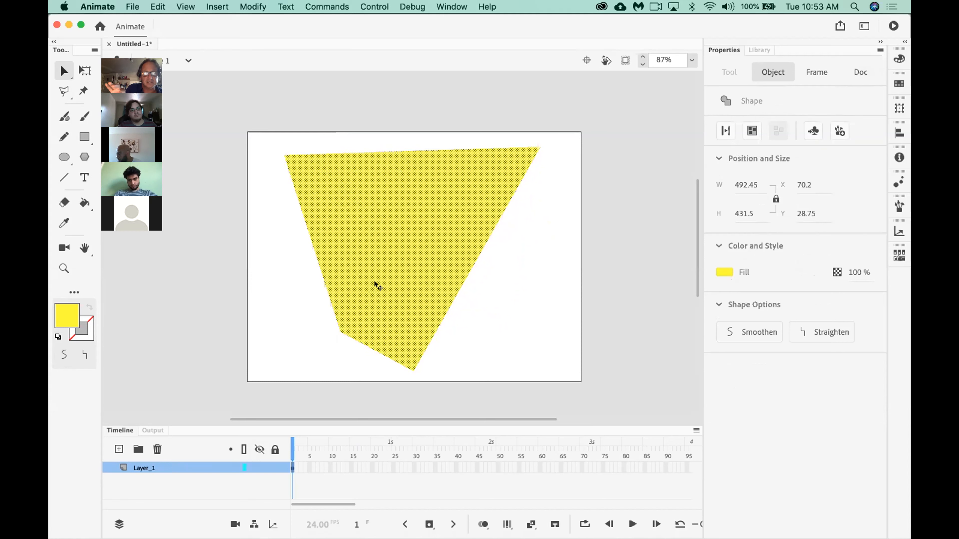
pyautogui.moveTo(375, 283); pyautogui.dragTo(562, 294)
pyautogui.moveTo(467, 285); pyautogui.dragTo(389, 285)
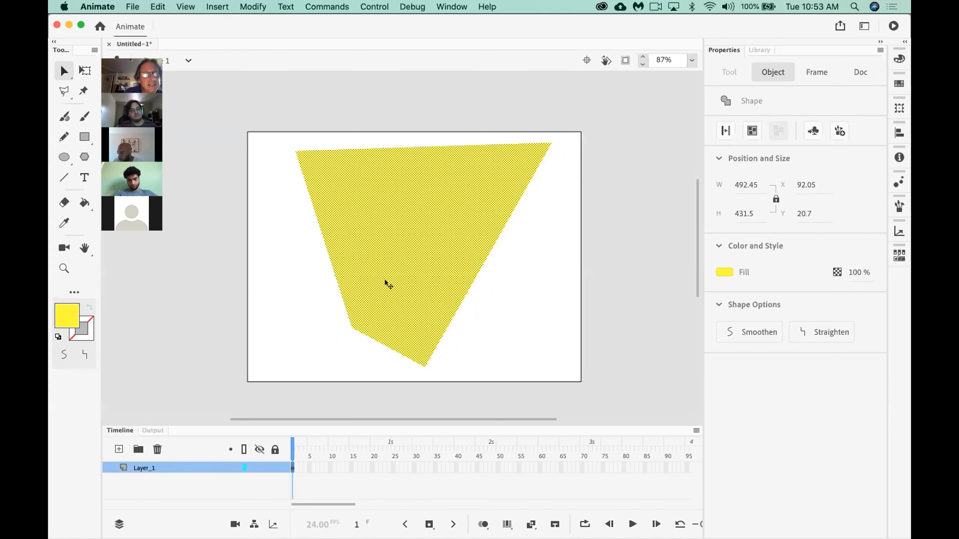
pyautogui.click(317, 298)
pyautogui.click(403, 270)
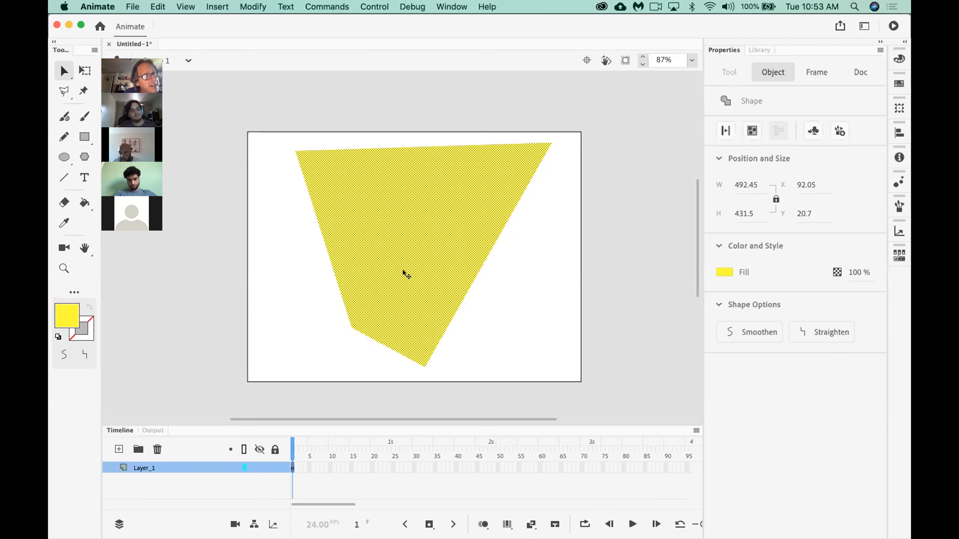
pyautogui.click(521, 311)
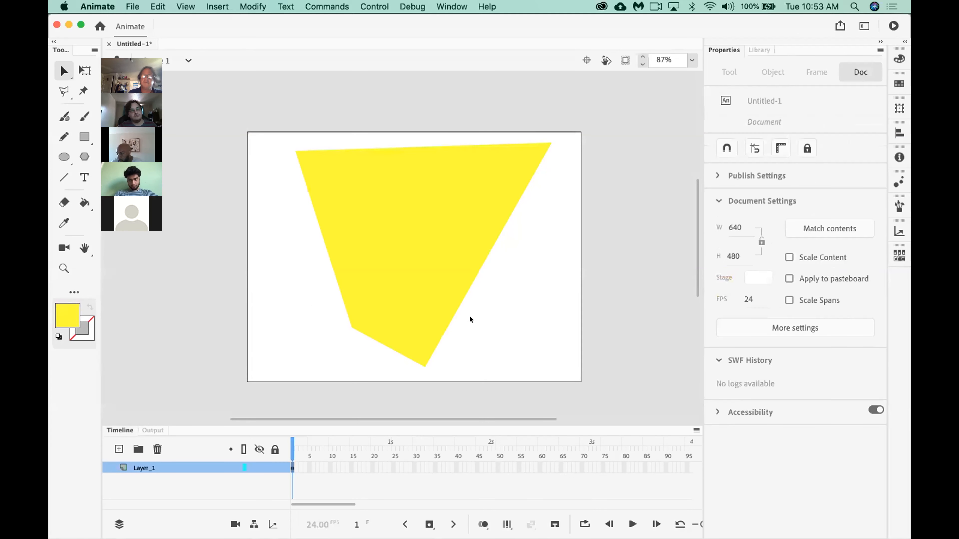
# Pull the yellow shape's lower-left corner outward, then curve its left edge inward and its top edge upward.
pyautogui.moveTo(347, 323); pyautogui.dragTo(291, 310)
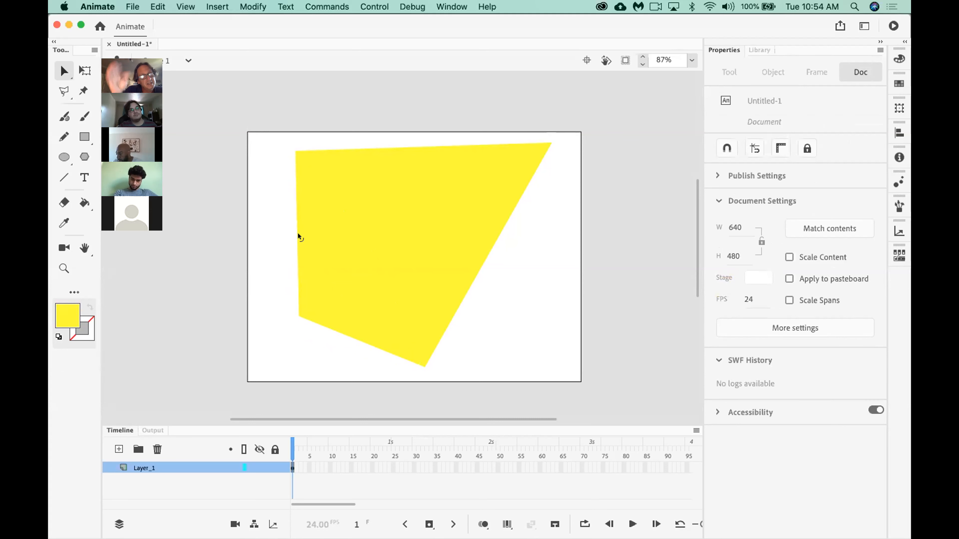
pyautogui.moveTo(297, 234); pyautogui.dragTo(335, 231)
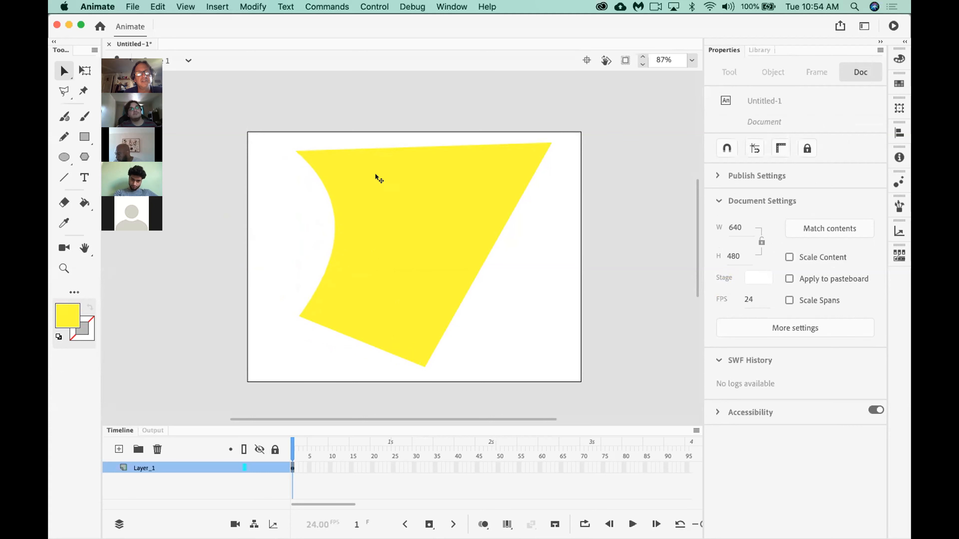
pyautogui.moveTo(412, 147); pyautogui.dragTo(404, 87)
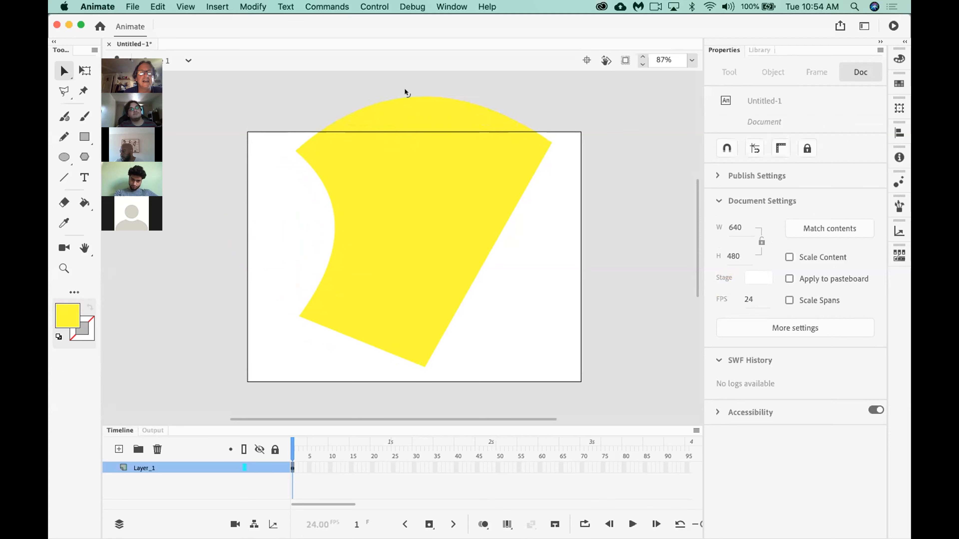
# Undo the accidental move of the shape, then curve its right edge inward and its bottom edge outward.
pyautogui.moveTo(466, 249); pyautogui.dragTo(442, 242)
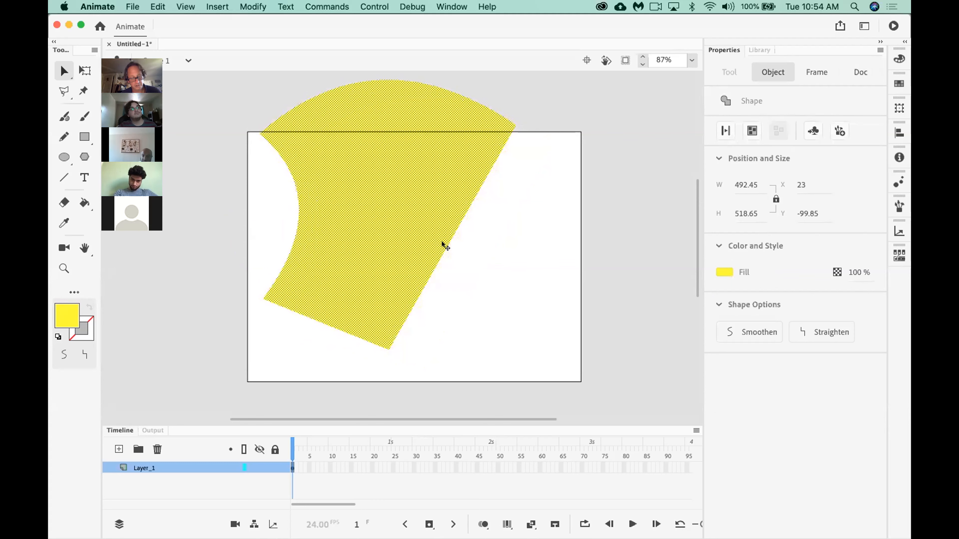
pyautogui.press('super+z')
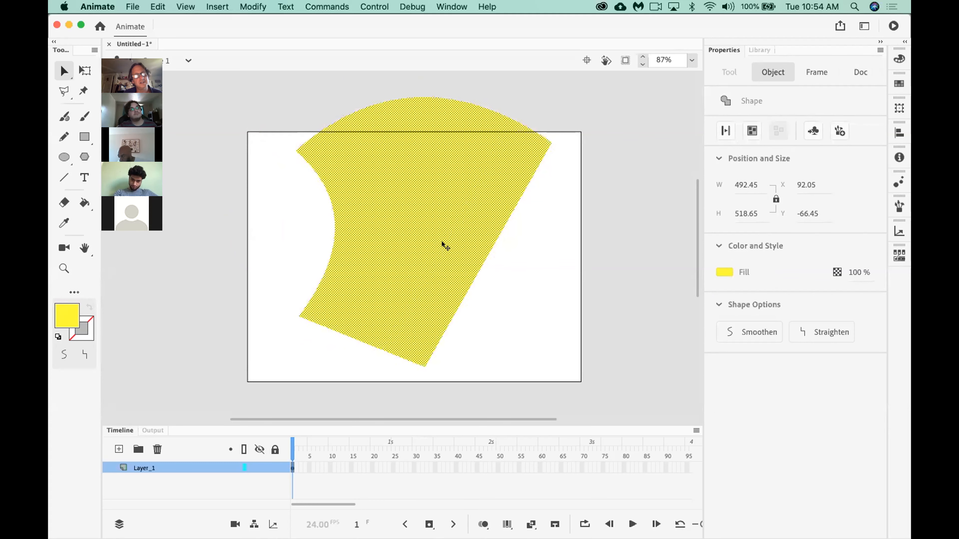
pyautogui.click(519, 269)
pyautogui.moveTo(478, 260); pyautogui.dragTo(412, 242)
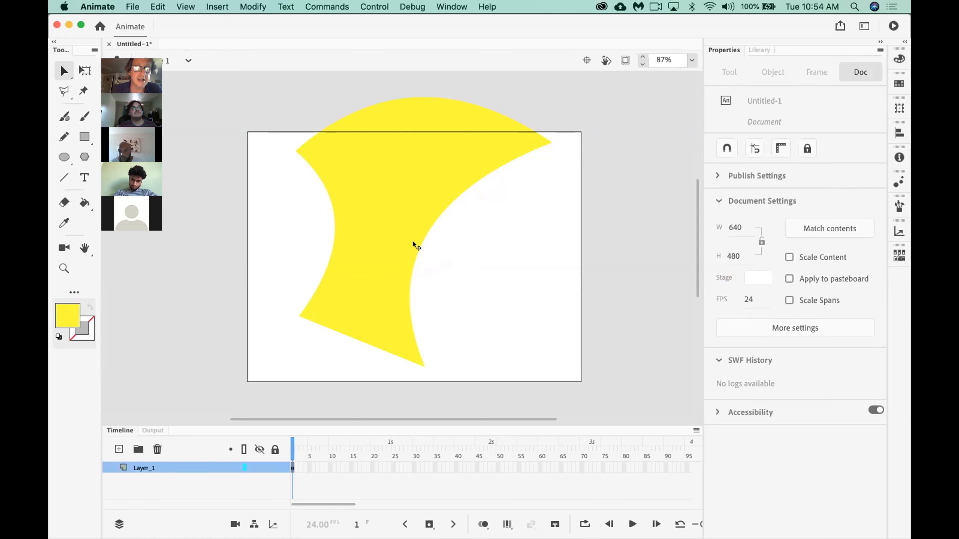
pyautogui.moveTo(347, 327); pyautogui.dragTo(334, 355)
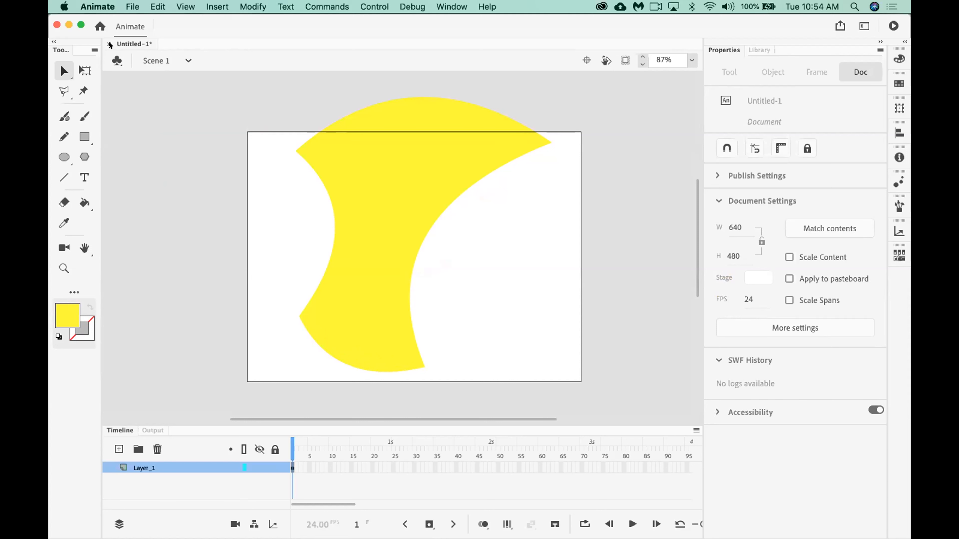
# Recolor the curved shape's fill to light green #99FF99 and delete the shape from the stage.
pyautogui.click(388, 216)
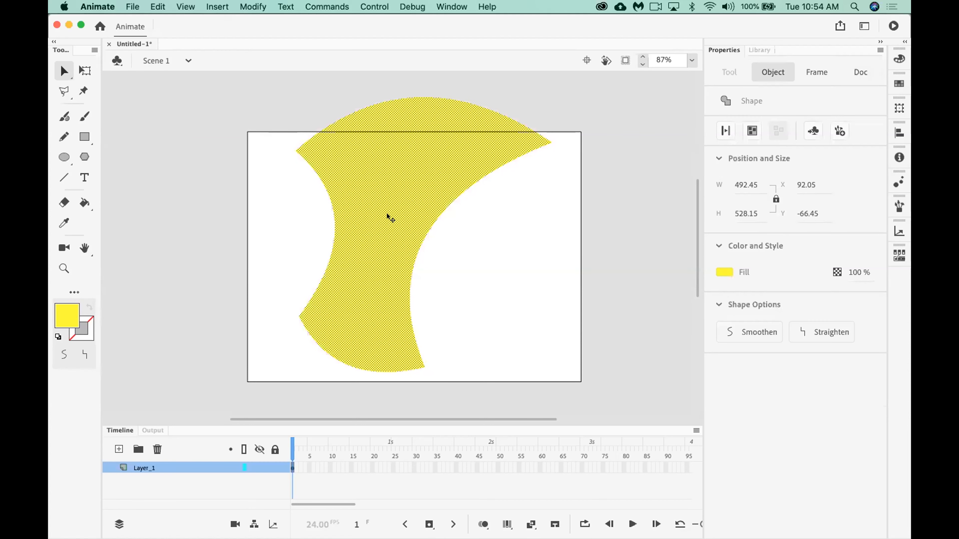
pyautogui.moveTo(387, 214); pyautogui.dragTo(415, 222)
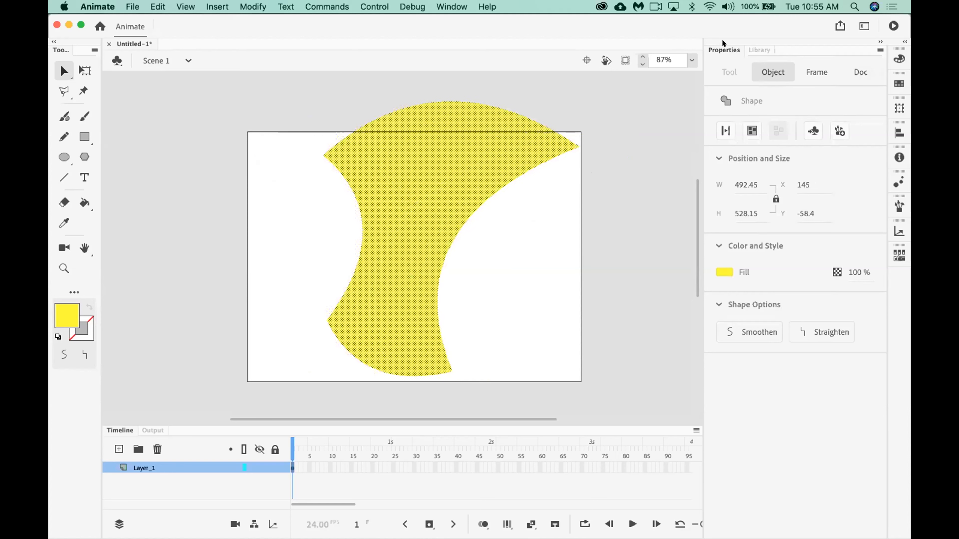
pyautogui.click(722, 272)
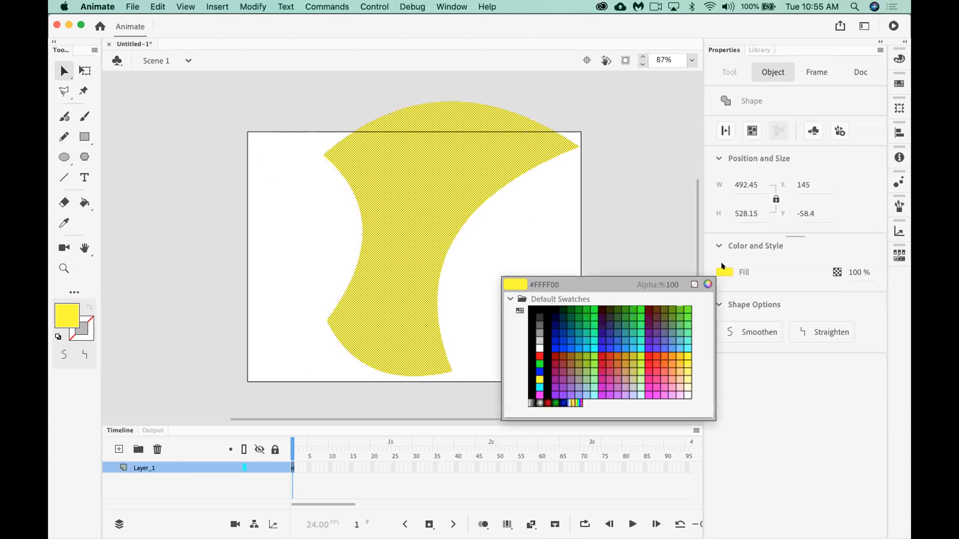
pyautogui.click(588, 376)
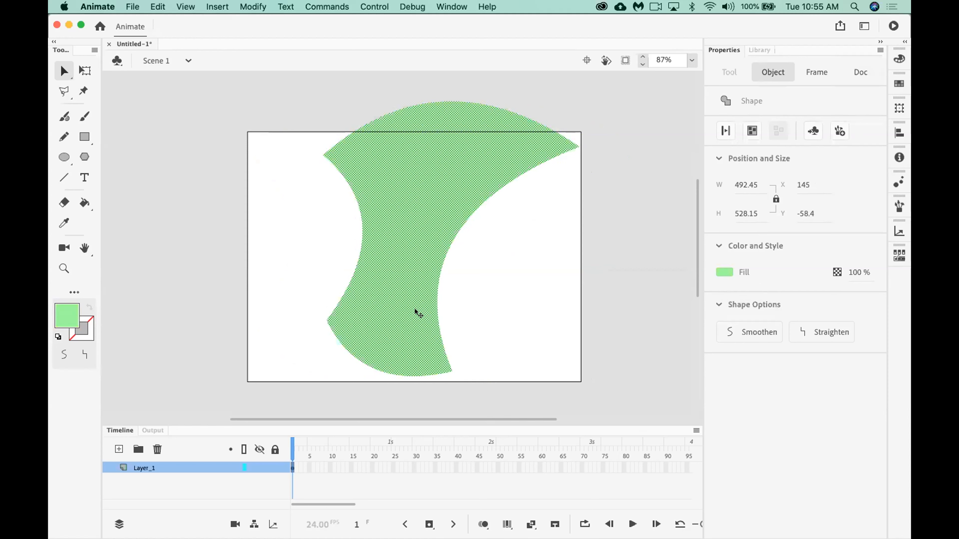
pyautogui.press('Delete')
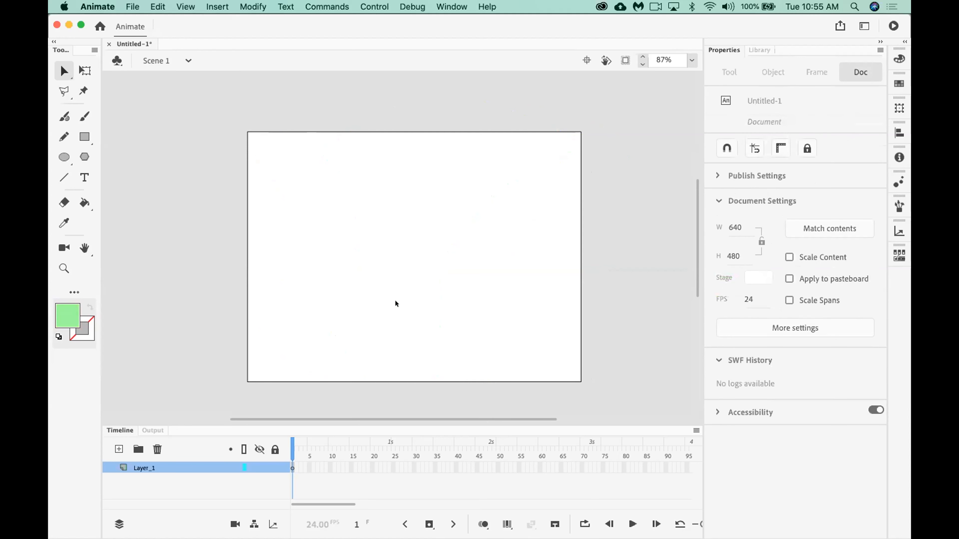
# Draw four separate light green rectangles of different sizes across the stage and delete them all.
pyautogui.click(81, 138)
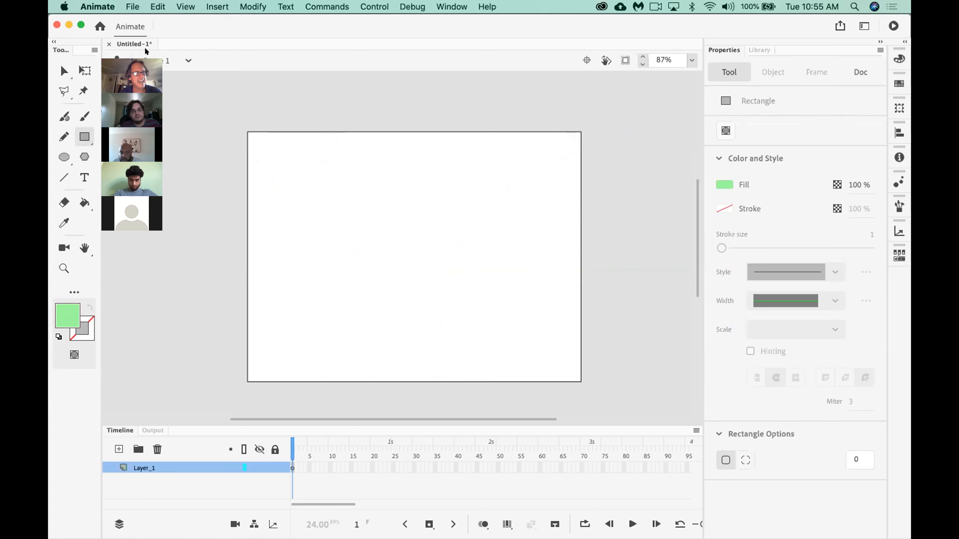
pyautogui.moveTo(358, 165); pyautogui.dragTo(444, 279)
pyautogui.moveTo(273, 304); pyautogui.dragTo(375, 370)
pyautogui.moveTo(475, 320); pyautogui.dragTo(556, 373)
pyautogui.moveTo(516, 170); pyautogui.dragTo(553, 275)
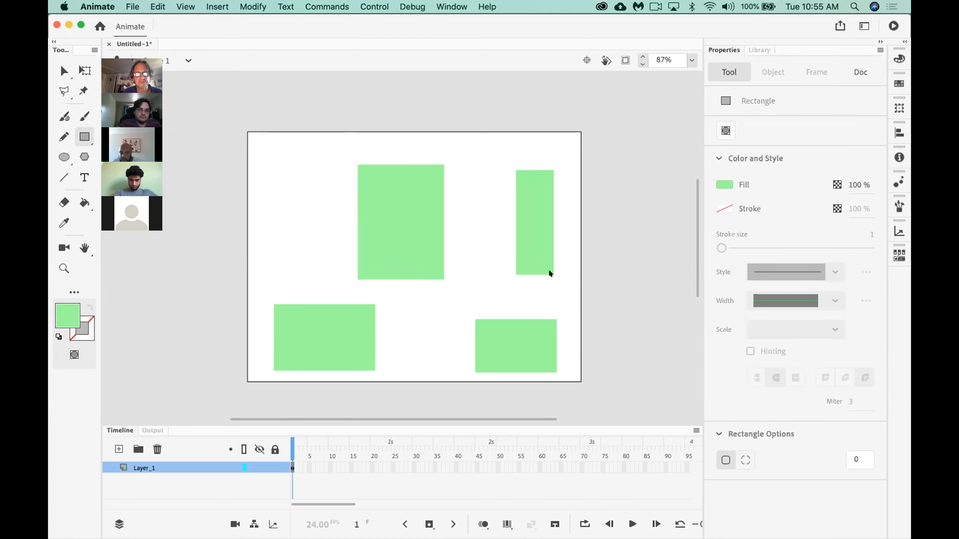
pyautogui.press('super+a')
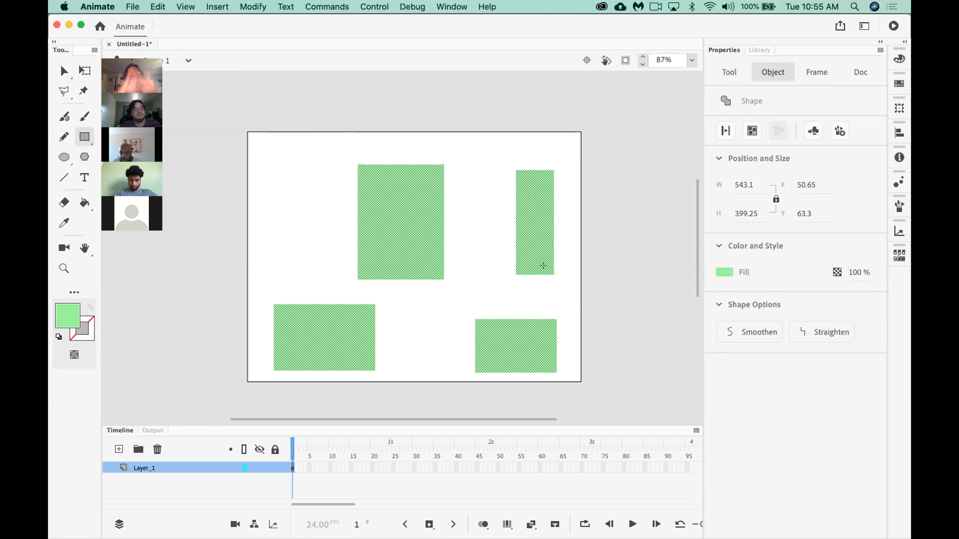
pyautogui.press('Delete')
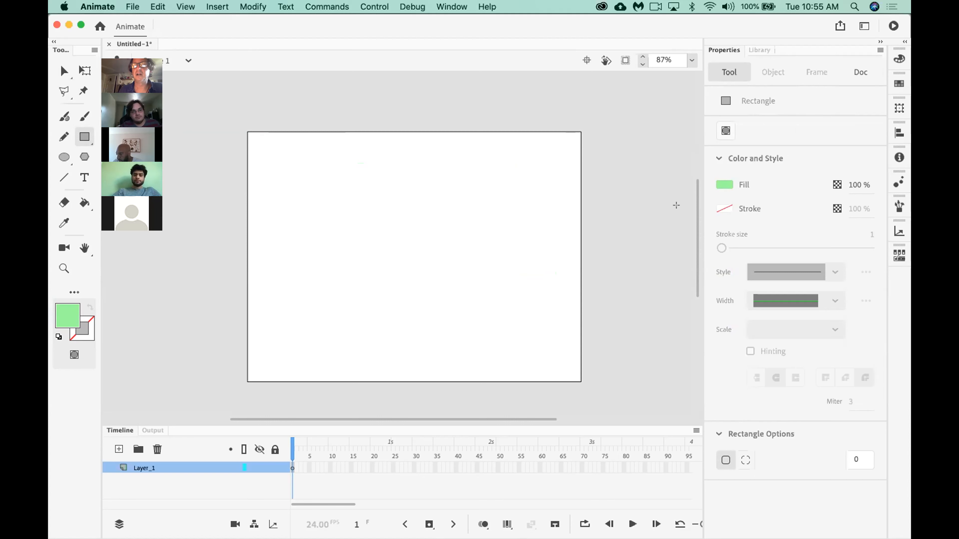
# Draw a tall, narrow rectangle with a yellow fill and no stroke on the left part of the stage.
pyautogui.click(723, 184)
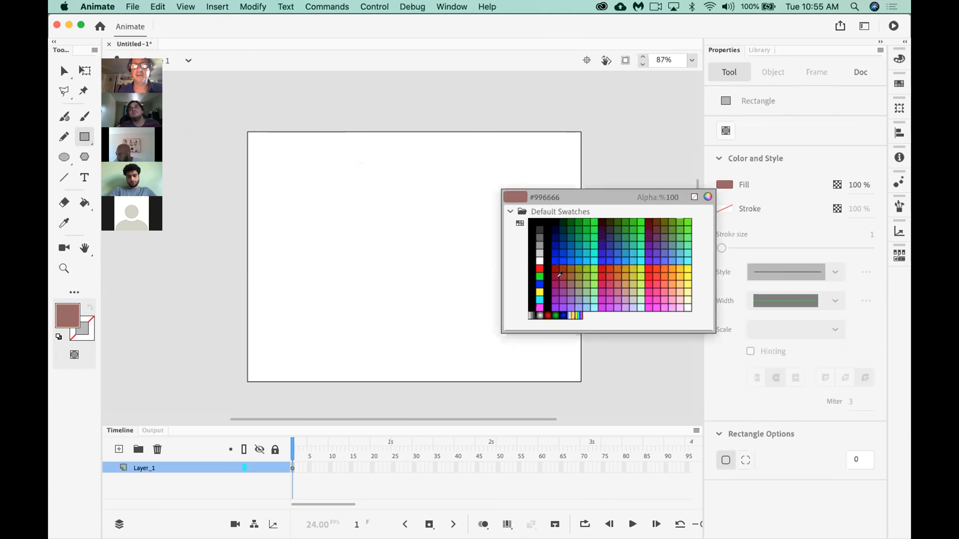
pyautogui.click(540, 283)
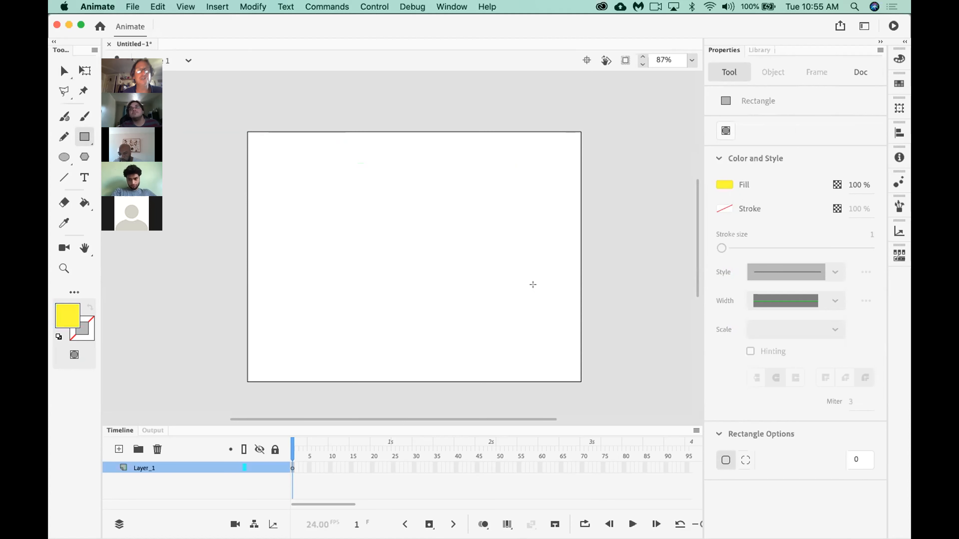
pyautogui.click(722, 209)
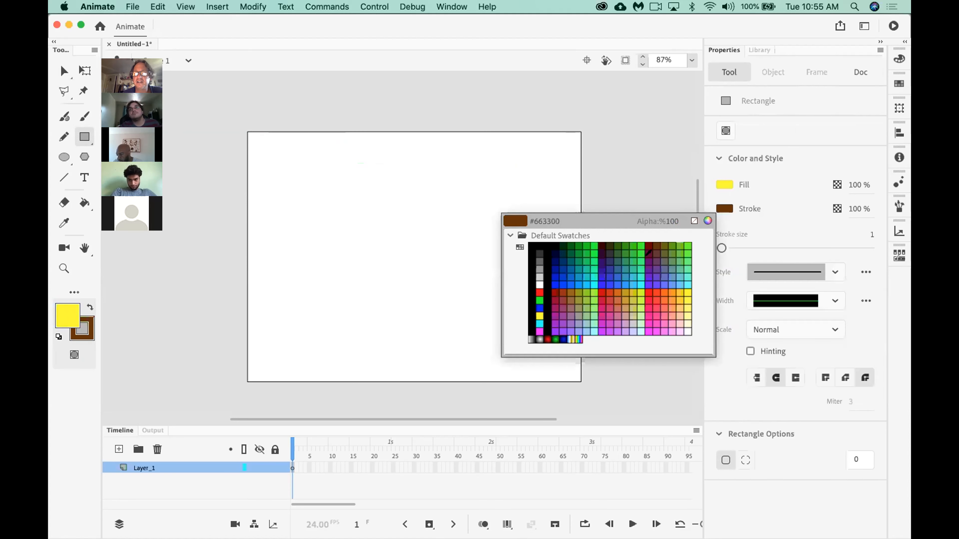
pyautogui.click(626, 255)
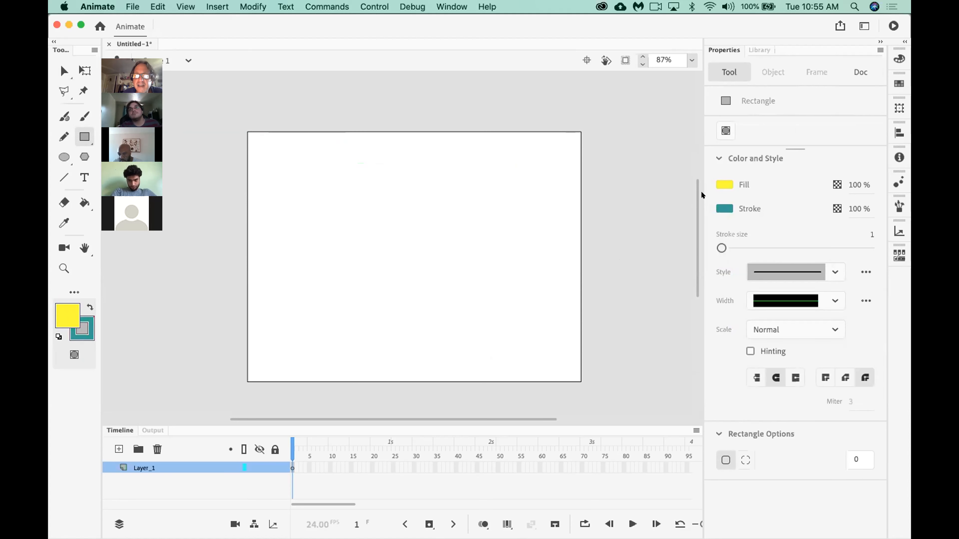
pyautogui.click(723, 207)
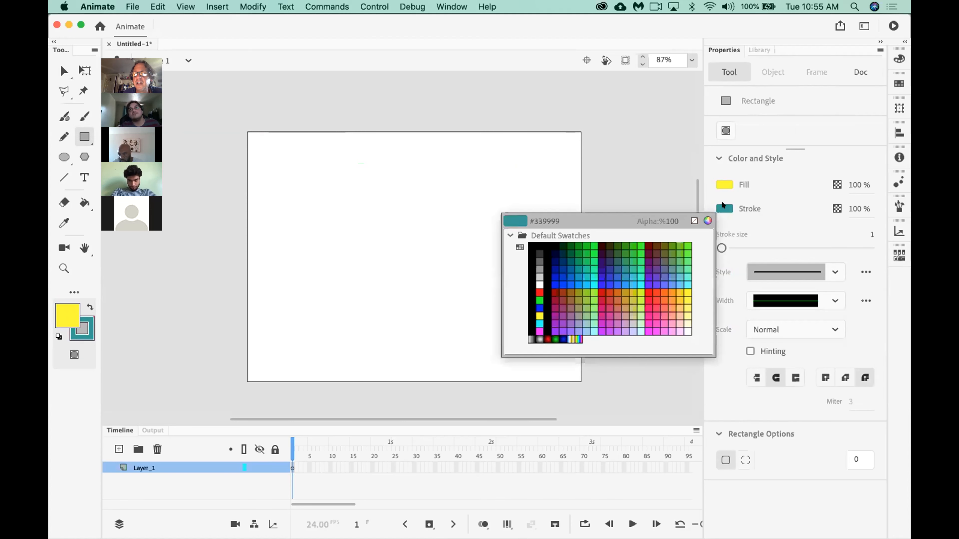
pyautogui.click(694, 221)
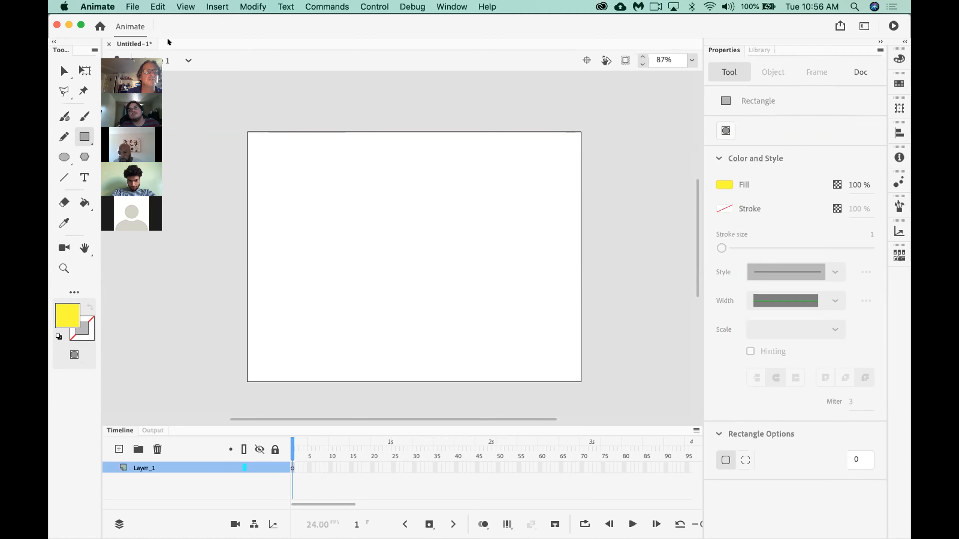
pyautogui.moveTo(302, 160)
pyautogui.mouseDown()
pyautogui.moveTo(351, 247)
pyautogui.moveTo(369, 341)
pyautogui.moveTo(358, 348)
pyautogui.mouseUp()
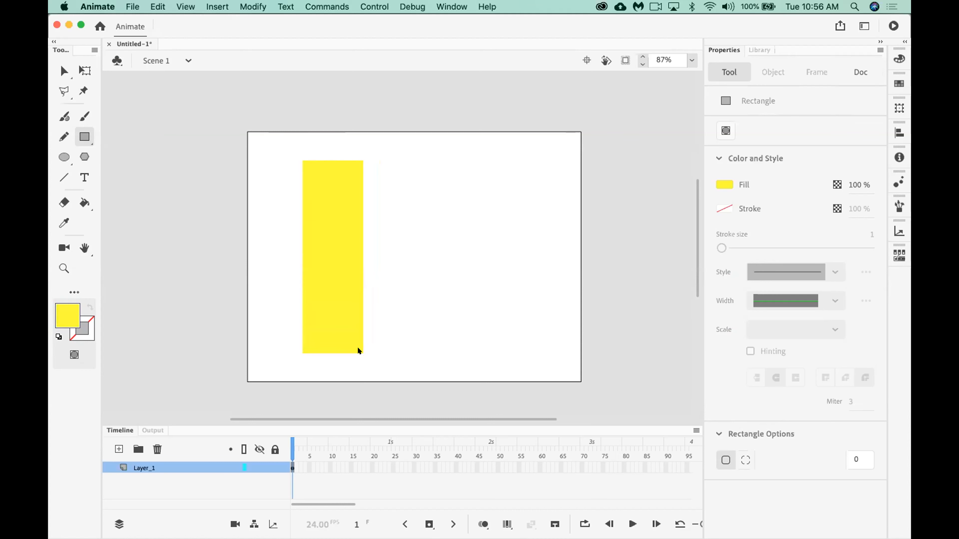
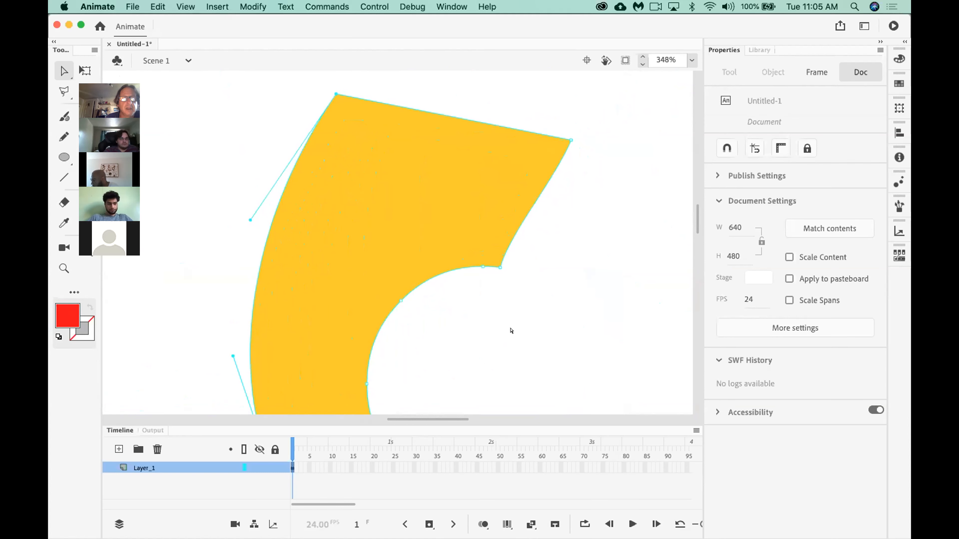
# Examine the yellow shape's anchor points and the direction handles along its curved edges.
pyautogui.scroll(-4, 501, 330)
pyautogui.hscroll(-5, 502, 329)
pyautogui.scroll(5, 502, 330)
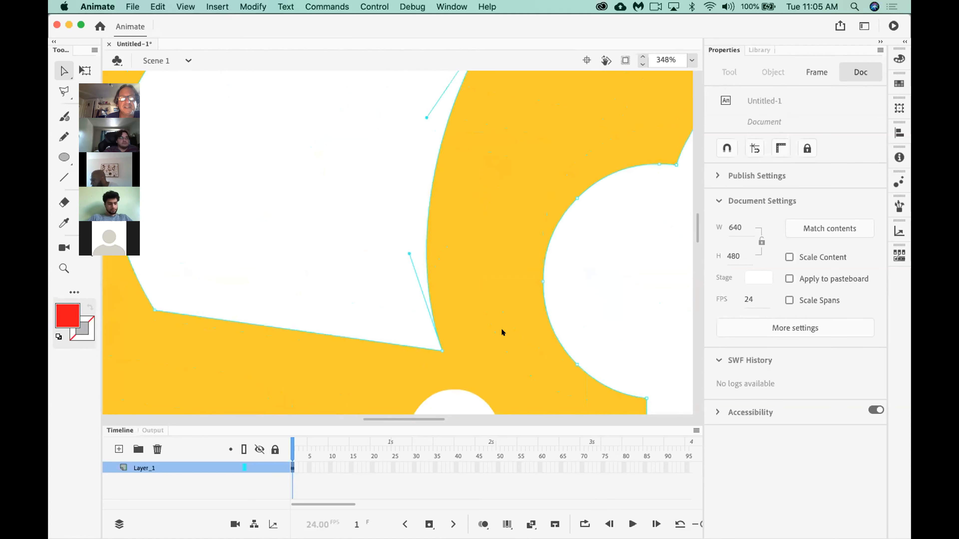
pyautogui.scroll(-6, 501, 332)
pyautogui.scroll(4, 502, 333)
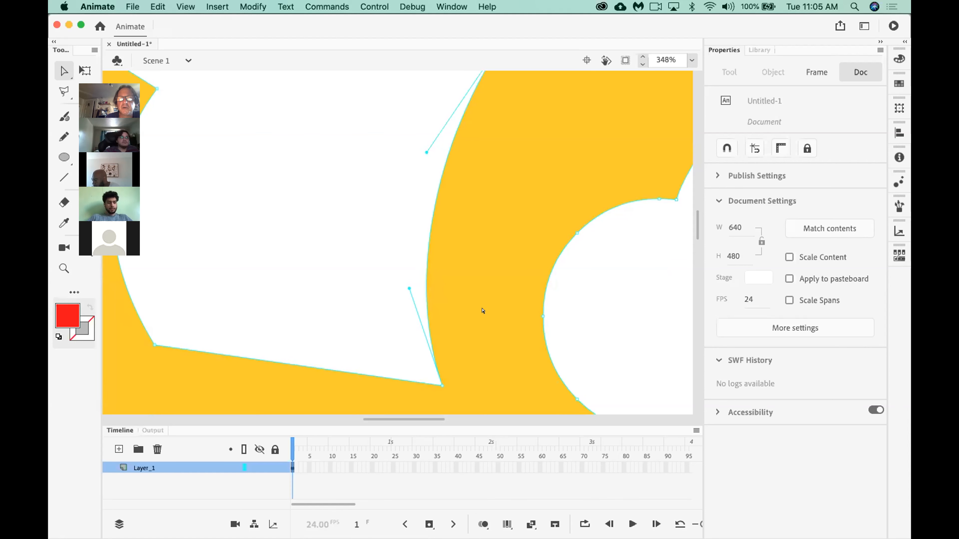
pyautogui.scroll(5, 483, 310)
pyautogui.hscroll(3, 482, 311)
pyautogui.scroll(-6, 482, 311)
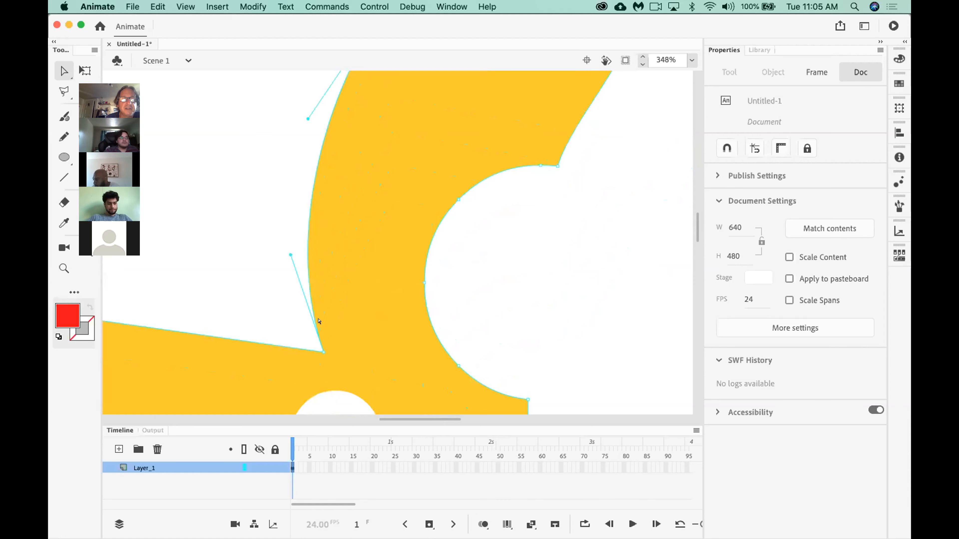
pyautogui.scroll(5, 242, 165)
# Deselect the yellow shape, reselect its outline, and show the direction handles of its upper-left corner anchor.
pyautogui.click(291, 226)
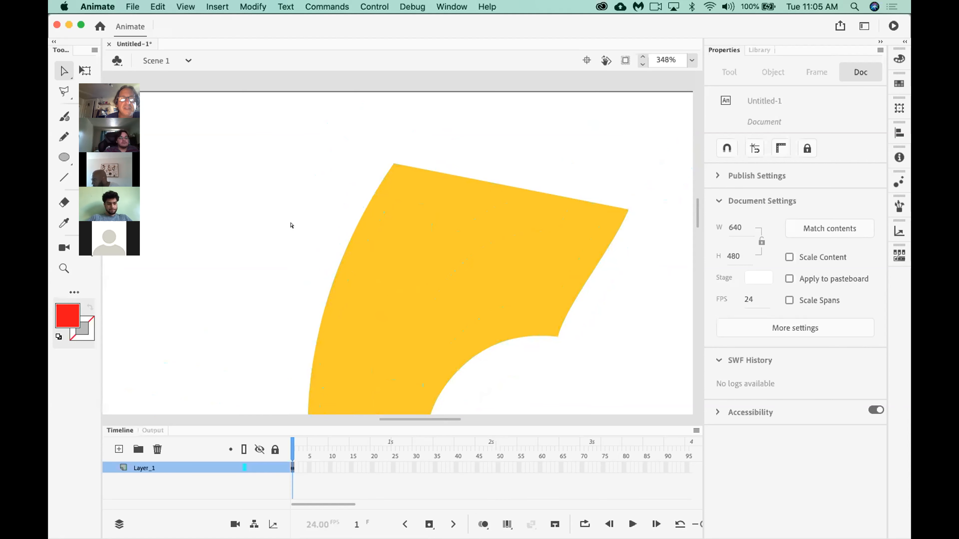
pyautogui.click(311, 341)
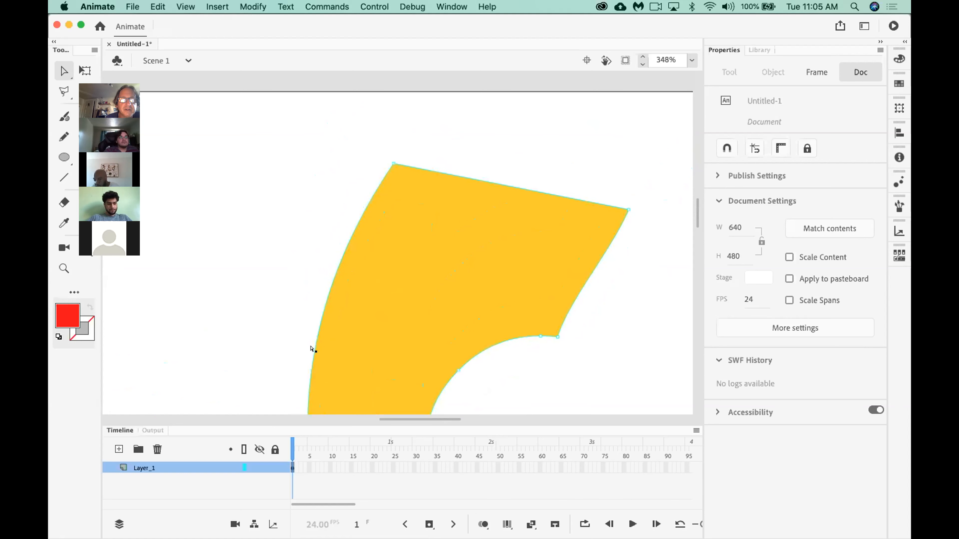
pyautogui.scroll(-2, 308, 235)
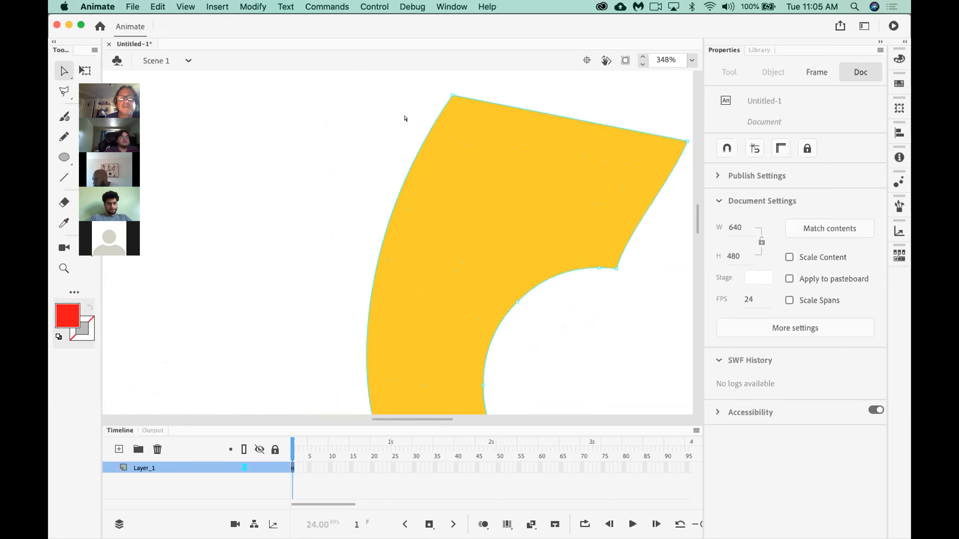
pyautogui.click(453, 94)
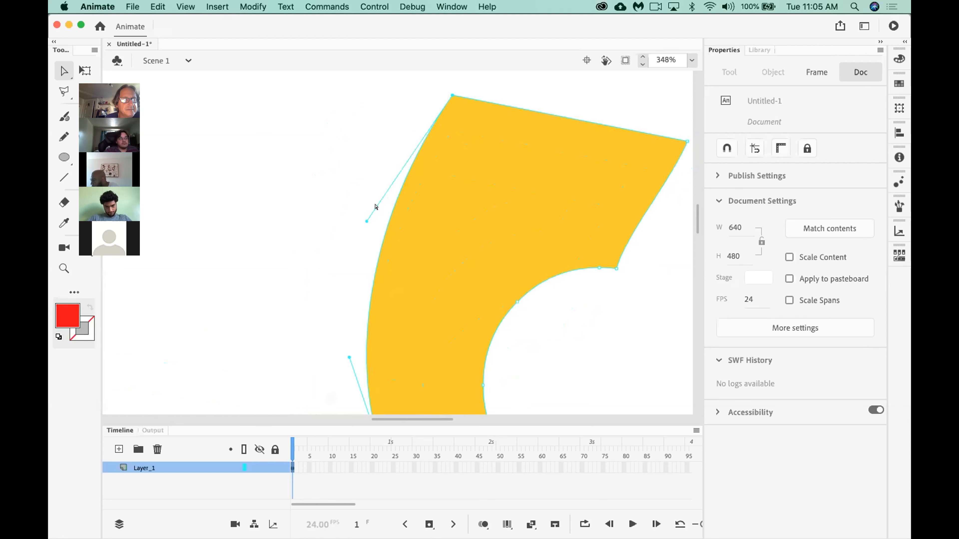
# Select the entire yellow shape with the Selection tool and delete it from the stage.
pyautogui.scroll(-5, 301, 281)
pyautogui.hscroll(-15, 301, 281)
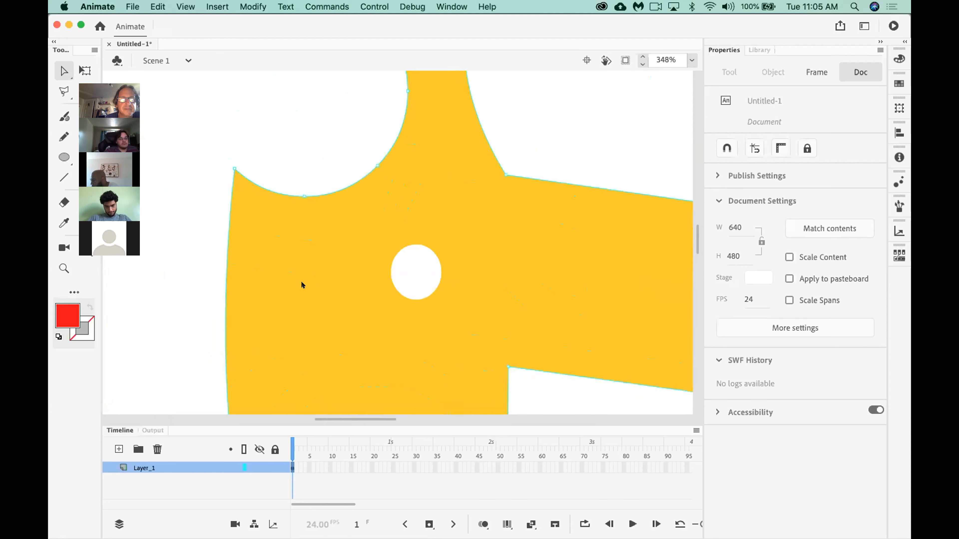
pyautogui.hscroll(5, 301, 281)
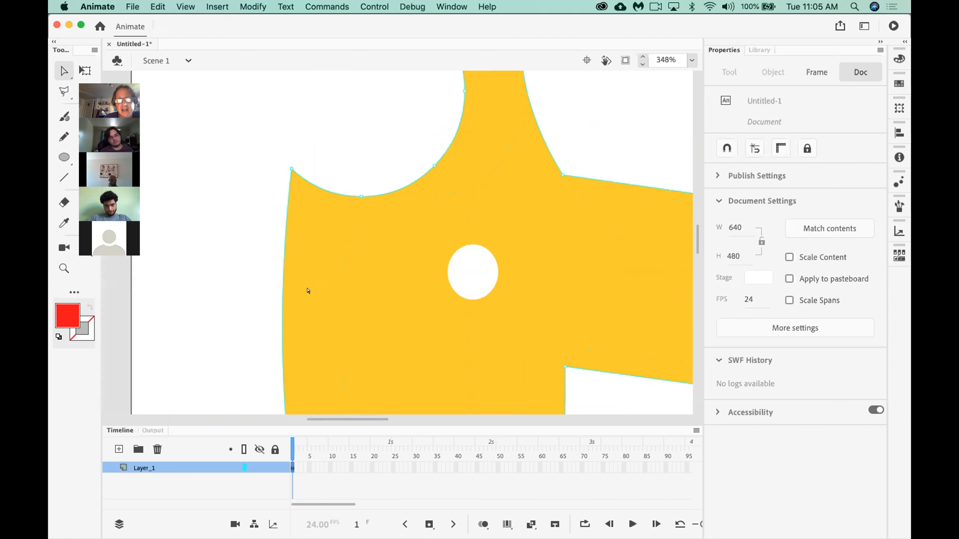
pyautogui.click(61, 69)
pyautogui.click(339, 293)
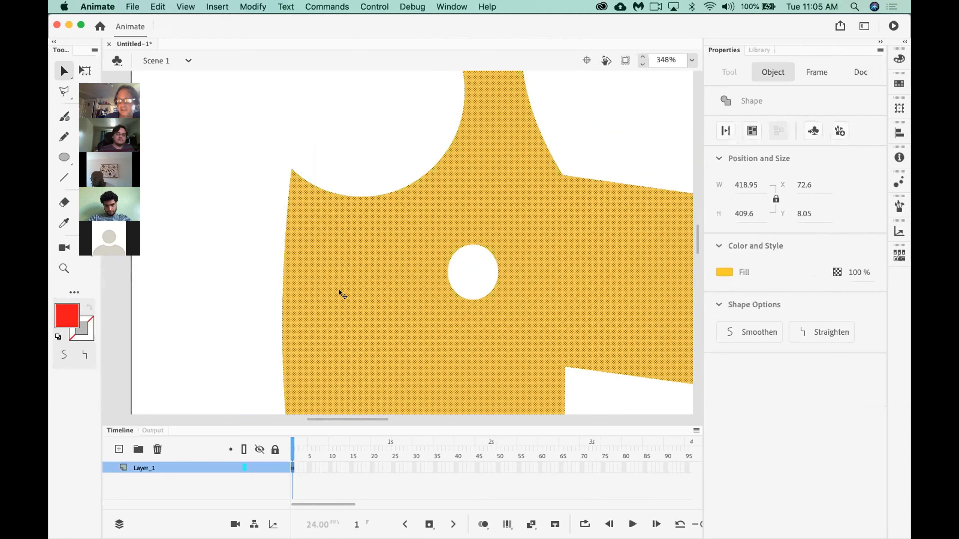
pyautogui.press('Delete')
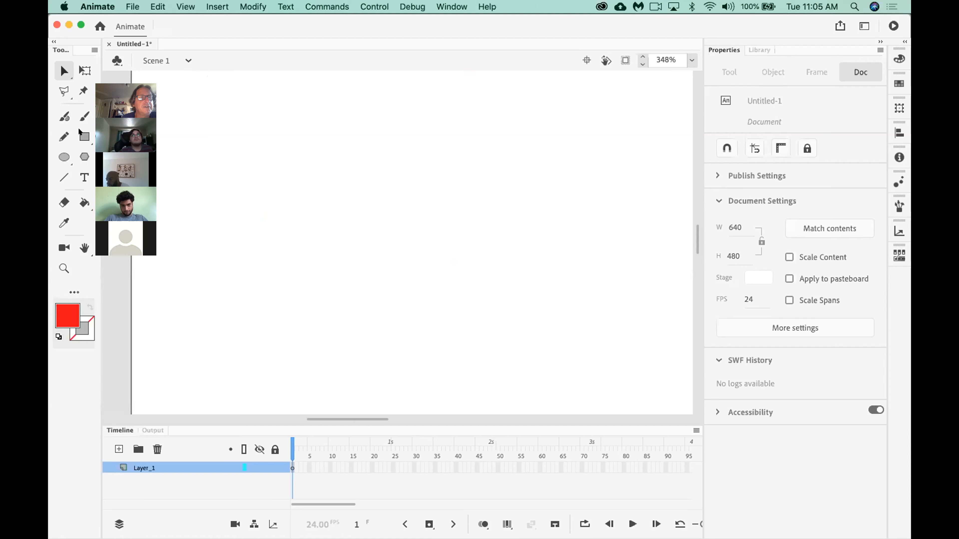
# Draw a red rectangle without a stroke, about 392 by 315 px, in the lower-right part of the stage.
pyautogui.click(84, 136)
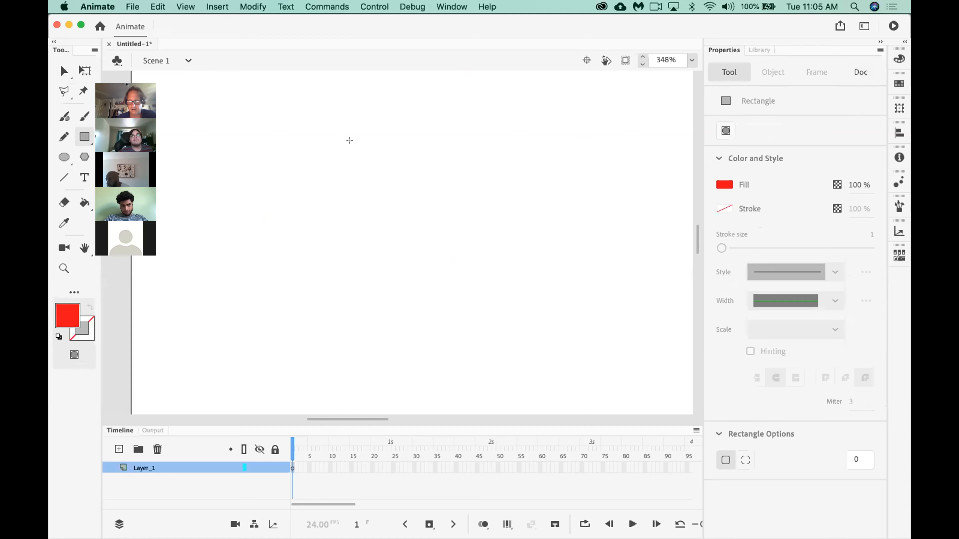
pyautogui.press('super+minus')
pyautogui.press('super+minus')
pyautogui.moveTo(428, 186)
pyautogui.mouseDown()
pyautogui.moveTo(518, 318)
pyautogui.moveTo(569, 342)
pyautogui.moveTo(632, 351)
pyautogui.mouseUp()
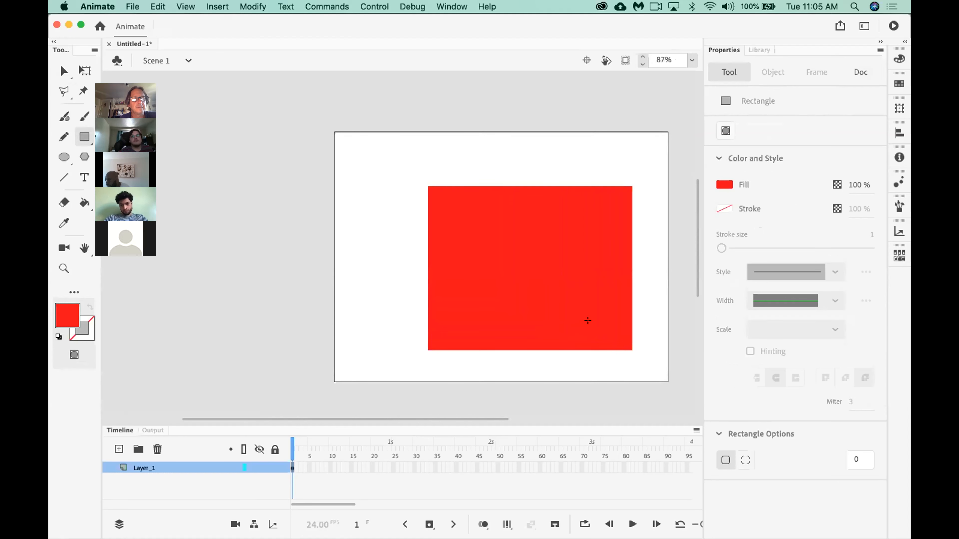
# Recolor the rectangle's fill to light orange and bend its top edge upward into an arch.
pyautogui.click(64, 70)
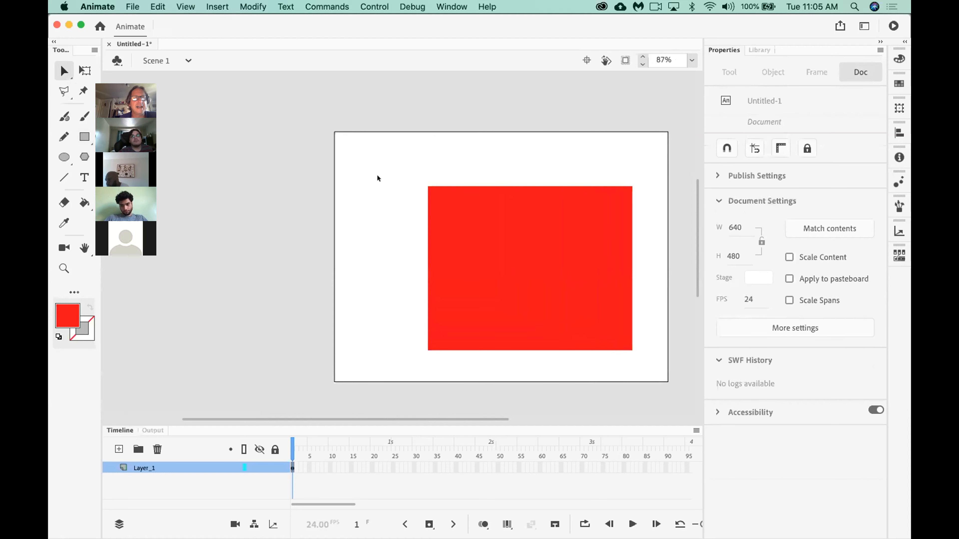
pyautogui.click(544, 258)
pyautogui.click(723, 272)
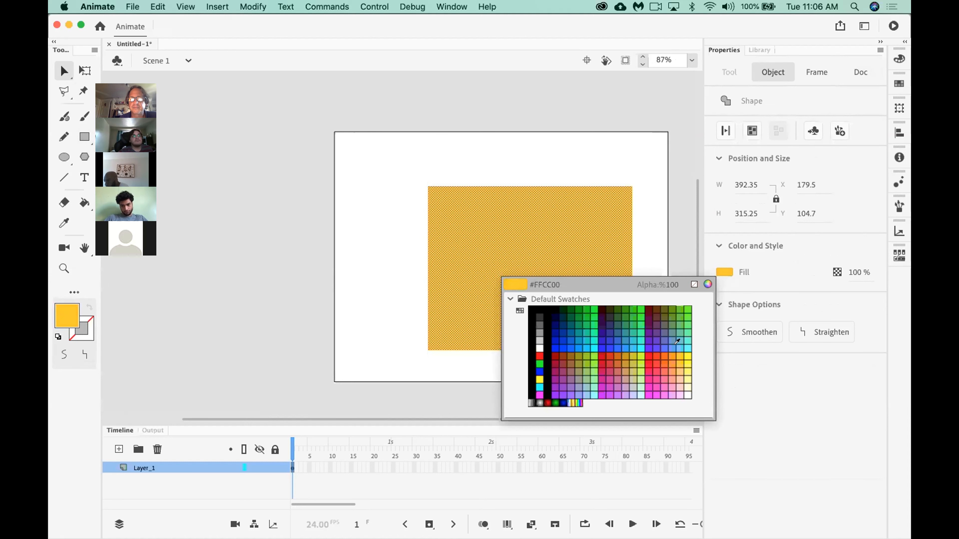
pyautogui.click(676, 367)
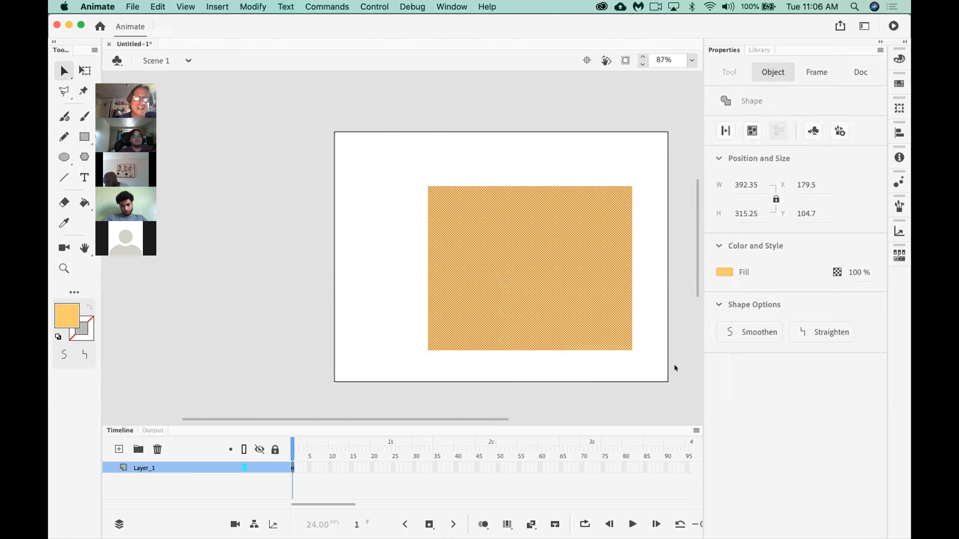
pyautogui.click(529, 163)
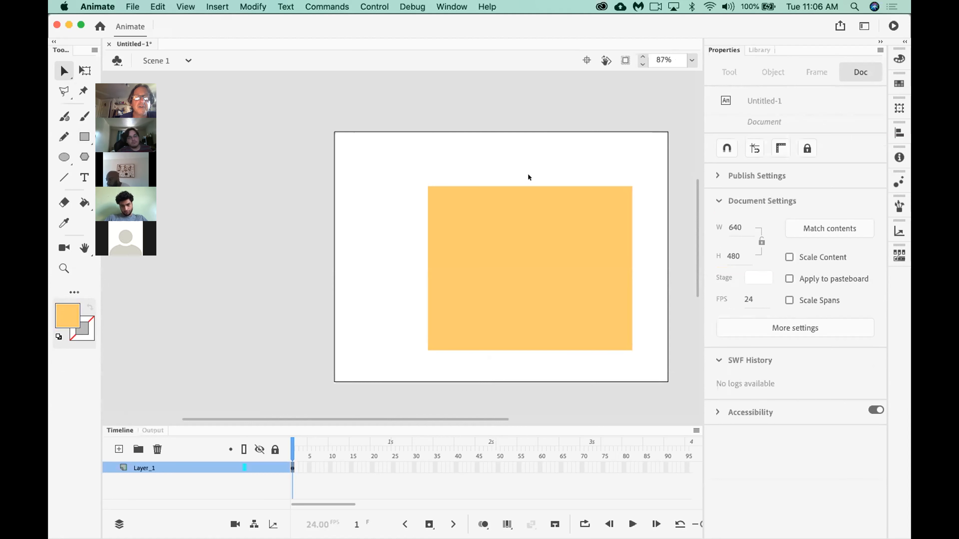
pyautogui.moveTo(527, 186); pyautogui.dragTo(526, 147)
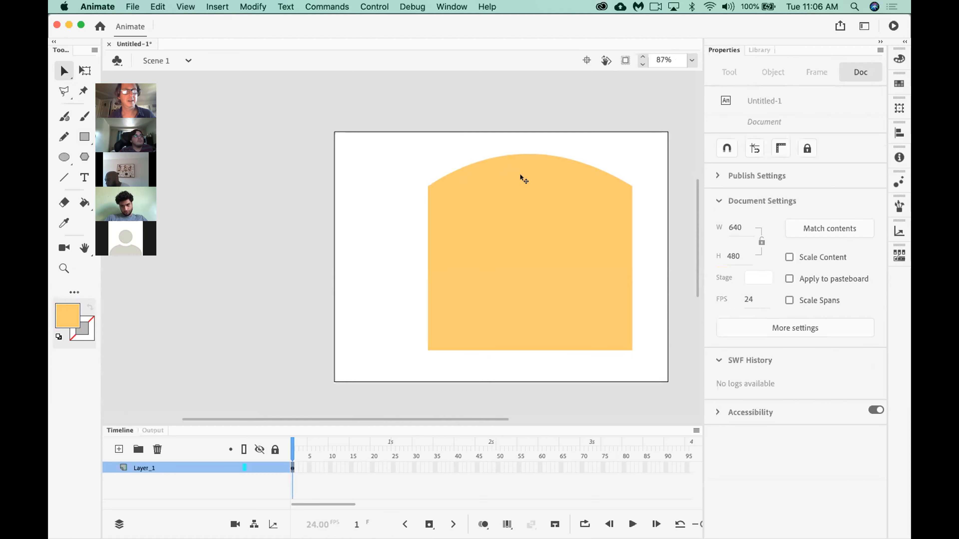
# Pull the arched shape's lower-left corner anchor outward and slightly up with the Subselection tool.
pyautogui.click(64, 74)
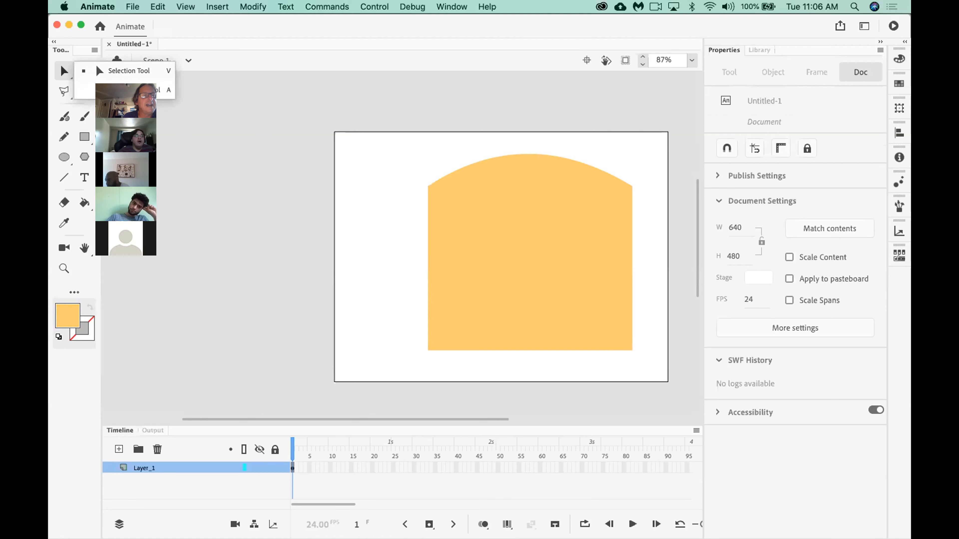
pyautogui.click(87, 90)
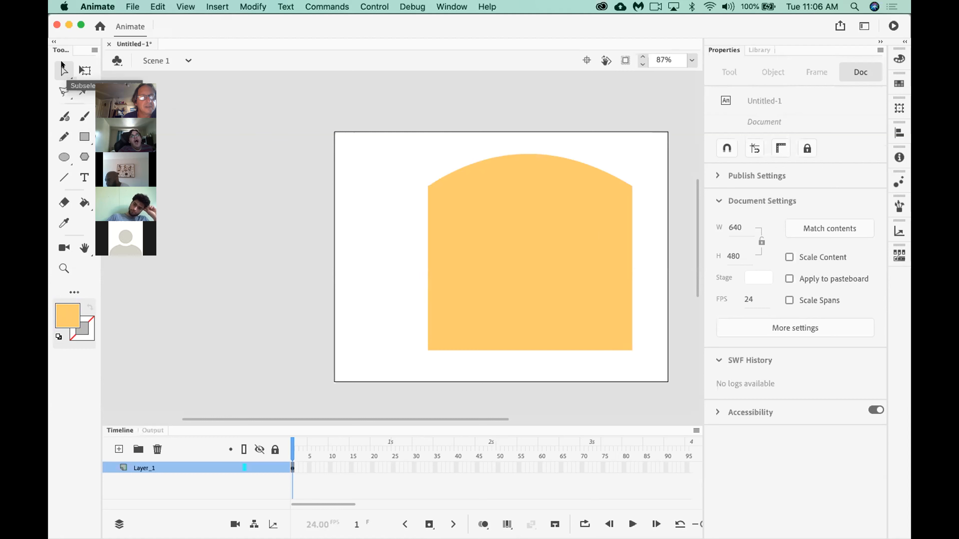
pyautogui.click(426, 349)
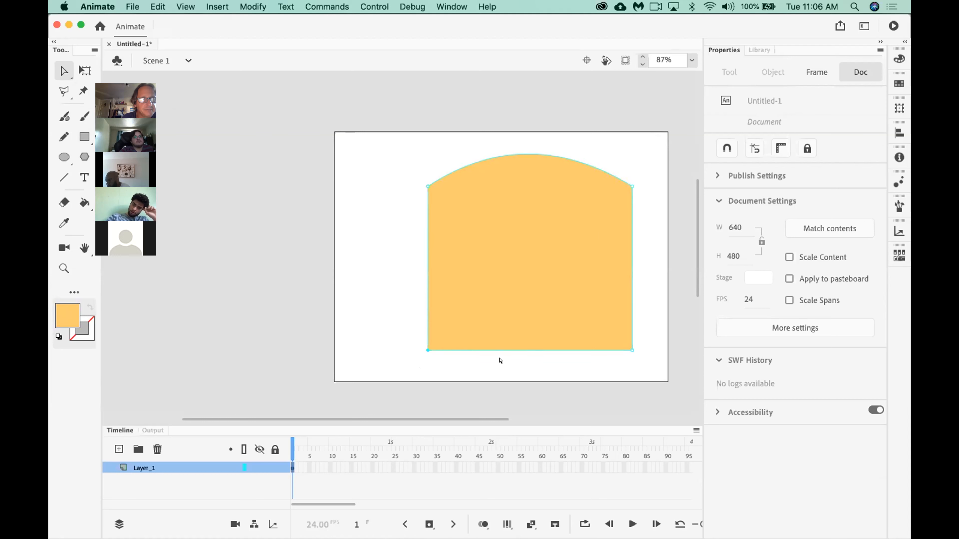
pyautogui.moveTo(426, 351); pyautogui.dragTo(368, 338)
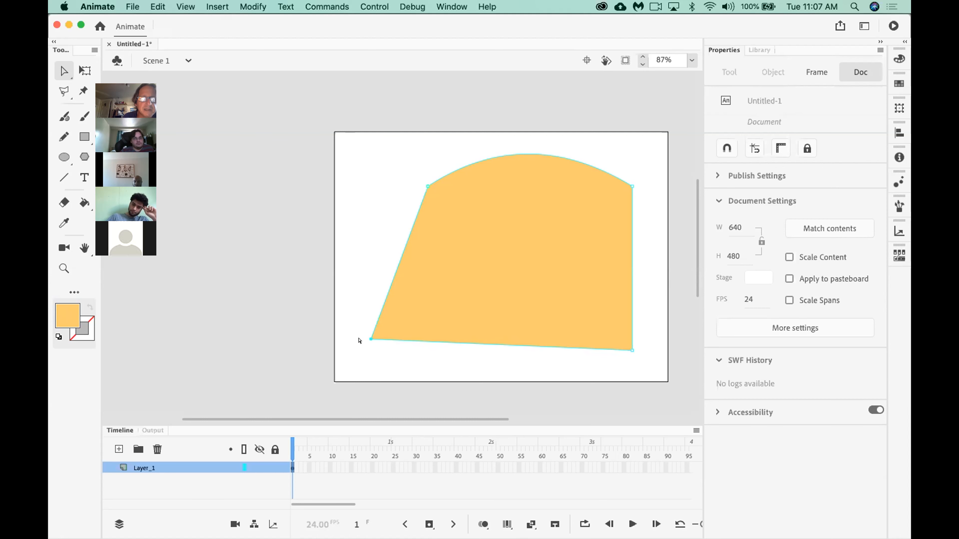
# Shift the whole shape slightly left and down, and raise its lower-left corner a little with the Selection tool.
pyautogui.moveTo(627, 351); pyautogui.dragTo(605, 355)
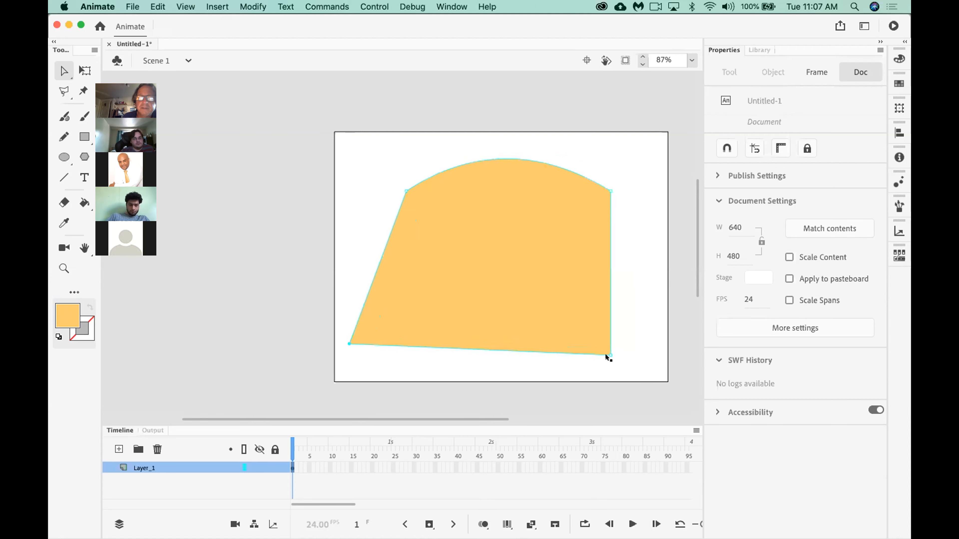
pyautogui.click(61, 69)
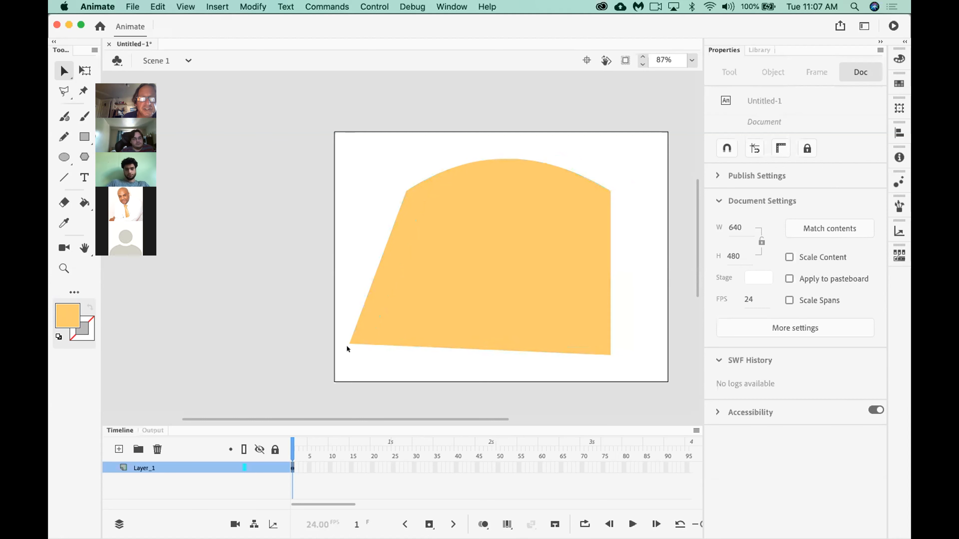
pyautogui.moveTo(346, 336)
pyautogui.mouseDown()
pyautogui.moveTo(318, 357)
pyautogui.moveTo(347, 327)
pyautogui.mouseUp()
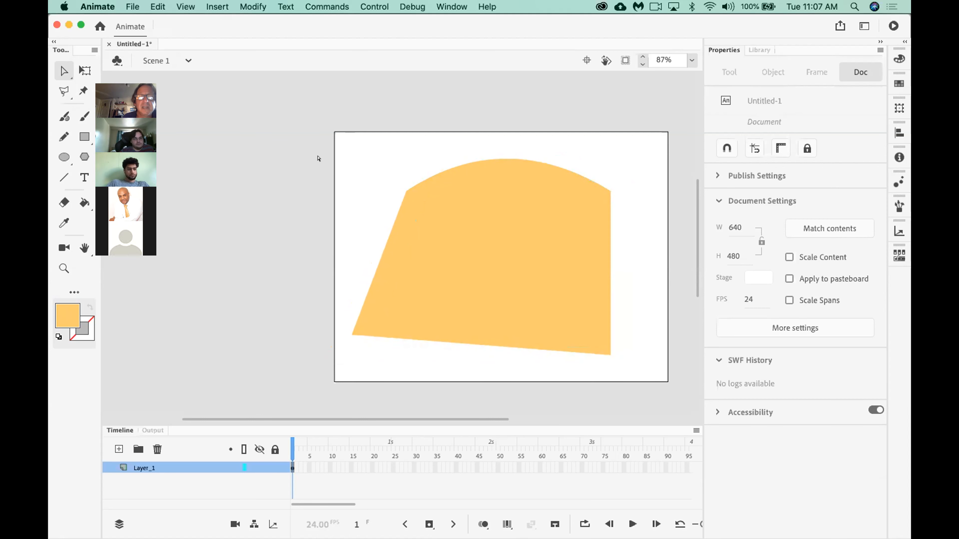
# Show the direction handles of the shape's upper-left corner anchor at 150% zoom and close the Flash Player update window.
pyautogui.click(406, 188)
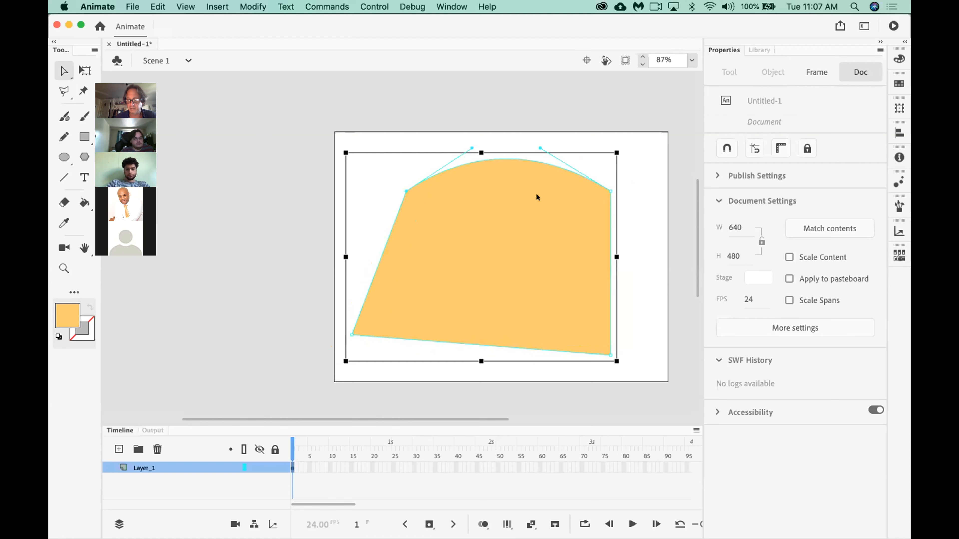
pyautogui.press('super+equal')
pyautogui.scroll(10, 460, 271)
pyautogui.scroll(-8, 460, 272)
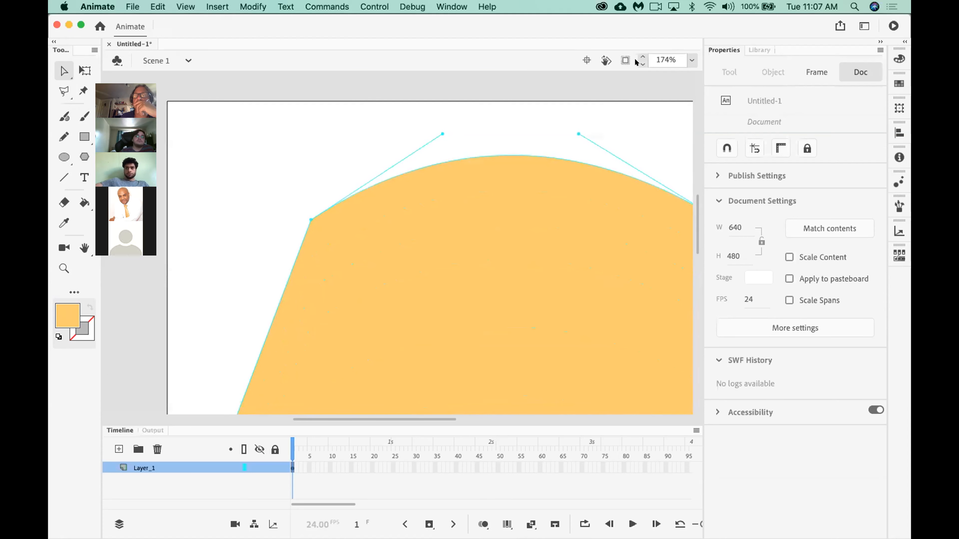
pyautogui.scroll(-3, 636, 60)
pyautogui.scroll(-8, 635, 58)
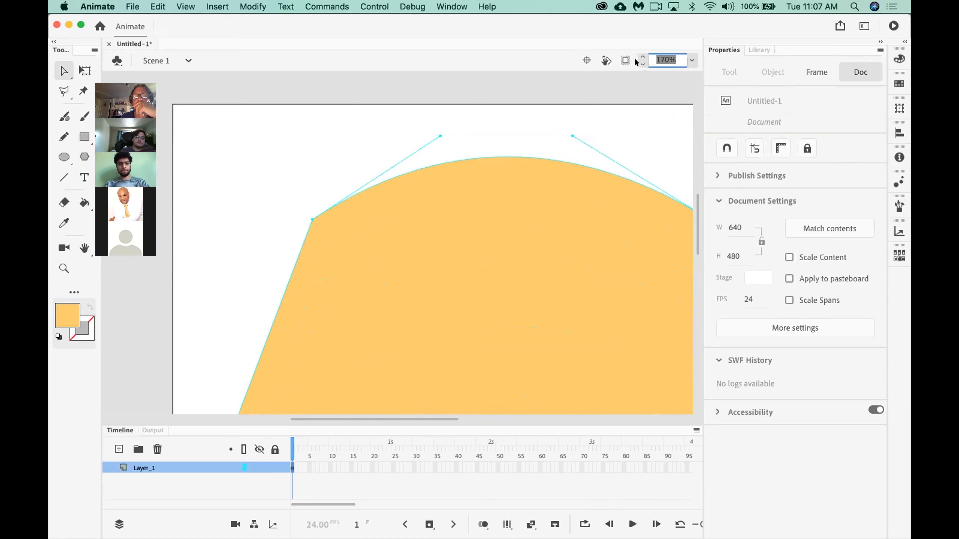
pyautogui.scroll(-13, 635, 58)
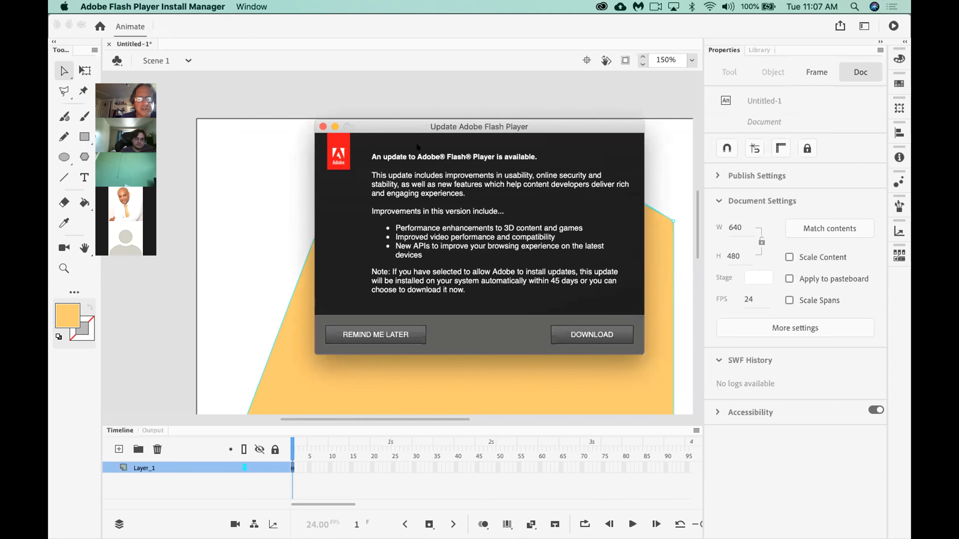
pyautogui.click(322, 127)
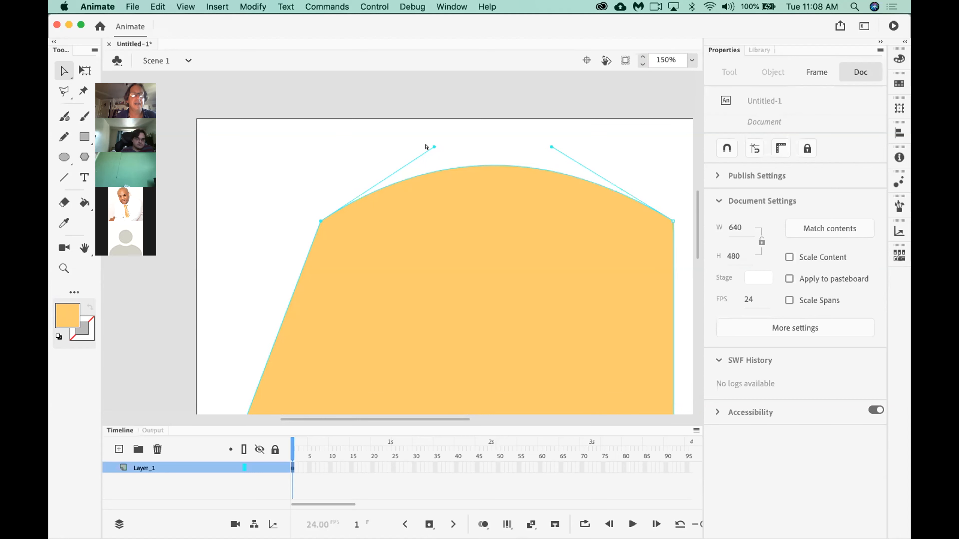
# Vary the upper-left corner anchor's direction handle between short and long with the Subselection tool to flatten and heighten the arch.
pyautogui.click(320, 159)
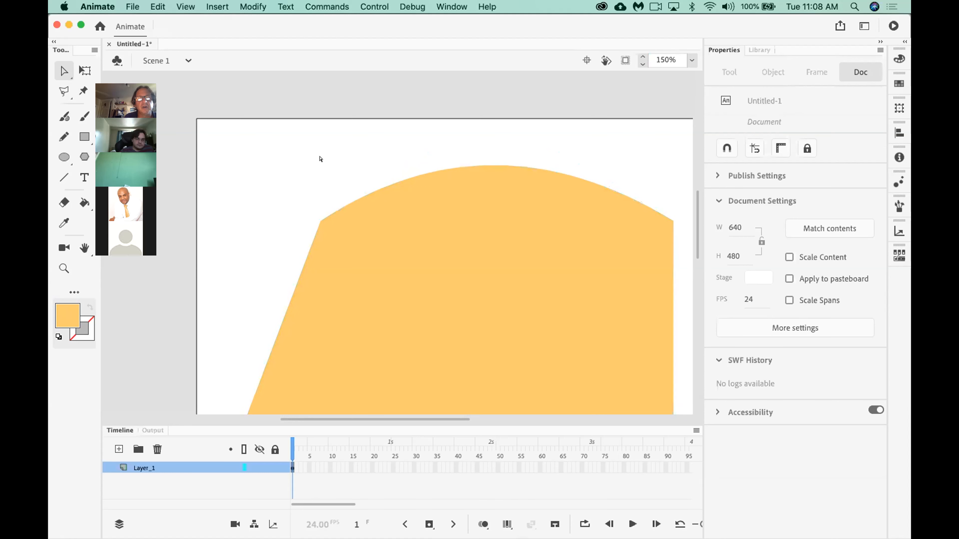
pyautogui.click(321, 224)
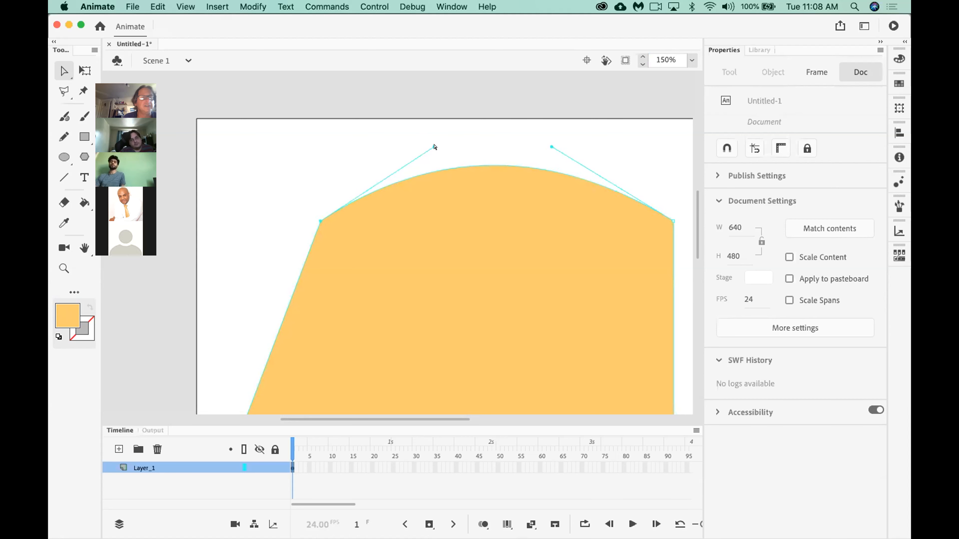
pyautogui.moveTo(433, 146); pyautogui.dragTo(465, 116)
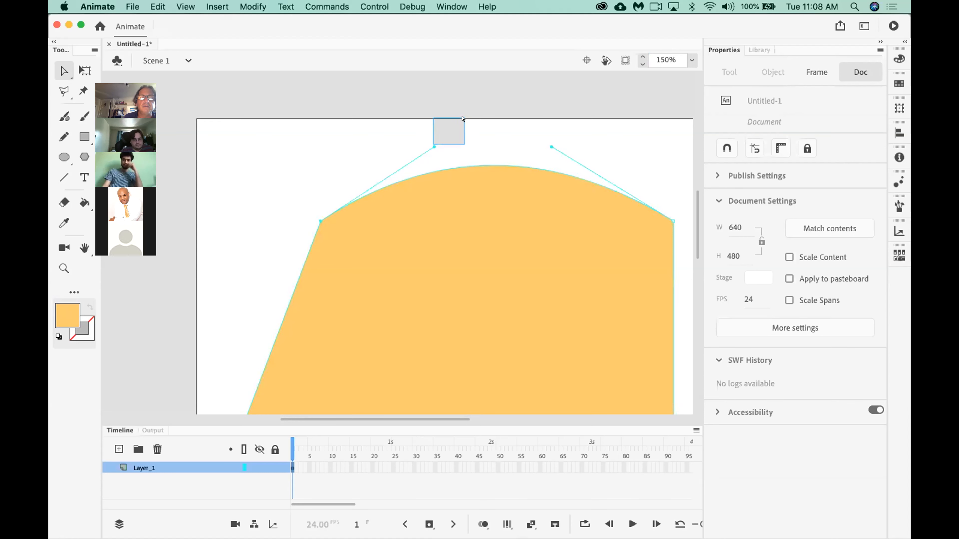
pyautogui.click(320, 217)
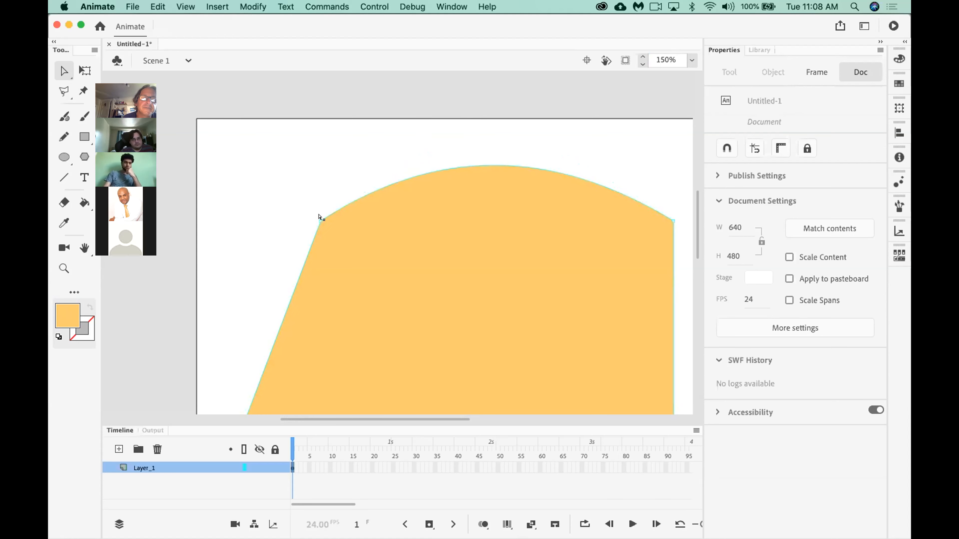
pyautogui.click(319, 217)
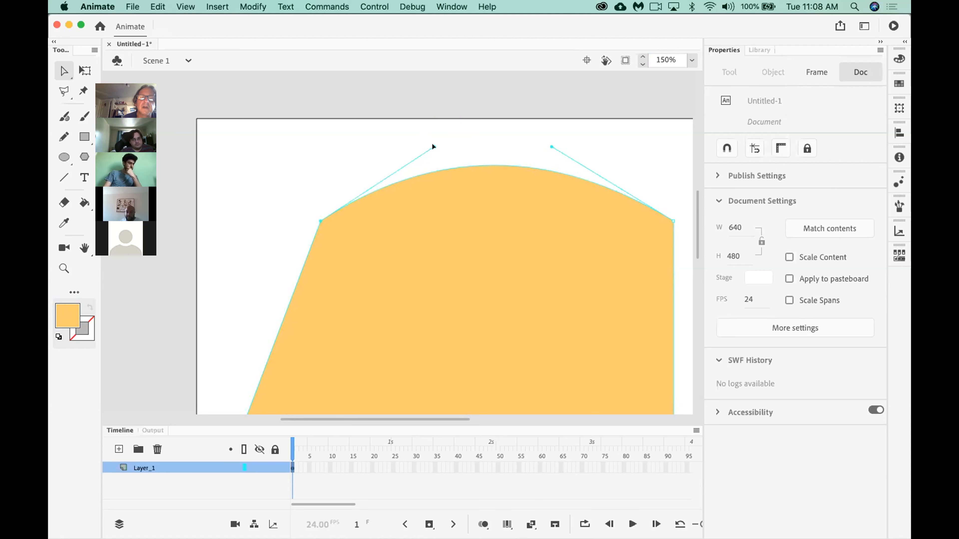
pyautogui.moveTo(434, 147); pyautogui.dragTo(338, 204)
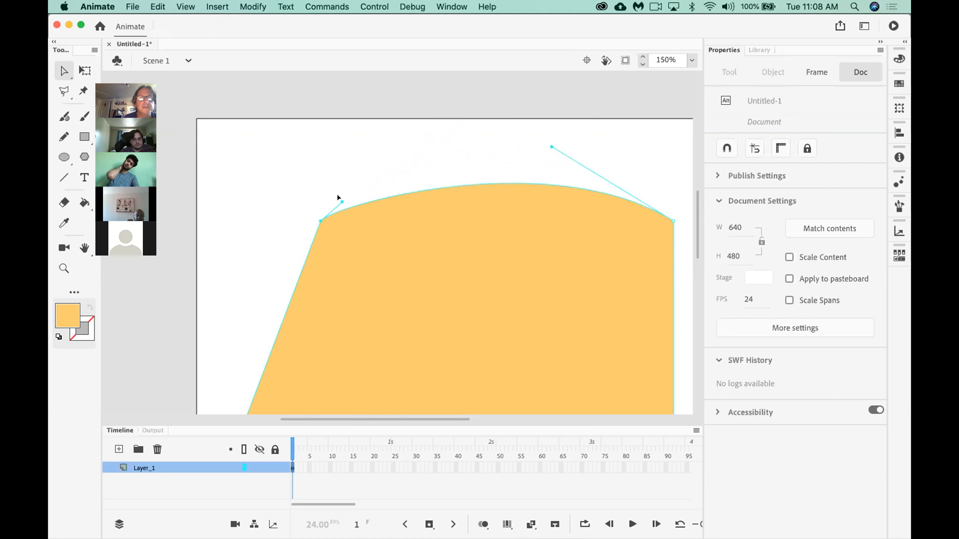
pyautogui.moveTo(342, 202); pyautogui.dragTo(444, 108)
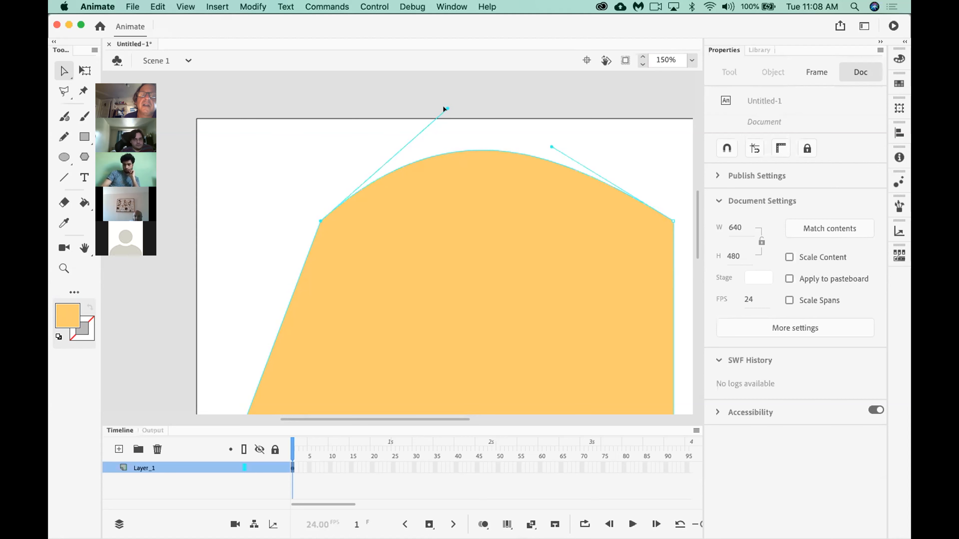
pyautogui.moveTo(433, 119); pyautogui.dragTo(385, 165)
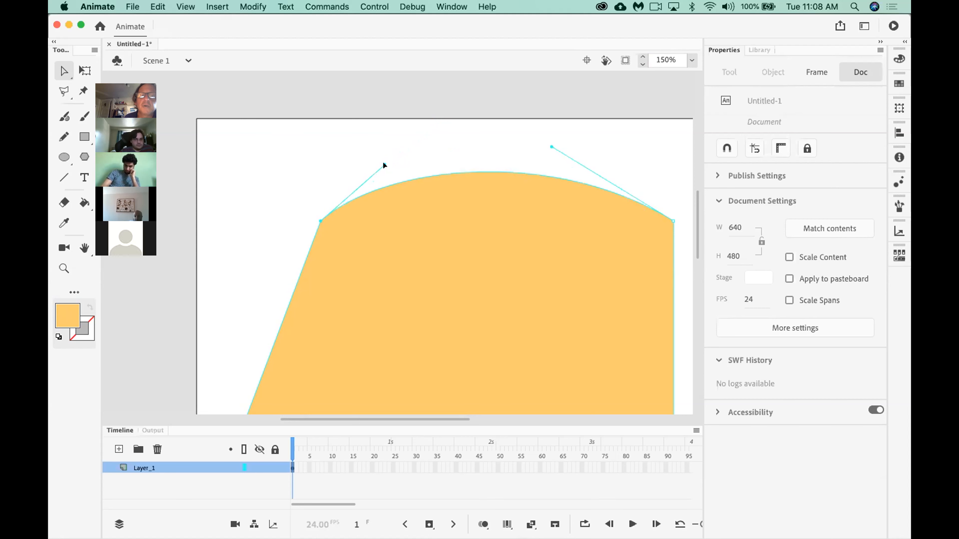
# Shape the top edge into an S-curve by extending the upper-left direction handle and pulling the upper-right handle down inside the shape.
pyautogui.moveTo(385, 156); pyautogui.dragTo(460, 145)
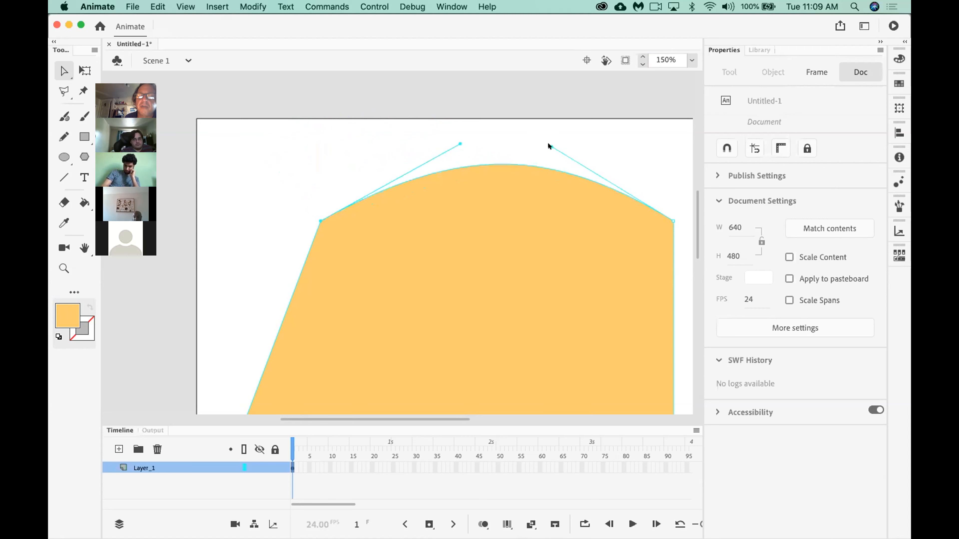
pyautogui.moveTo(552, 147)
pyautogui.mouseDown()
pyautogui.moveTo(533, 137)
pyautogui.moveTo(537, 145)
pyautogui.moveTo(490, 197)
pyautogui.moveTo(458, 285)
pyautogui.mouseUp()
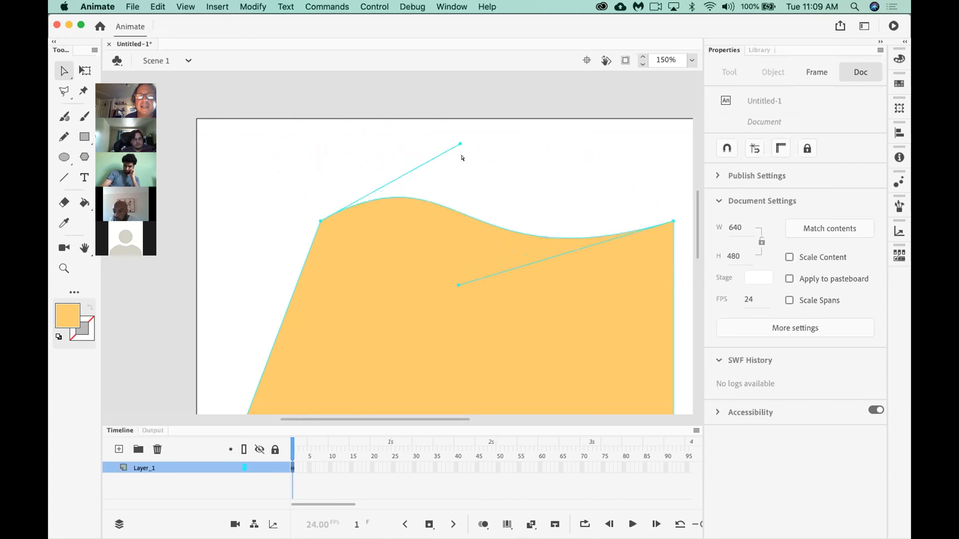
pyautogui.moveTo(461, 144); pyautogui.dragTo(480, 128)
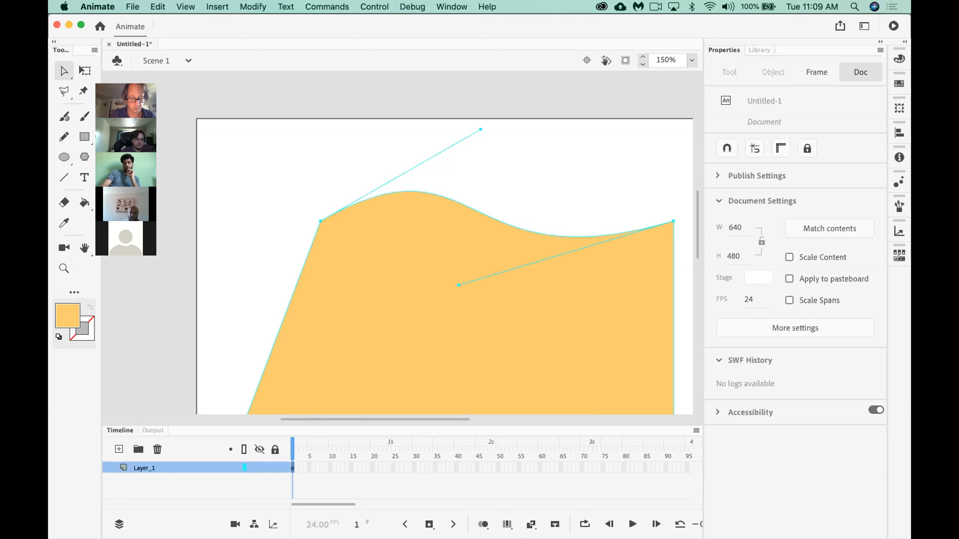
# Bend the shape's slanted left edge outward into a curve with the Selection tool.
pyautogui.press('super+minus')
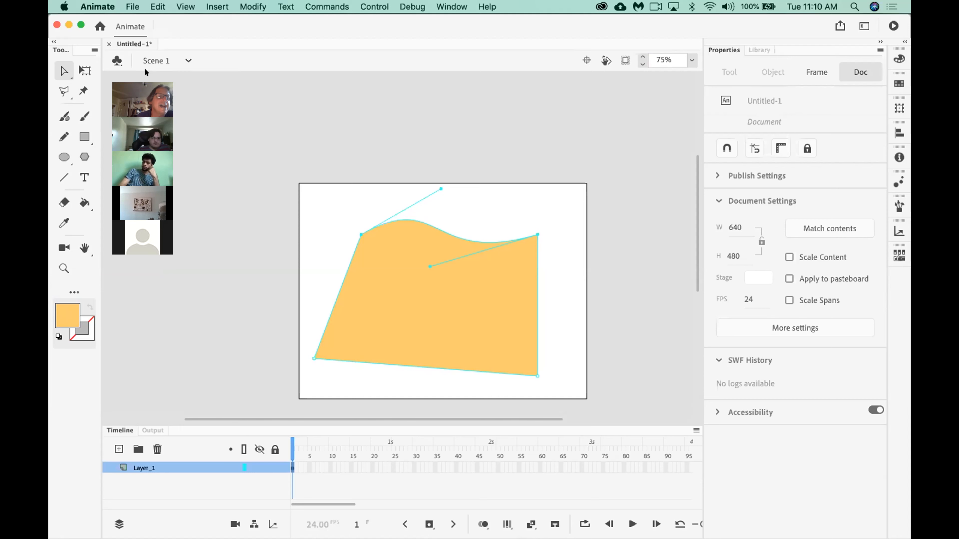
pyautogui.click(64, 72)
pyautogui.click(90, 72)
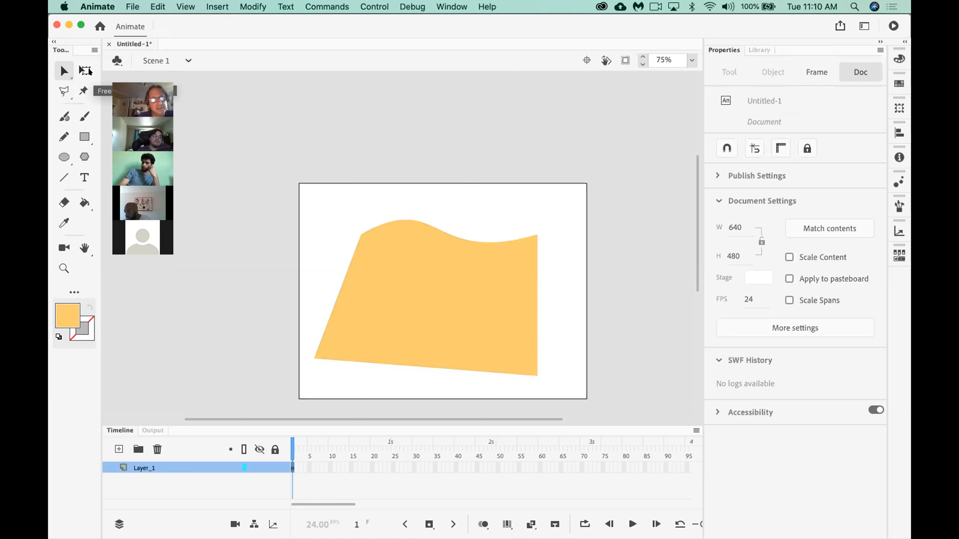
pyautogui.moveTo(411, 219)
pyautogui.mouseDown()
pyautogui.moveTo(413, 193)
pyautogui.moveTo(395, 258)
pyautogui.moveTo(394, 193)
pyautogui.moveTo(354, 191)
pyautogui.moveTo(403, 192)
pyautogui.moveTo(404, 220)
pyautogui.mouseUp()
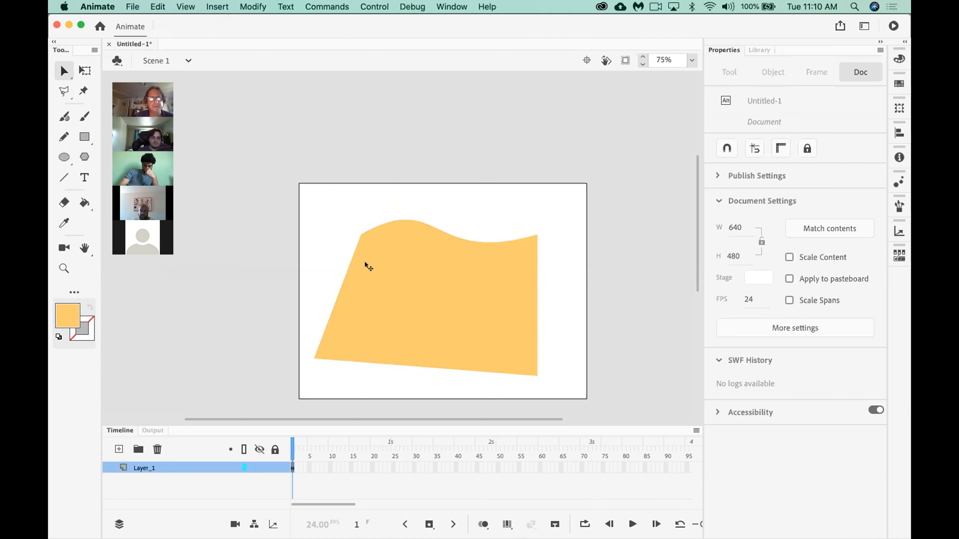
pyautogui.moveTo(338, 277)
pyautogui.mouseDown()
pyautogui.moveTo(317, 271)
pyautogui.moveTo(328, 275)
pyautogui.mouseUp()
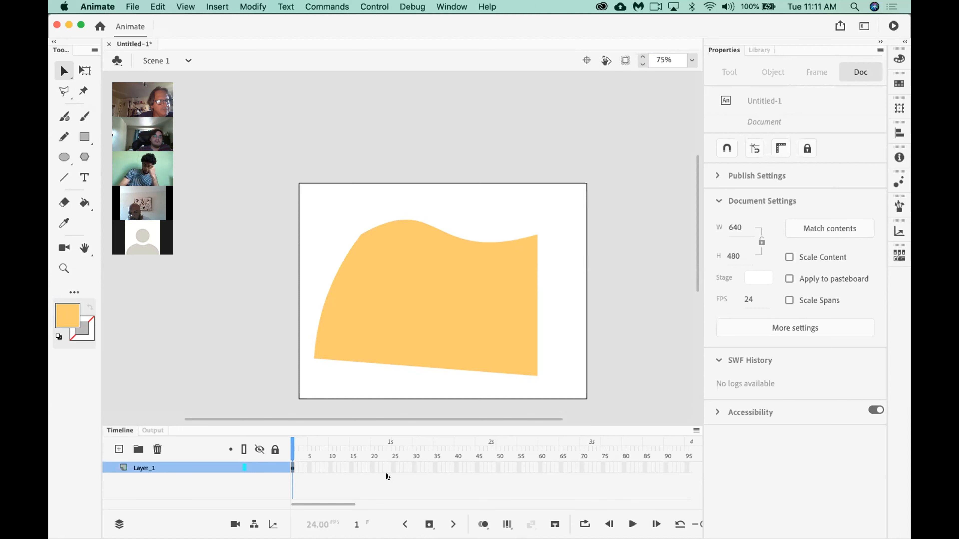
# Delete the whole orange shape from the stage.
pyautogui.click(377, 338)
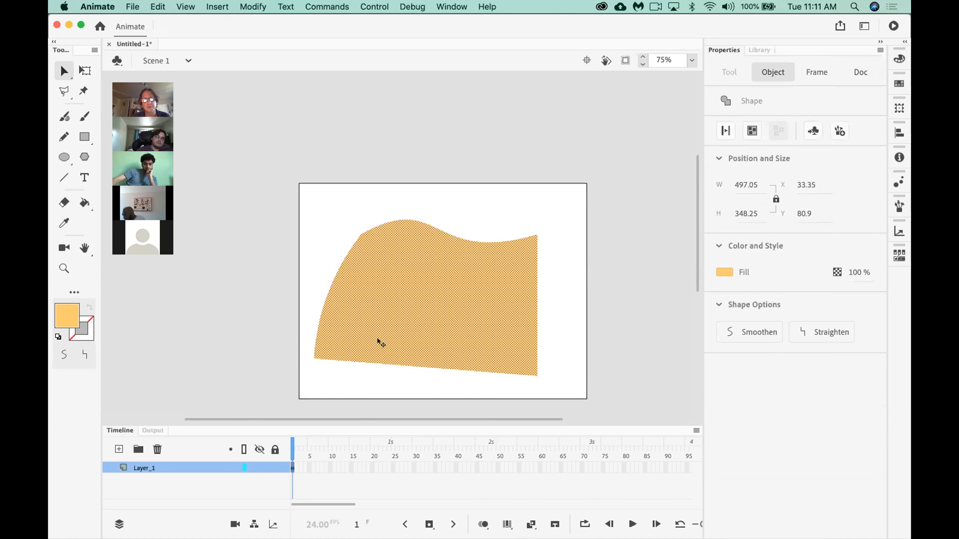
pyautogui.press('Delete')
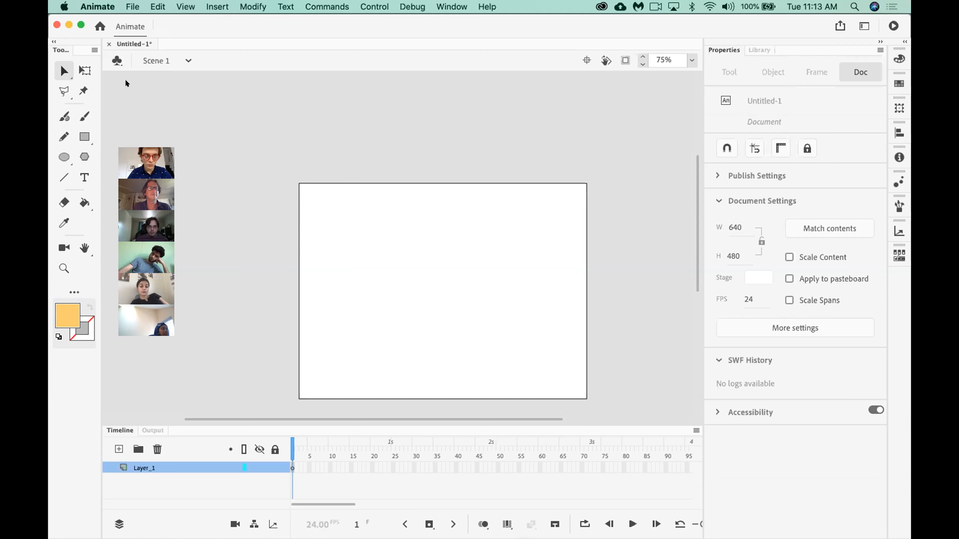
# Switch to Chrome and search Google for "little nemo in slumberland" in a new tab.
pyautogui.press('super+Tab')
pyautogui.press('super+Tab')
pyautogui.press('super+Tab')
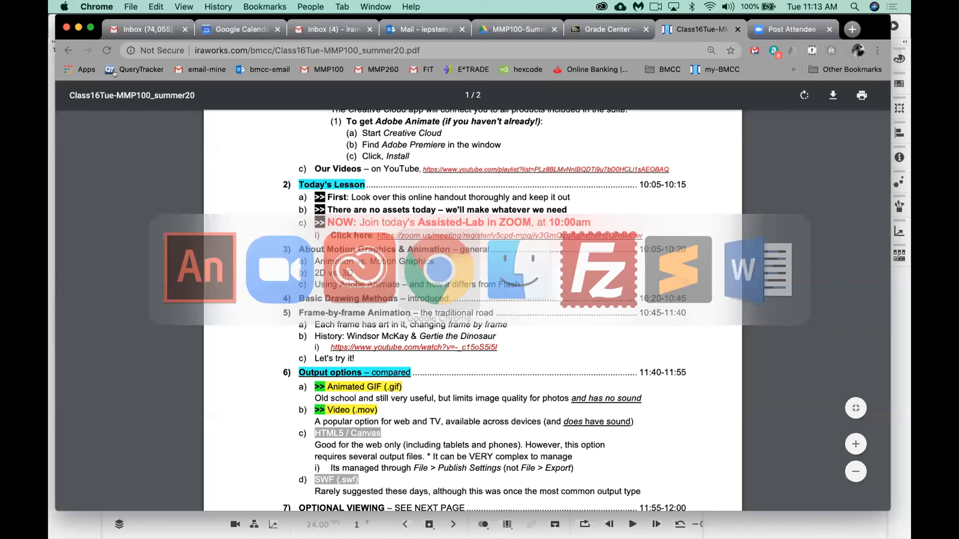
pyautogui.press('super+t')
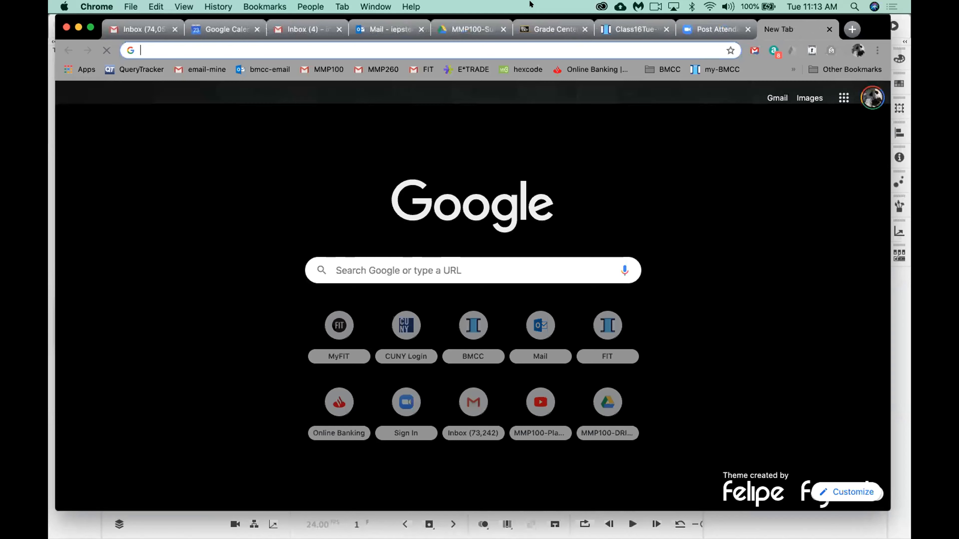
pyautogui.write('l')
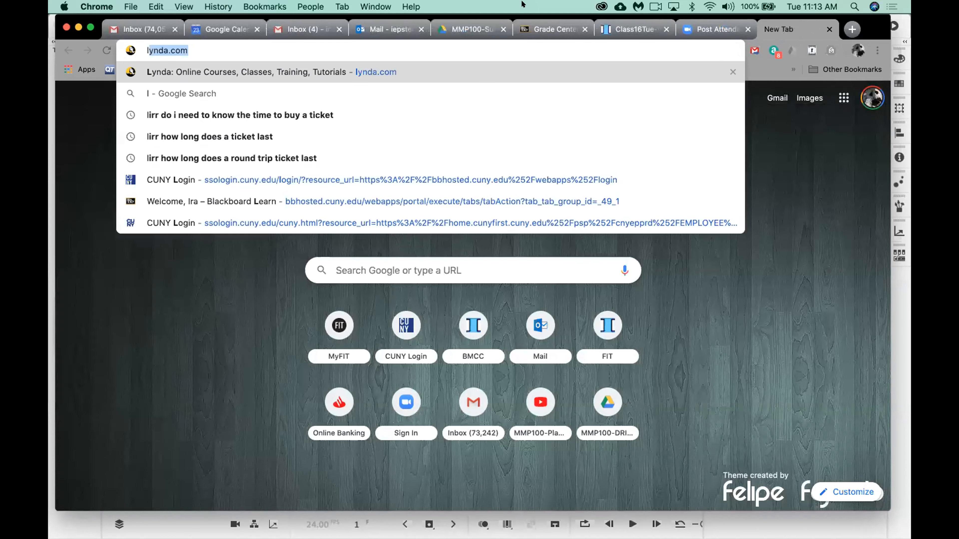
pyautogui.write('ittle nem')
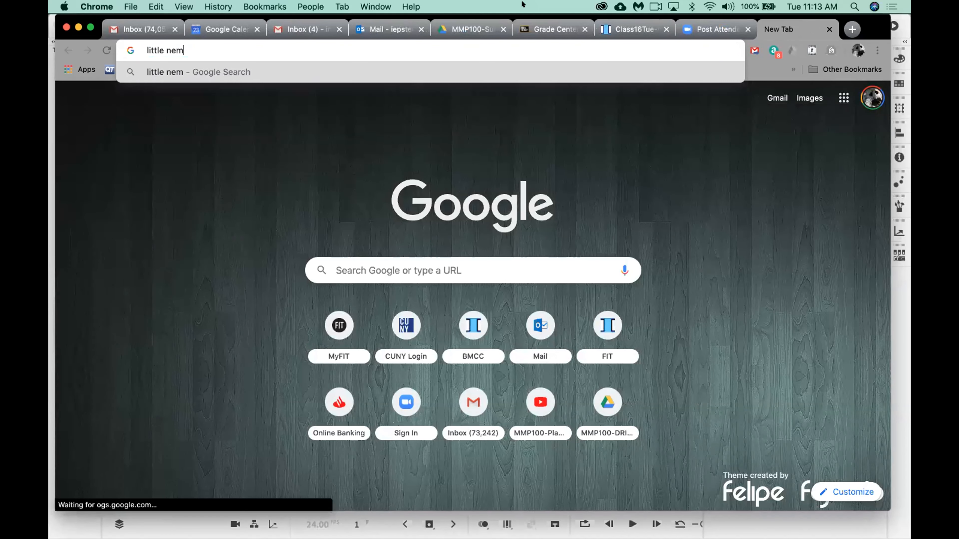
pyautogui.write('o slu')
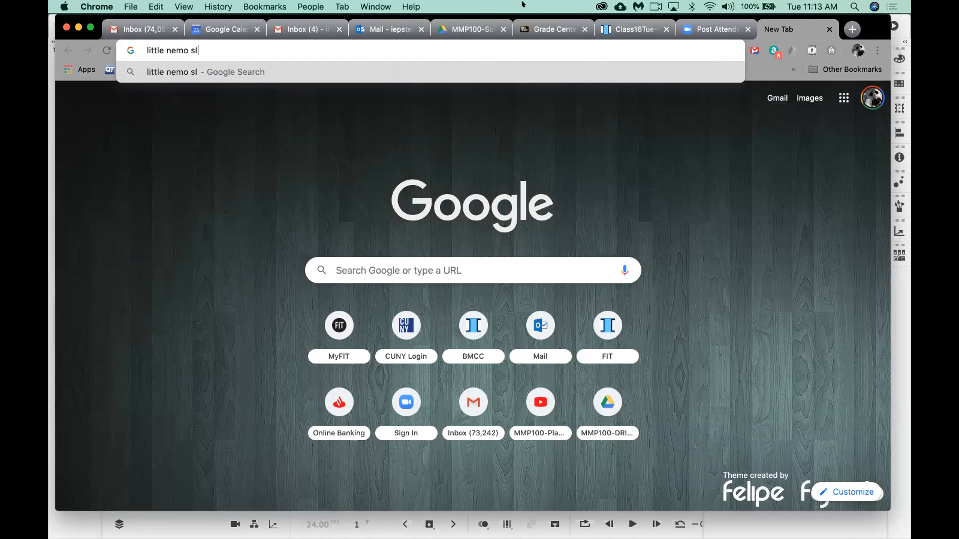
pyautogui.press('BackSpace')
pyautogui.press('BackSpace')
pyautogui.press('BackSpace')
pyautogui.write('in slumbe')
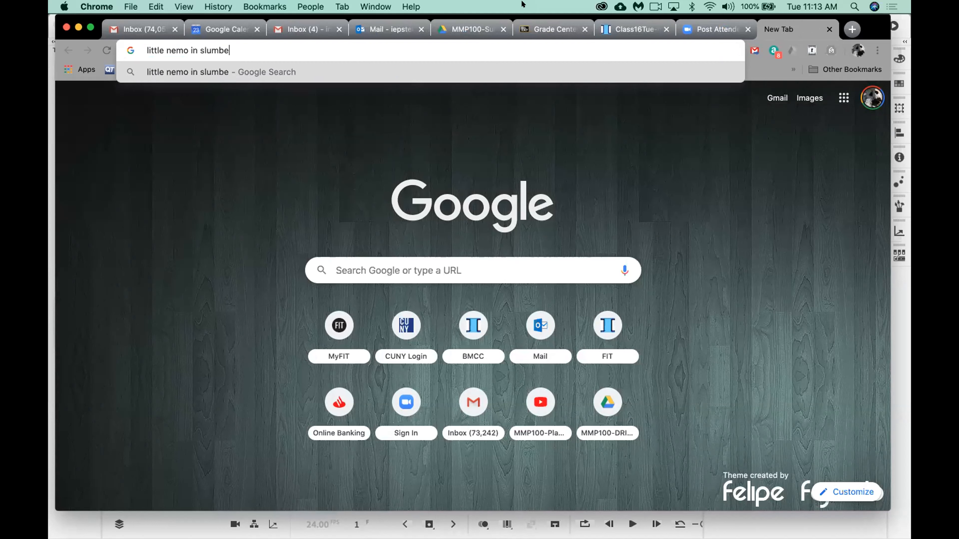
pyautogui.write('rland')
pyautogui.press('Return')
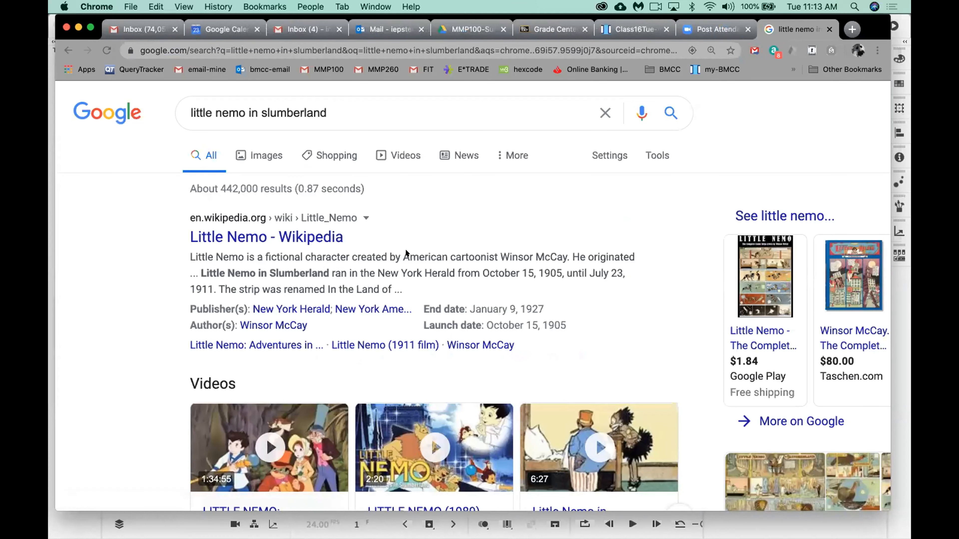
# Look through the web and image results for Little Nemo and enlarge the Taschen "The Complete Little Nemo" cover.
pyautogui.scroll(-3, 416, 265)
pyautogui.scroll(-2, 416, 265)
pyautogui.scroll(-3, 415, 265)
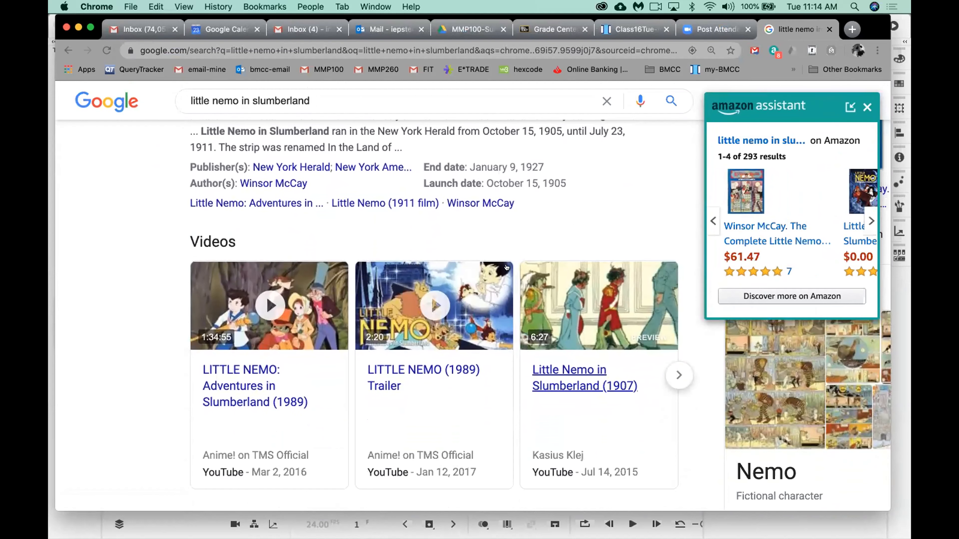
pyautogui.scroll(5, 328, 214)
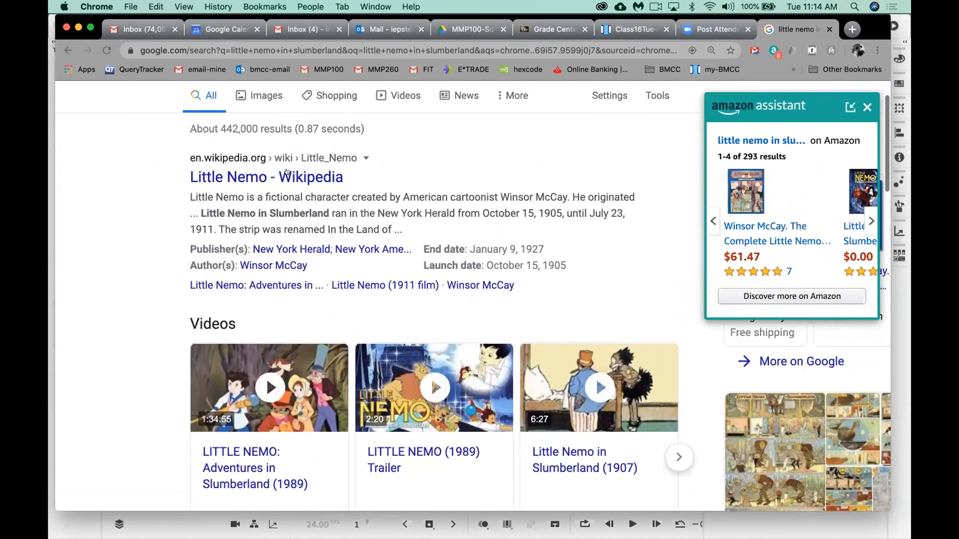
pyautogui.scroll(-2, 309, 205)
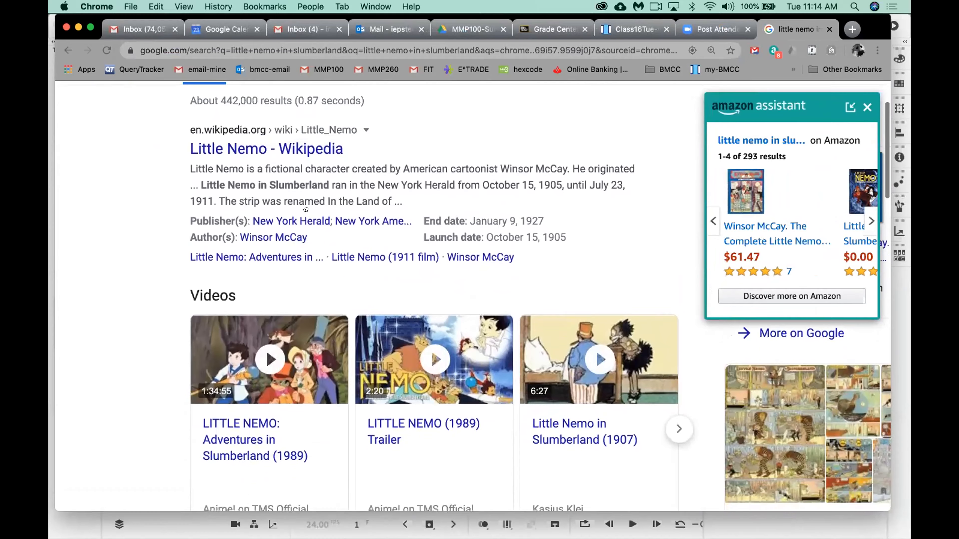
pyautogui.scroll(-6, 310, 205)
pyautogui.scroll(10, 305, 208)
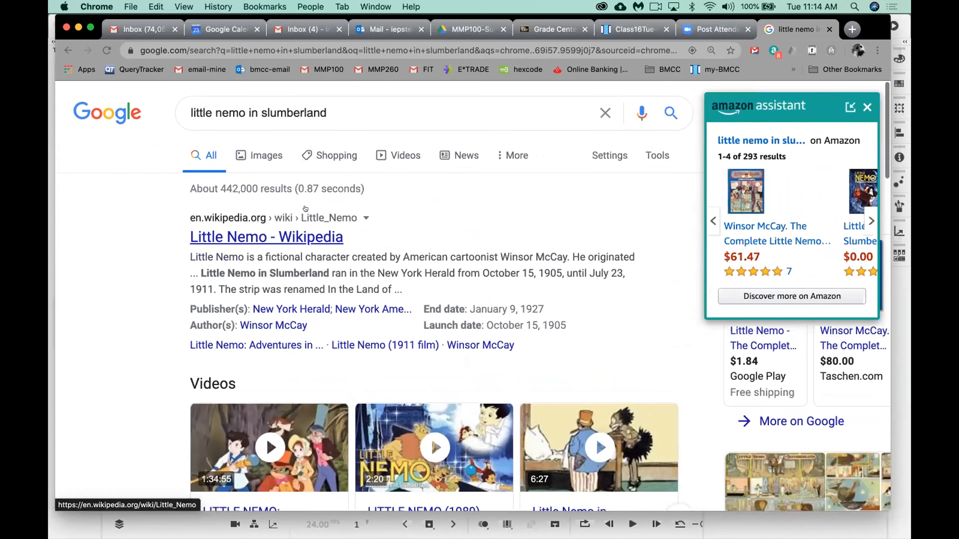
pyautogui.click(265, 155)
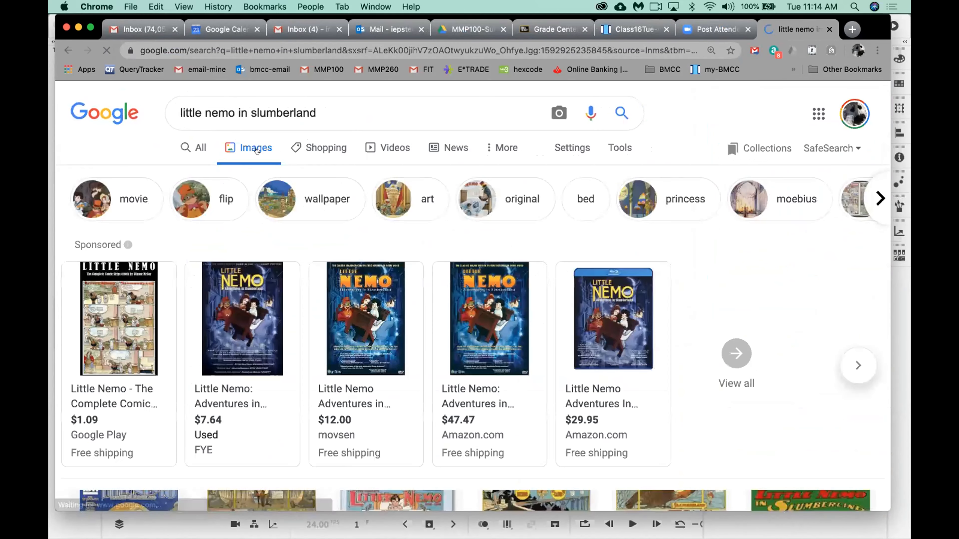
pyautogui.scroll(-3, 445, 371)
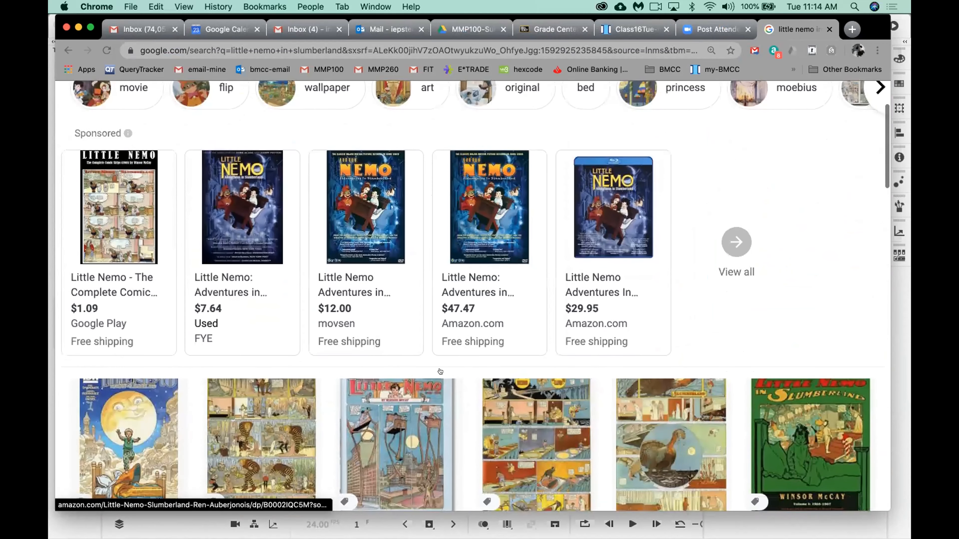
pyautogui.scroll(-5, 445, 371)
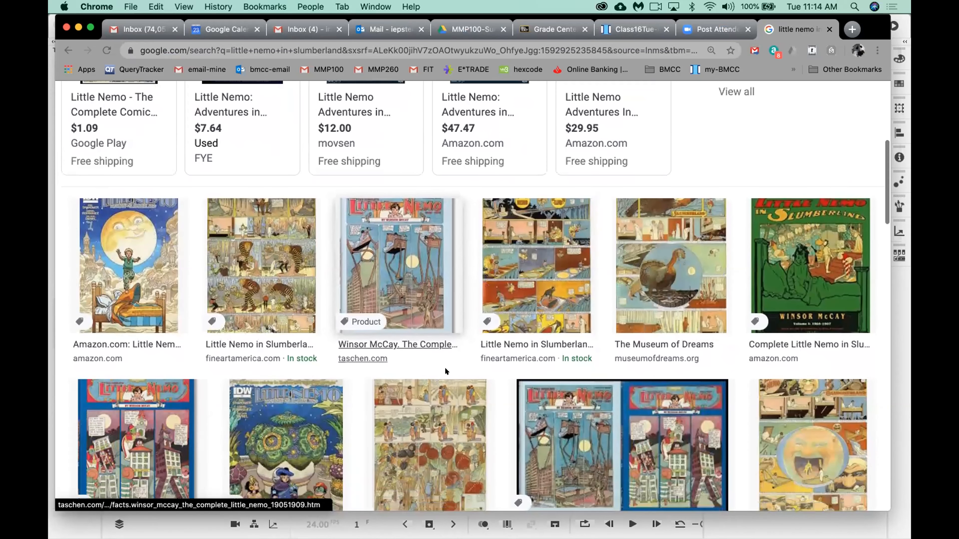
pyautogui.click(411, 294)
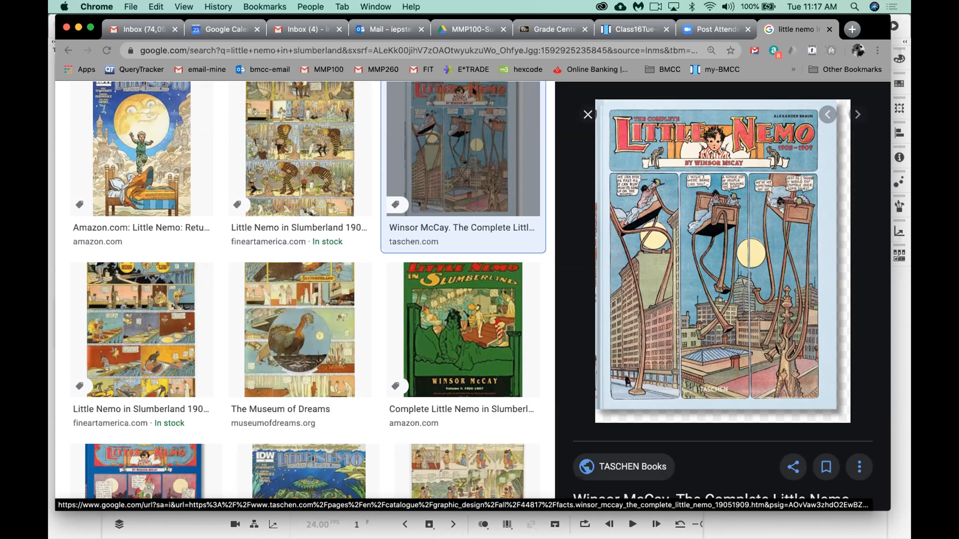
# Open the Gertie the Dinosaur video linked in the Class16Tue-MMP100_summer20 handout and play it full screen.
pyautogui.click(626, 27)
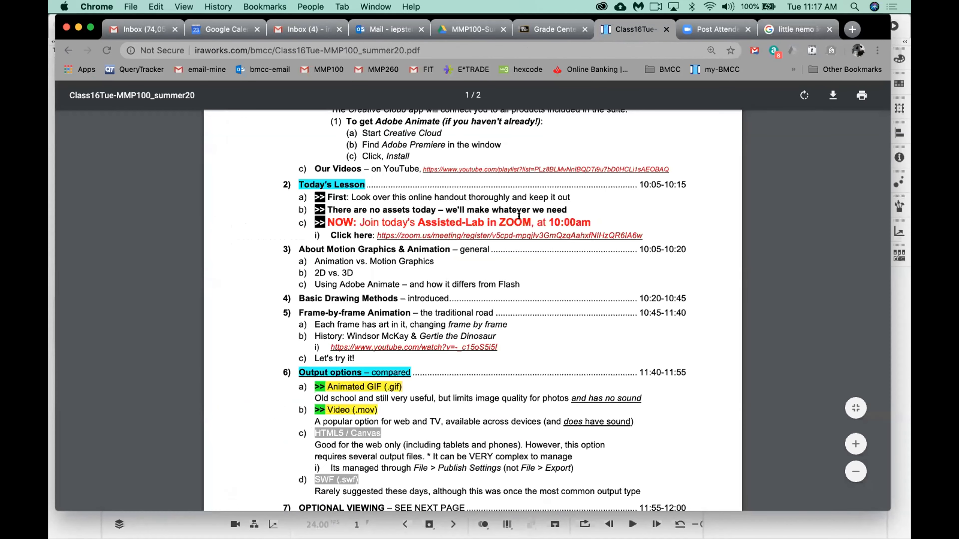
pyautogui.scroll(-3, 458, 277)
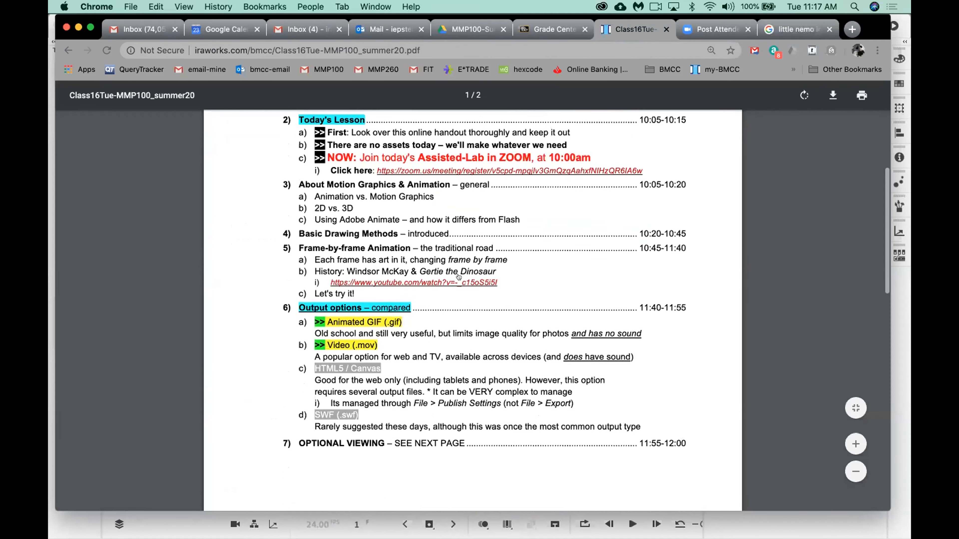
pyautogui.click(455, 282)
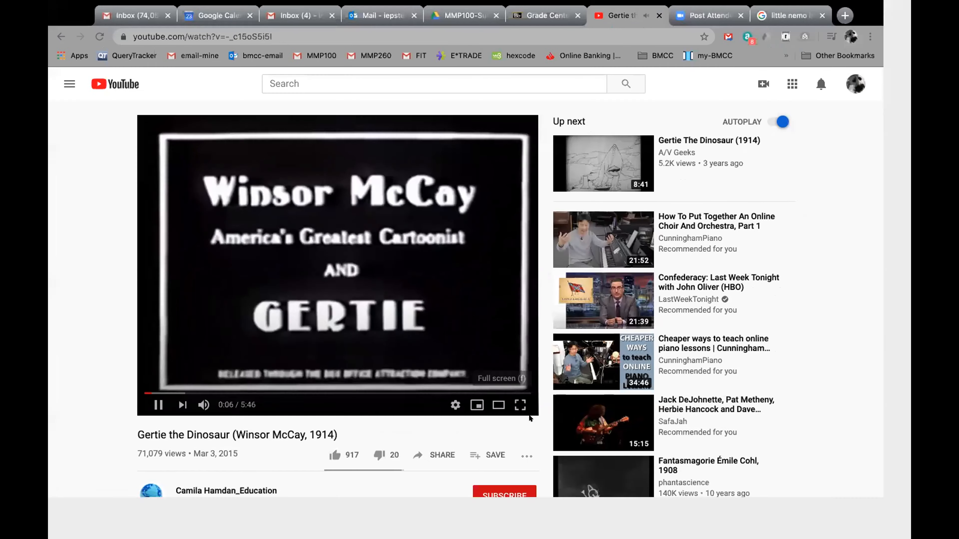
pyautogui.click(528, 413)
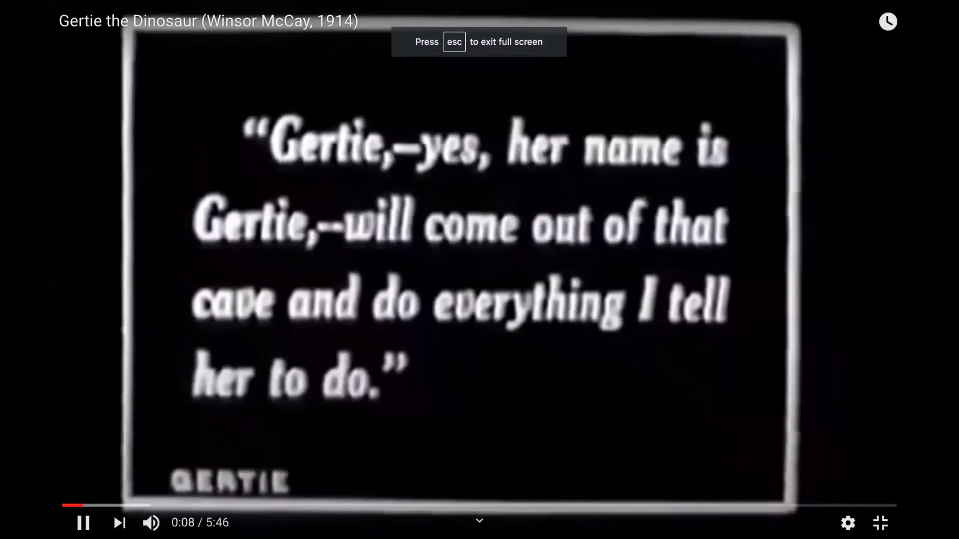
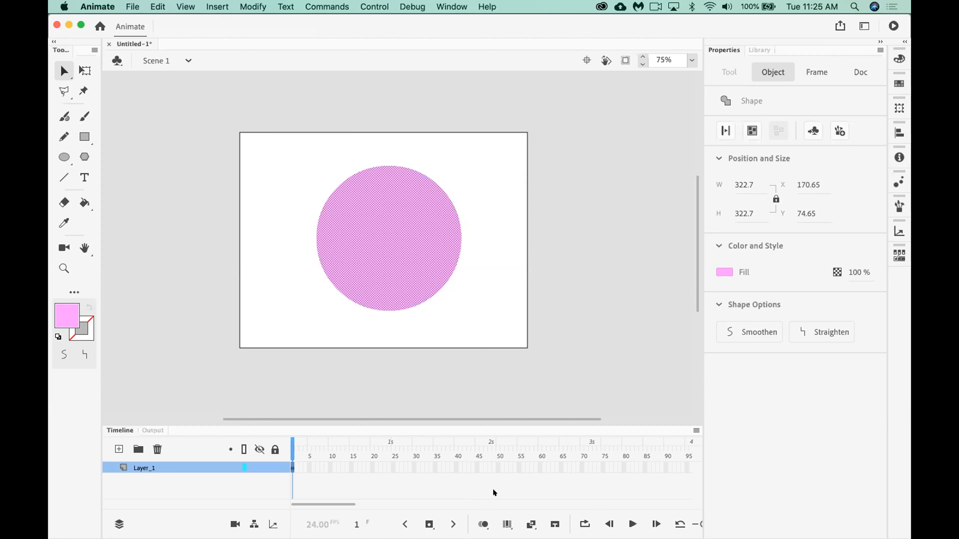
# Reposition and resize the Animate window so that the timeline's zoom slider fits on the screen.
pyautogui.moveTo(346, 504); pyautogui.dragTo(312, 494)
pyautogui.click(682, 523)
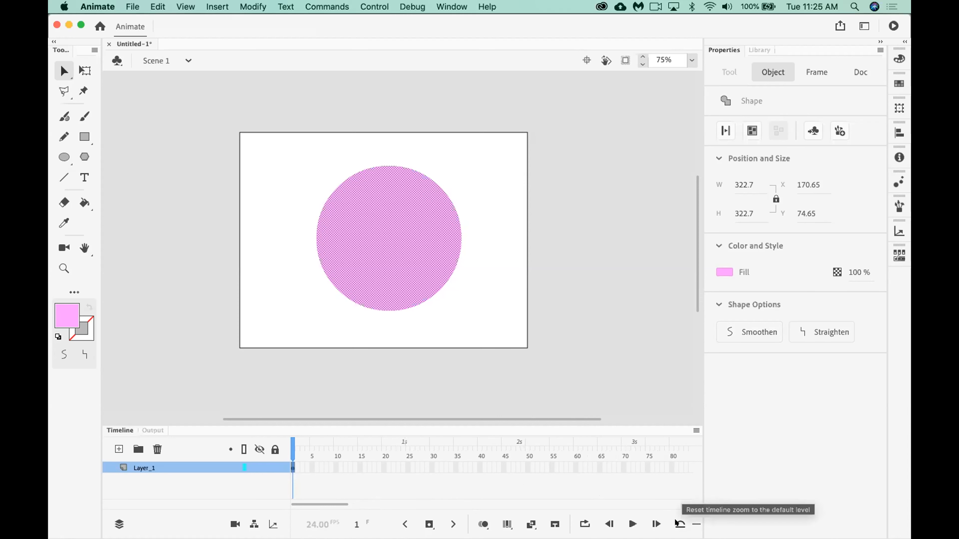
pyautogui.click(695, 522)
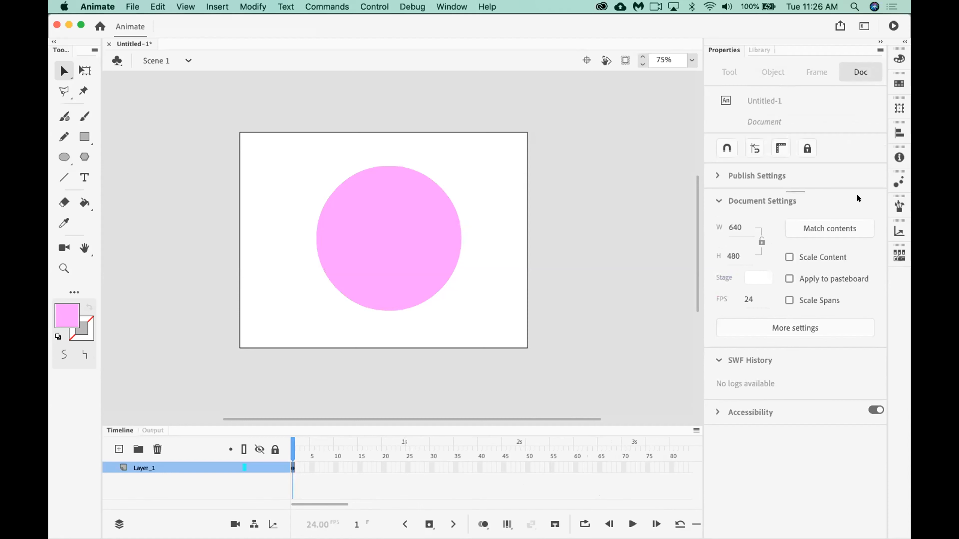
pyautogui.moveTo(780, 20); pyautogui.dragTo(692, 31)
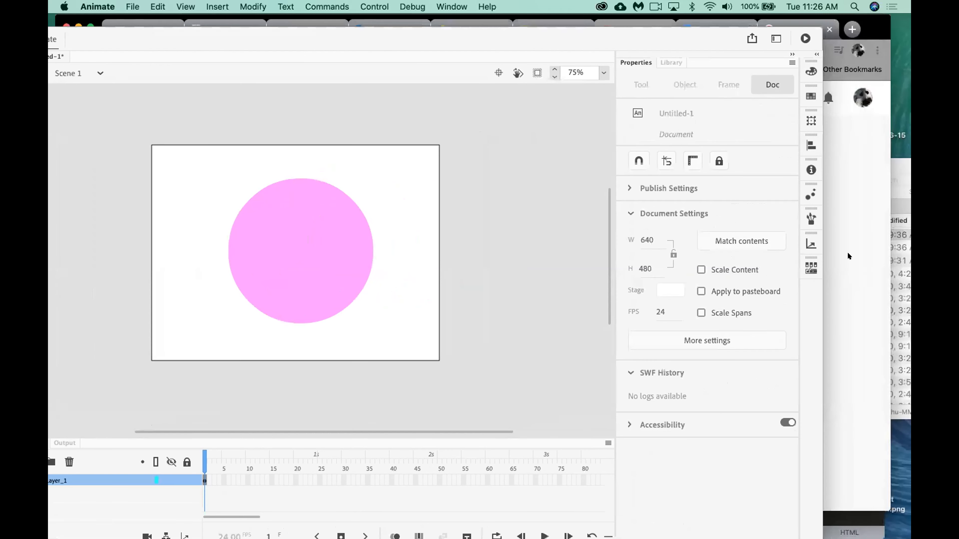
pyautogui.moveTo(866, 282); pyautogui.dragTo(898, 283)
pyautogui.moveTo(537, 38); pyautogui.dragTo(557, 14)
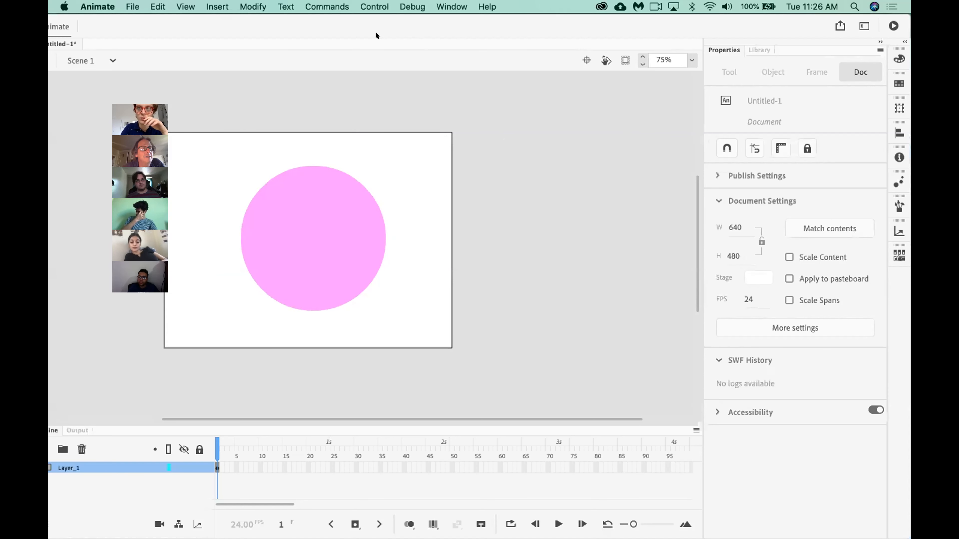
# Switch the workspace from Essentials to Small Screen.
pyautogui.click(453, 6)
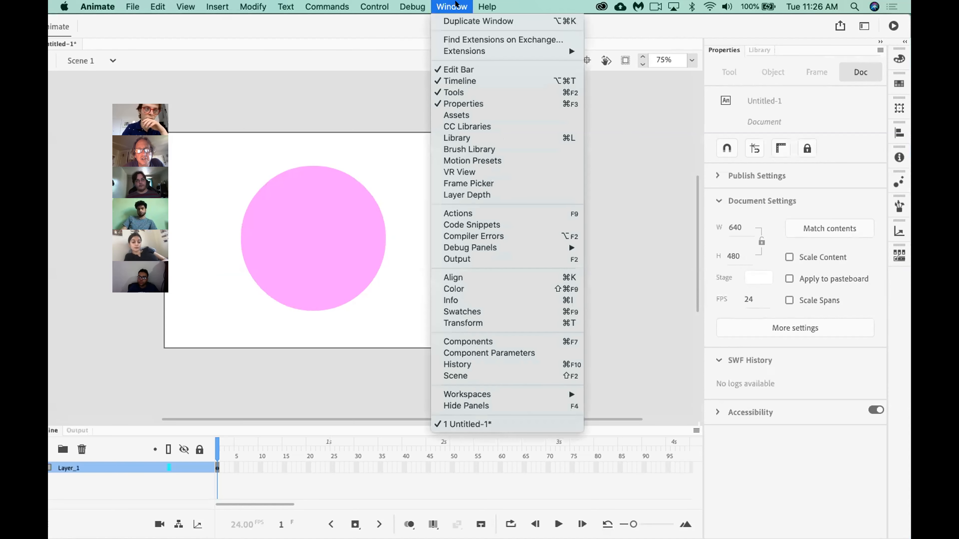
pyautogui.moveTo(474, 393)
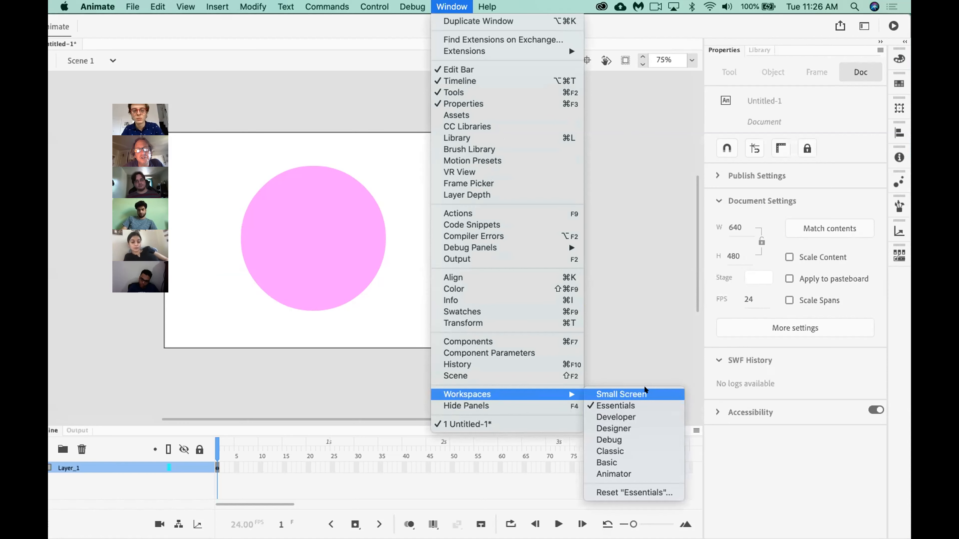
pyautogui.click(624, 329)
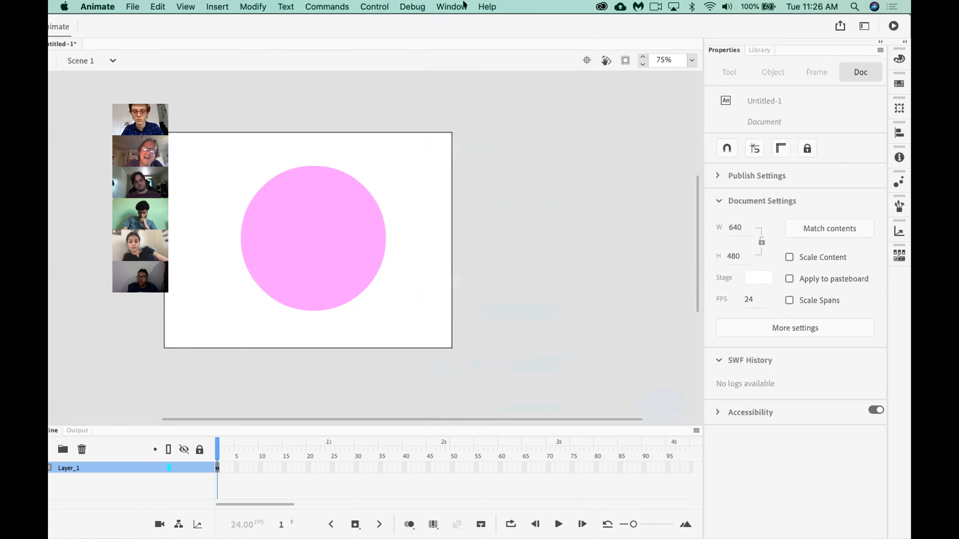
pyautogui.click(465, 5)
pyautogui.moveTo(502, 397)
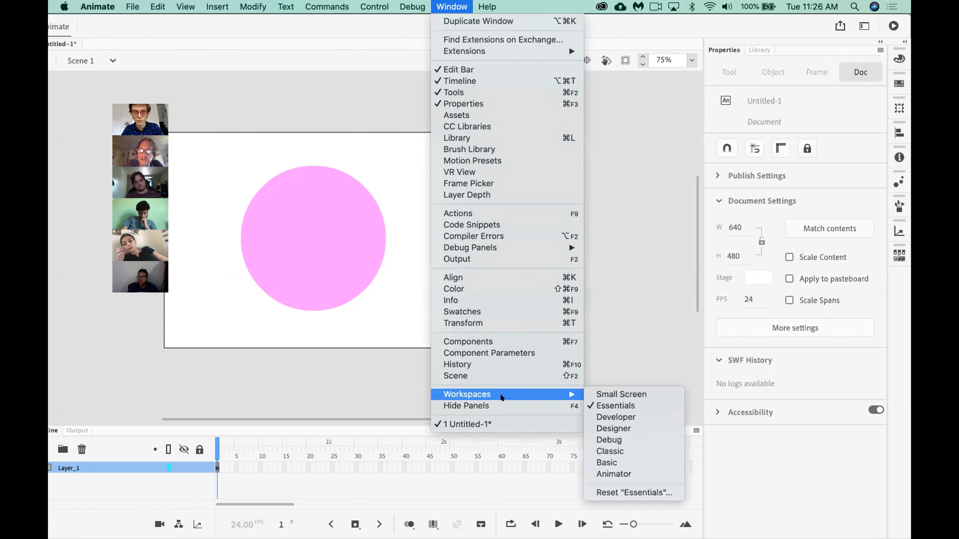
pyautogui.click(610, 395)
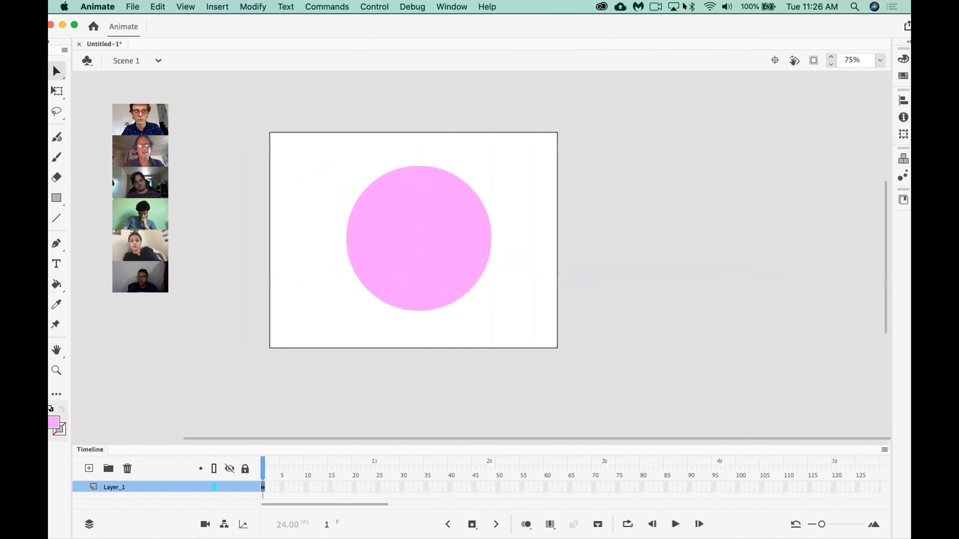
# Narrow the Animate window and move it so the tools, stage and collapsed panels all fit on the screen.
pyautogui.moveTo(790, 21); pyautogui.dragTo(669, 35)
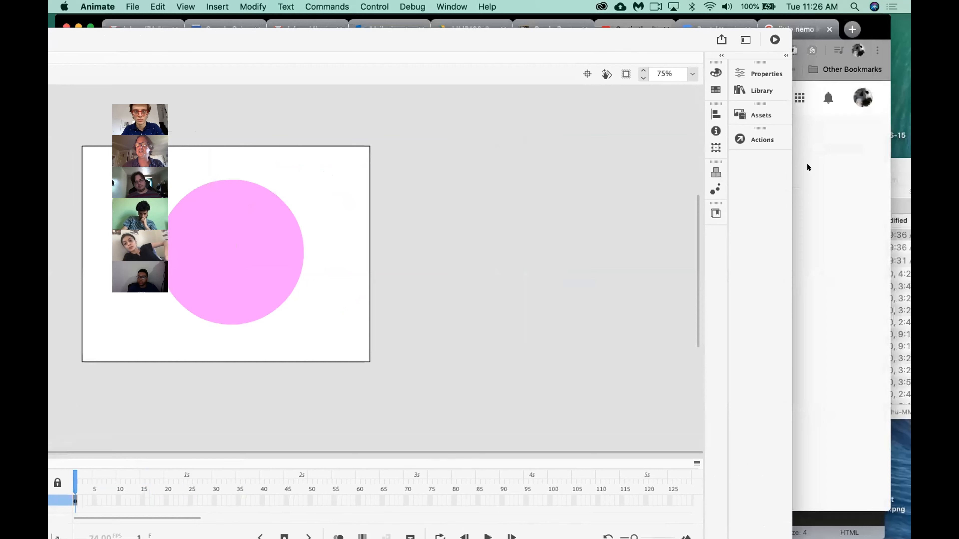
pyautogui.moveTo(754, 168); pyautogui.dragTo(687, 178)
pyautogui.moveTo(455, 41); pyautogui.dragTo(666, 19)
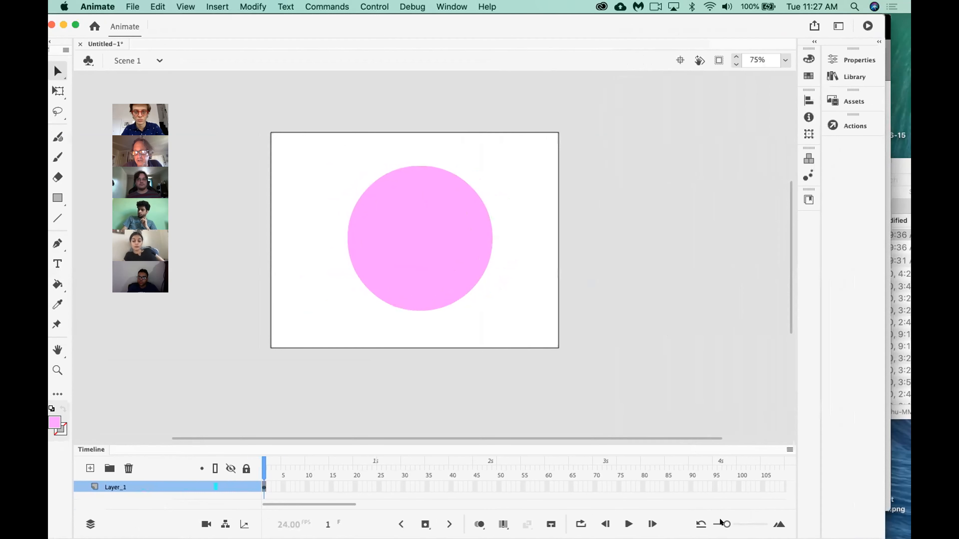
# Adjust the timeline zoom to show about 85 frames, and review the list of available workspaces.
pyautogui.moveTo(722, 521); pyautogui.dragTo(732, 521)
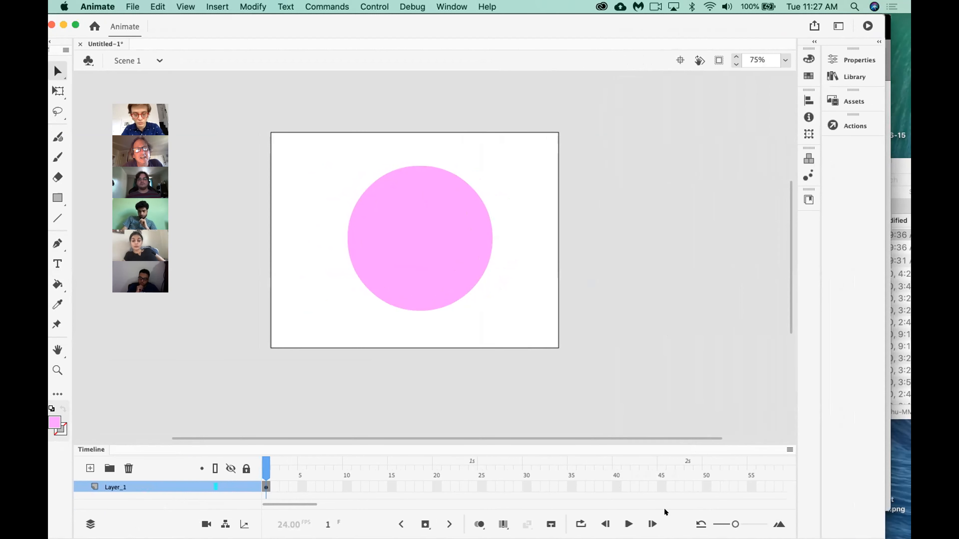
pyautogui.moveTo(732, 523); pyautogui.dragTo(721, 522)
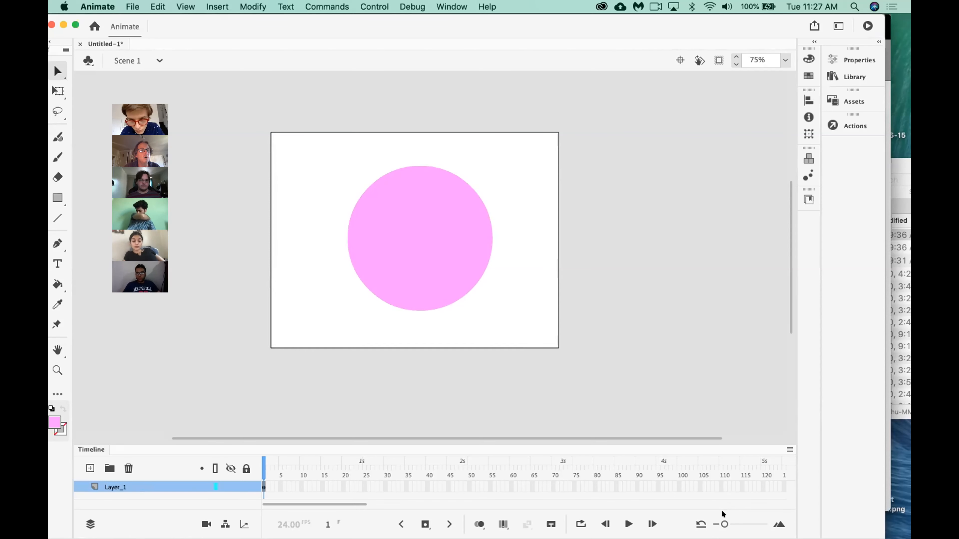
pyautogui.click(453, 5)
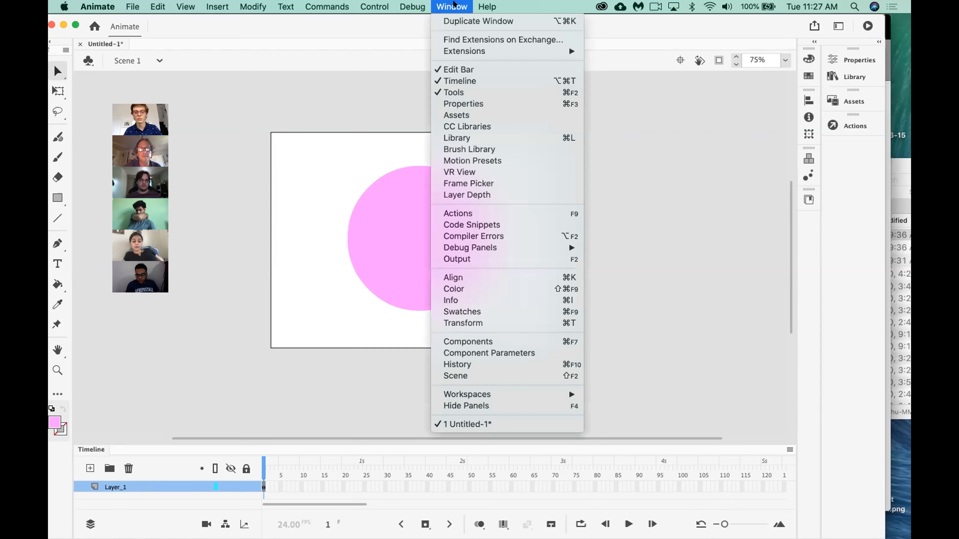
pyautogui.moveTo(481, 393)
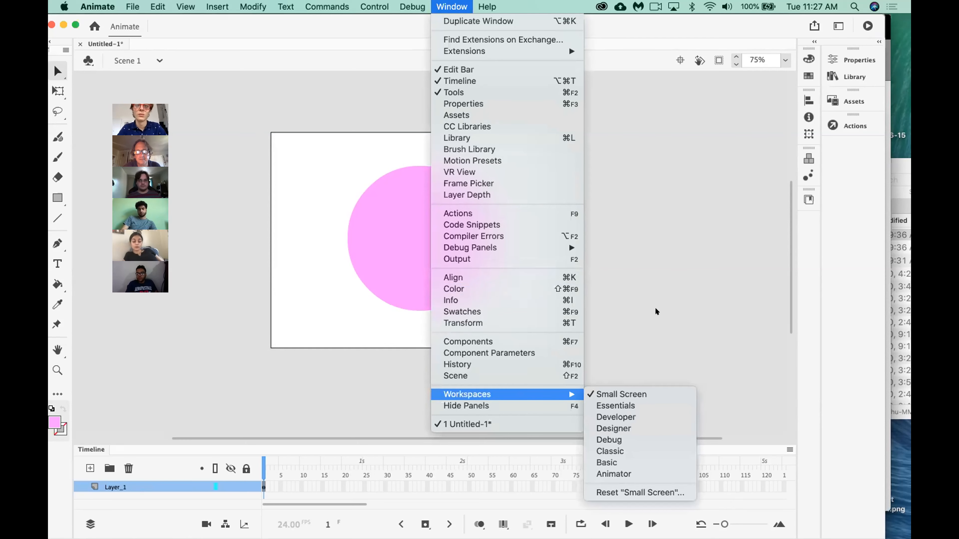
pyautogui.click(653, 328)
pyautogui.moveTo(721, 521); pyautogui.dragTo(723, 522)
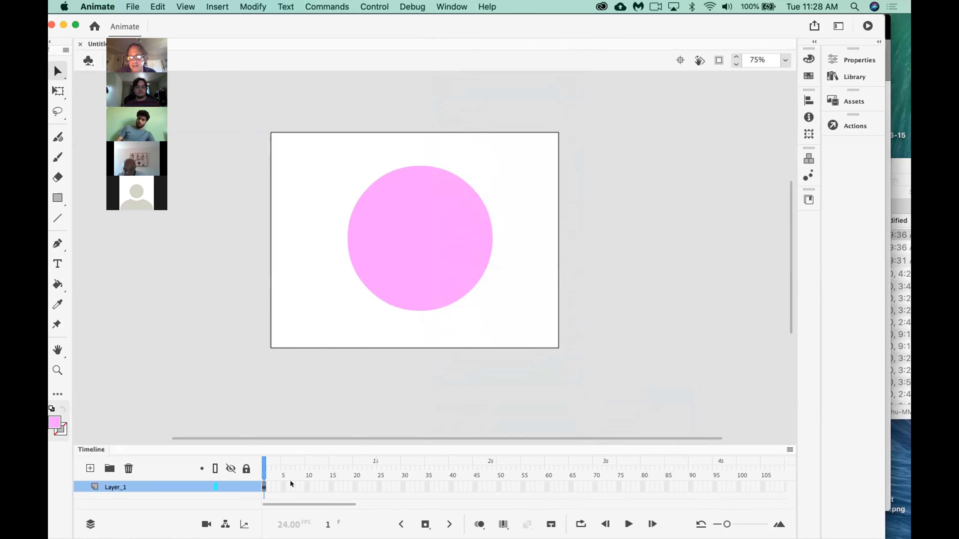
pyautogui.moveTo(726, 524); pyautogui.dragTo(729, 524)
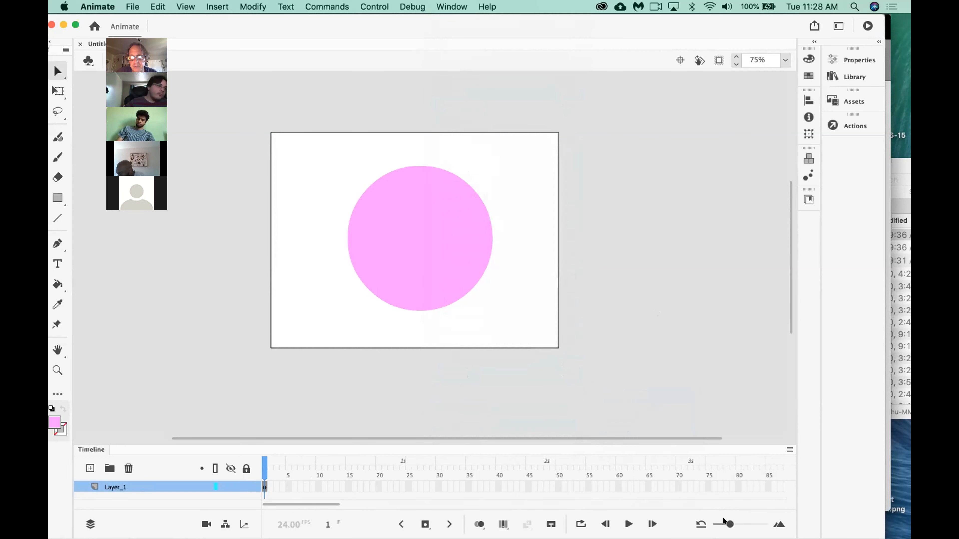
# Delete the pink circle from frame 1, undo the deletion and clear the selection.
pyautogui.click(444, 254)
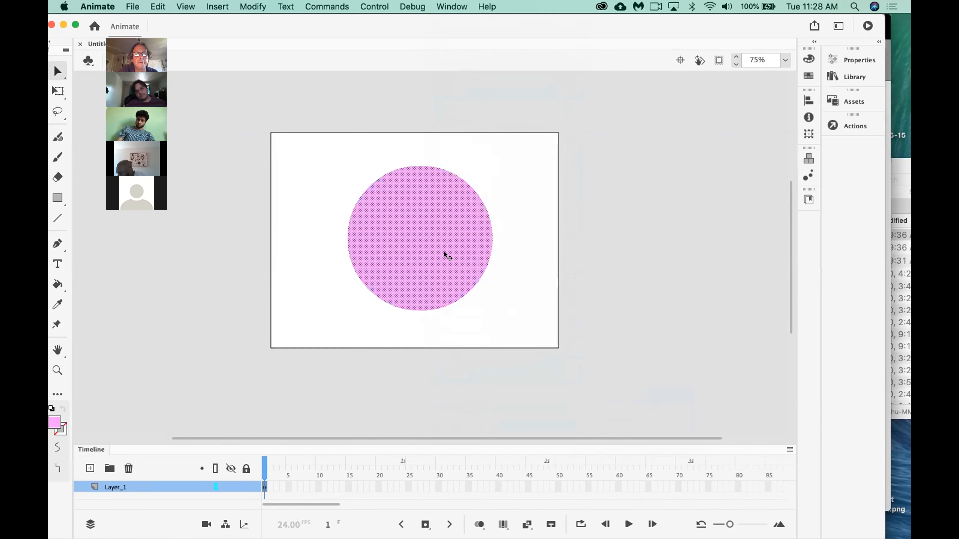
pyautogui.press('Delete')
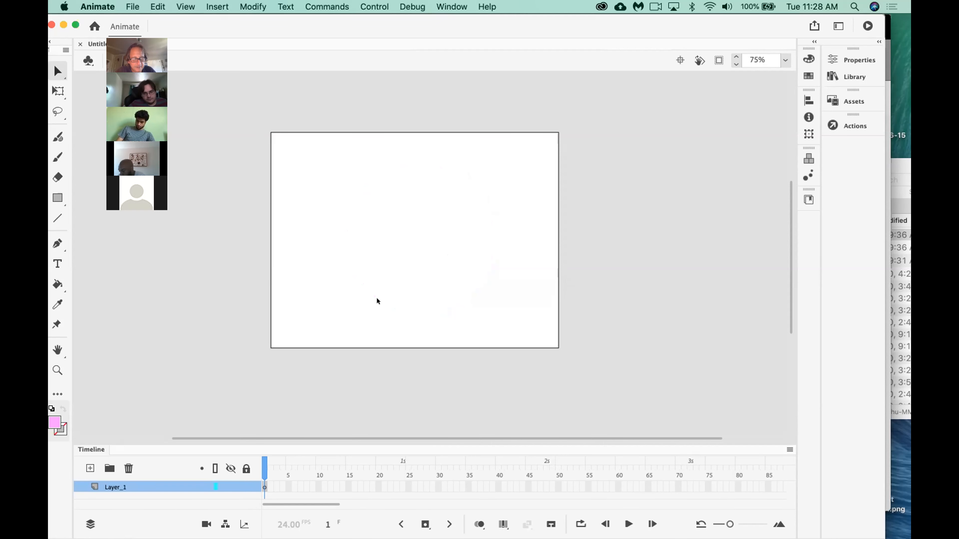
pyautogui.press('super+z')
pyautogui.click(298, 427)
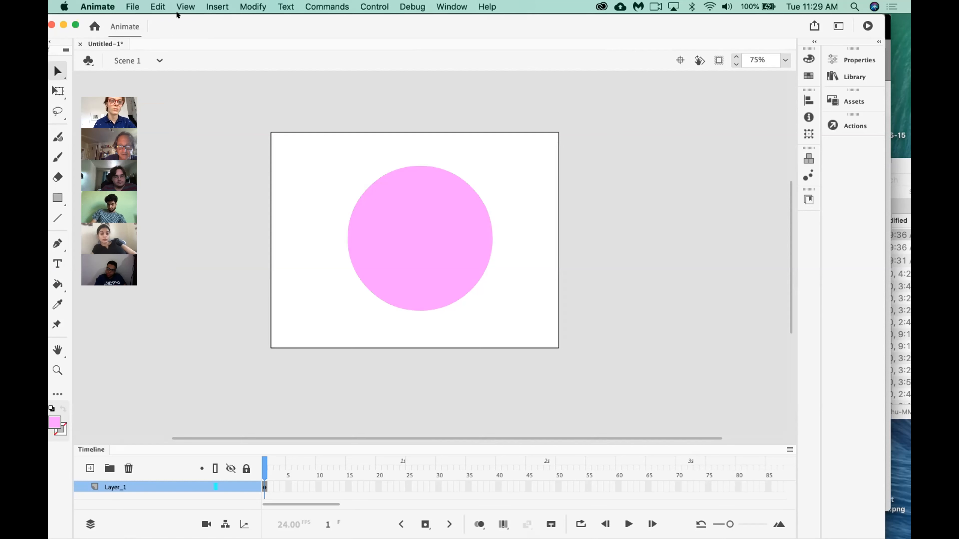
# Insert a keyframe at frame 2 of Layer_1 that repeats the pink circle.
pyautogui.press('F5')
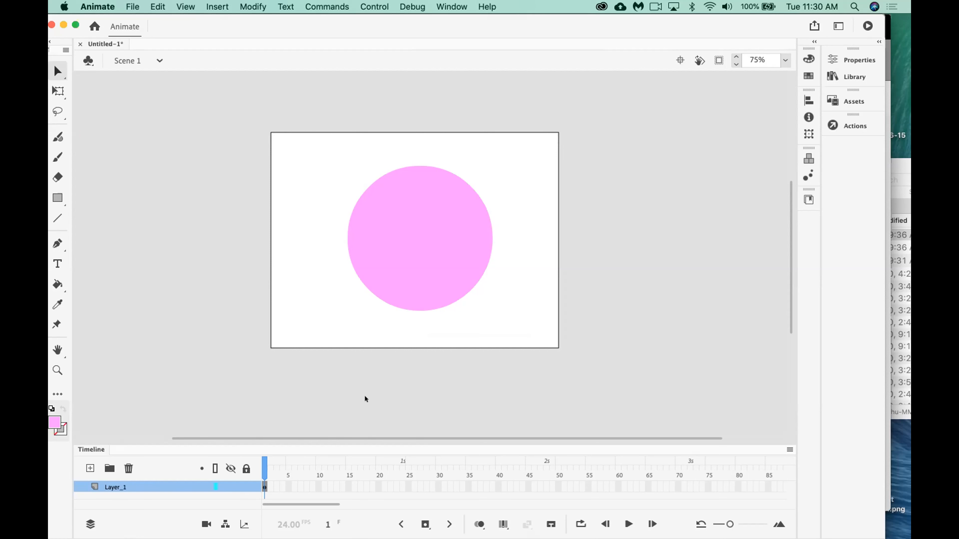
pyautogui.press('F6')
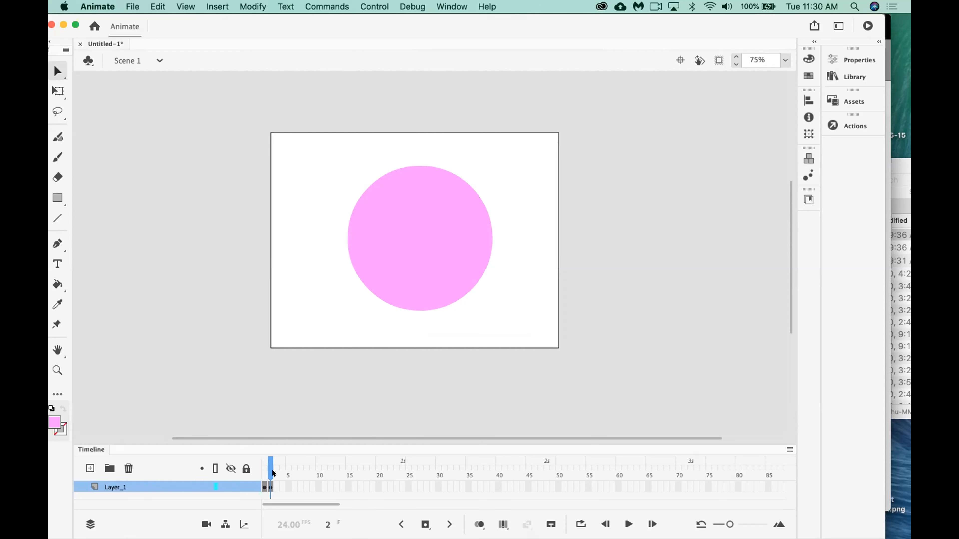
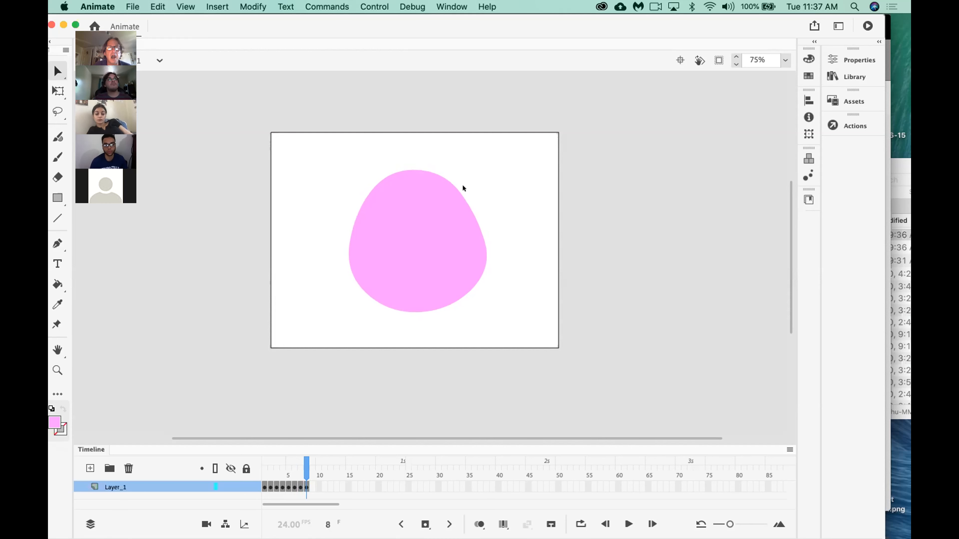
# Reshape the pink blob in frame 8, pulling in its right side, lowering its top edge and nudging its lower-left edge downward.
pyautogui.moveTo(464, 203); pyautogui.dragTo(462, 204)
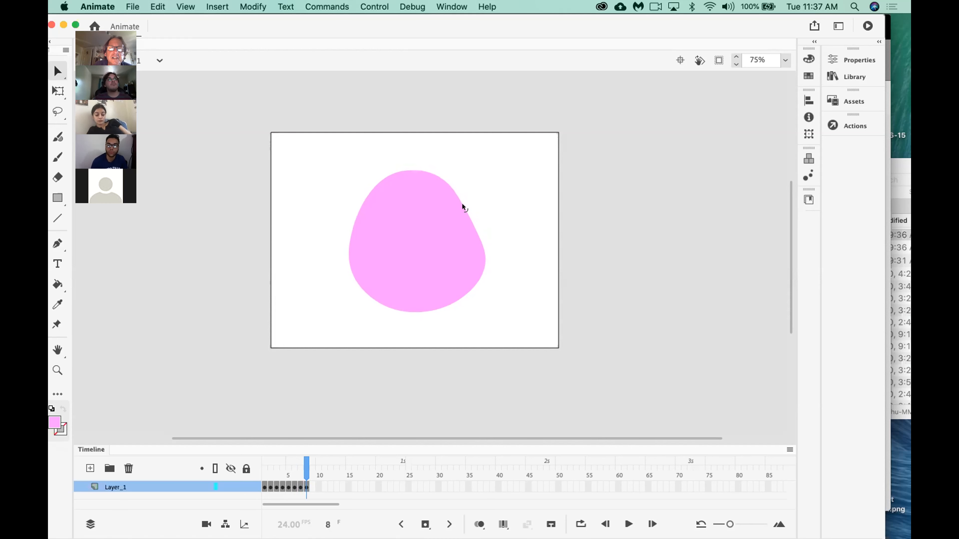
pyautogui.moveTo(481, 252); pyautogui.dragTo(481, 263)
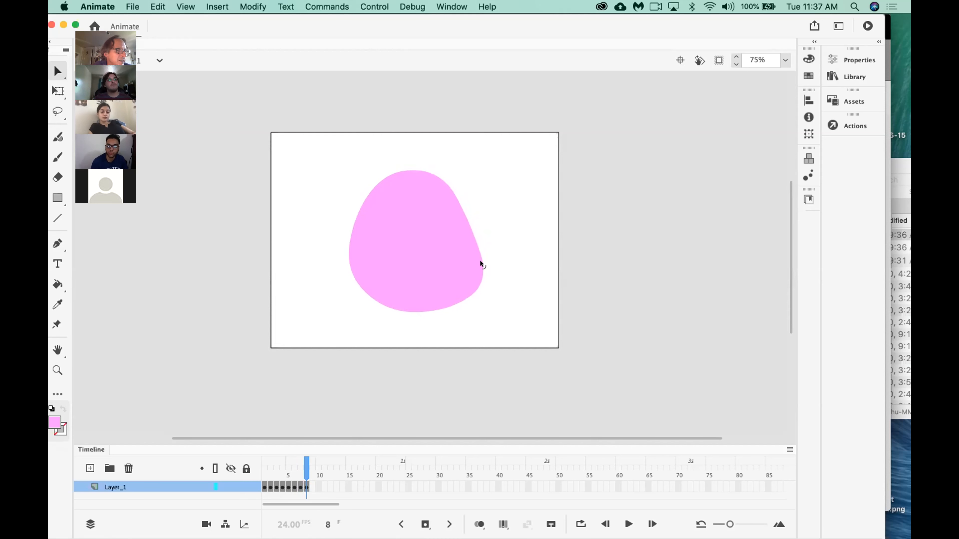
pyautogui.moveTo(406, 164); pyautogui.dragTo(413, 174)
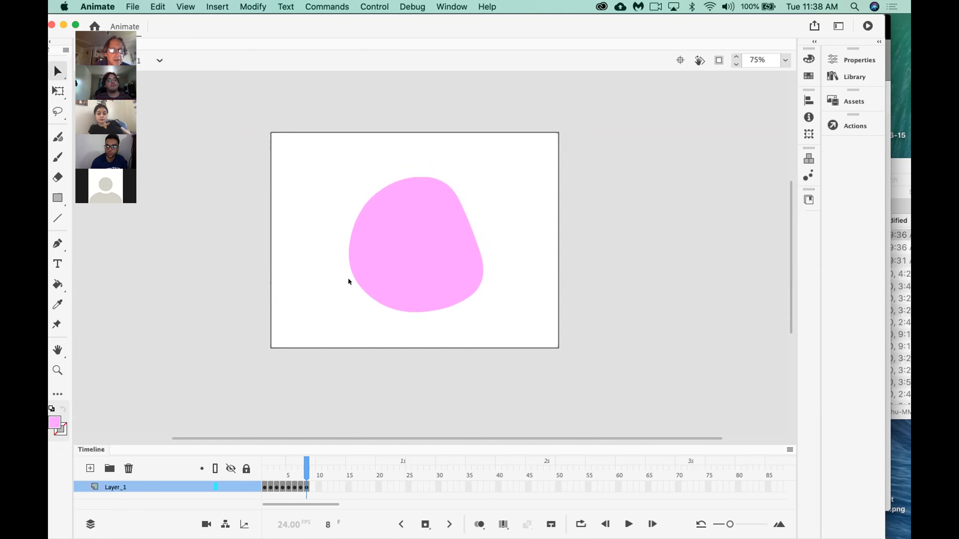
pyautogui.moveTo(349, 277); pyautogui.dragTo(348, 279)
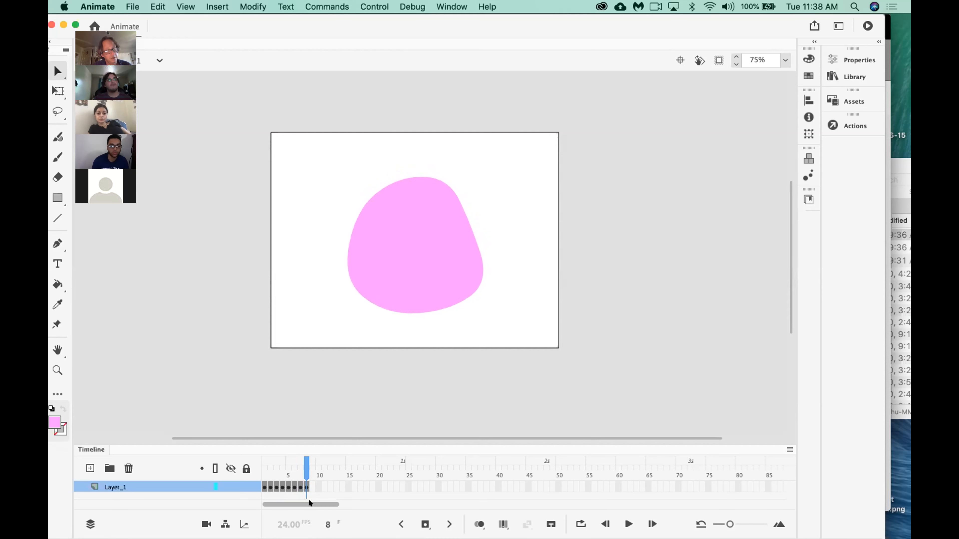
# Insert keyframes at frames 9 and 10 of Layer_1 that repeat the current pink shape.
pyautogui.press('F6')
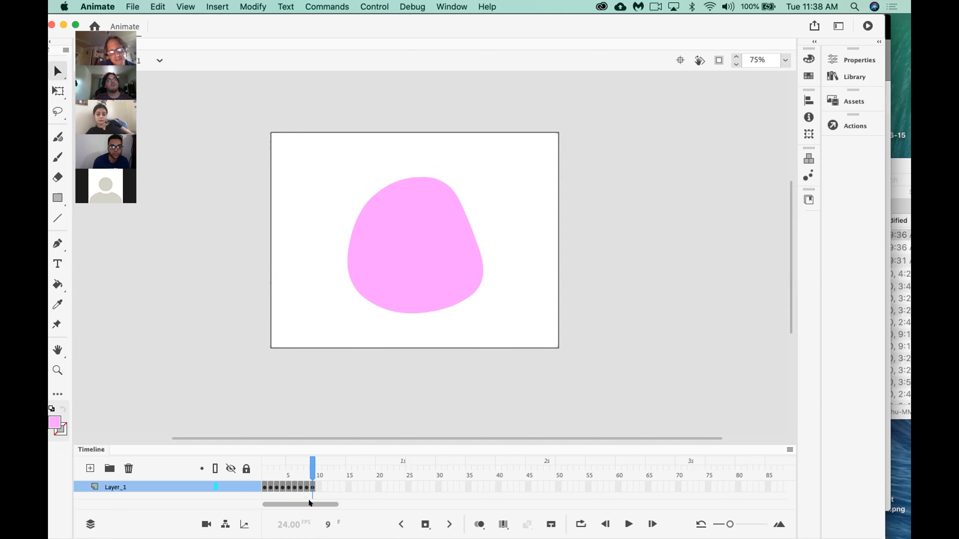
pyautogui.press('F6')
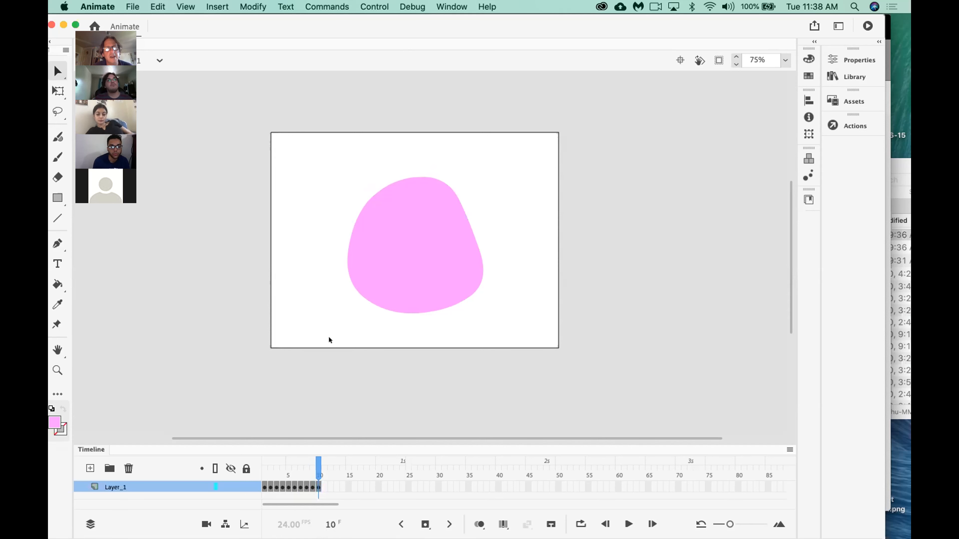
pyautogui.moveTo(461, 212)
pyautogui.mouseDown()
pyautogui.moveTo(470, 211)
pyautogui.moveTo(459, 212)
pyautogui.mouseUp()
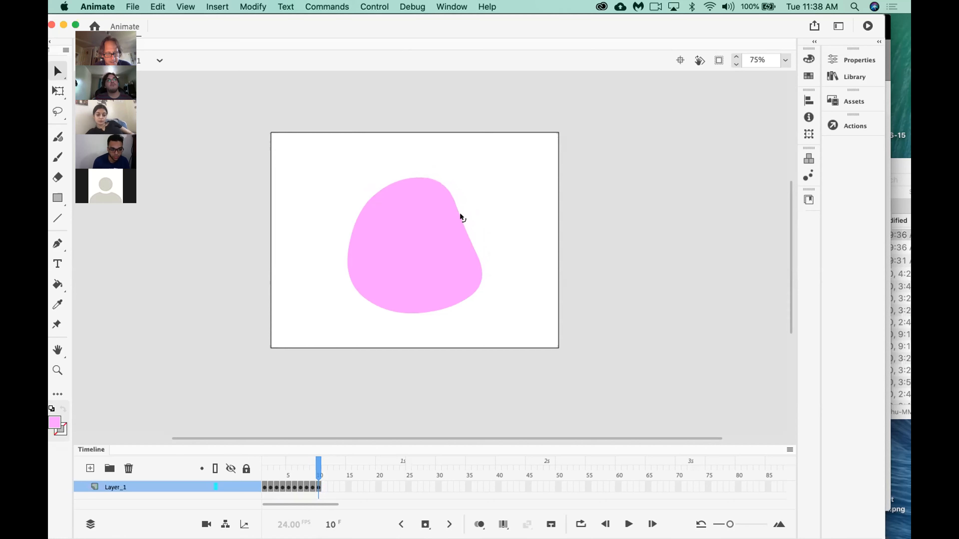
pyautogui.moveTo(454, 213); pyautogui.dragTo(461, 214)
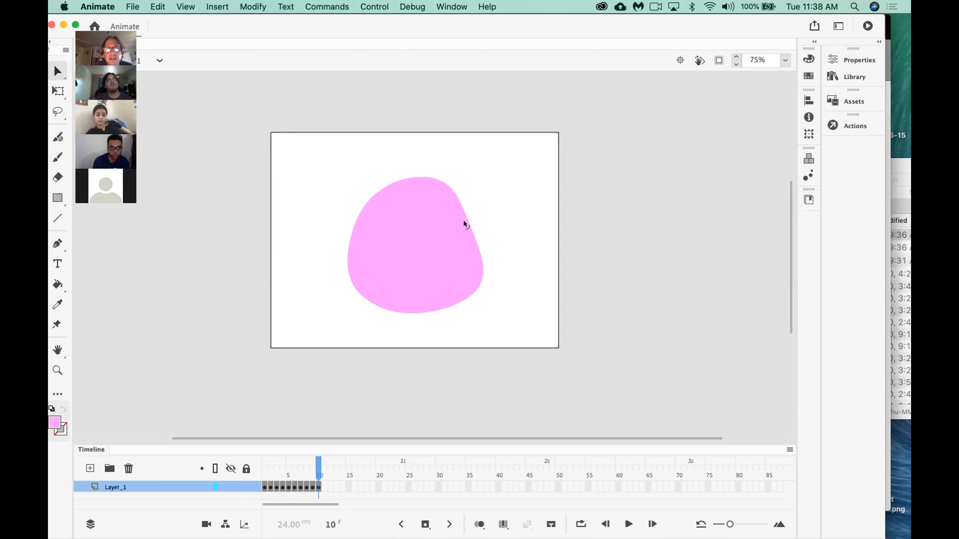
pyautogui.rightClick(464, 221)
pyautogui.click(464, 215)
pyautogui.click(480, 203)
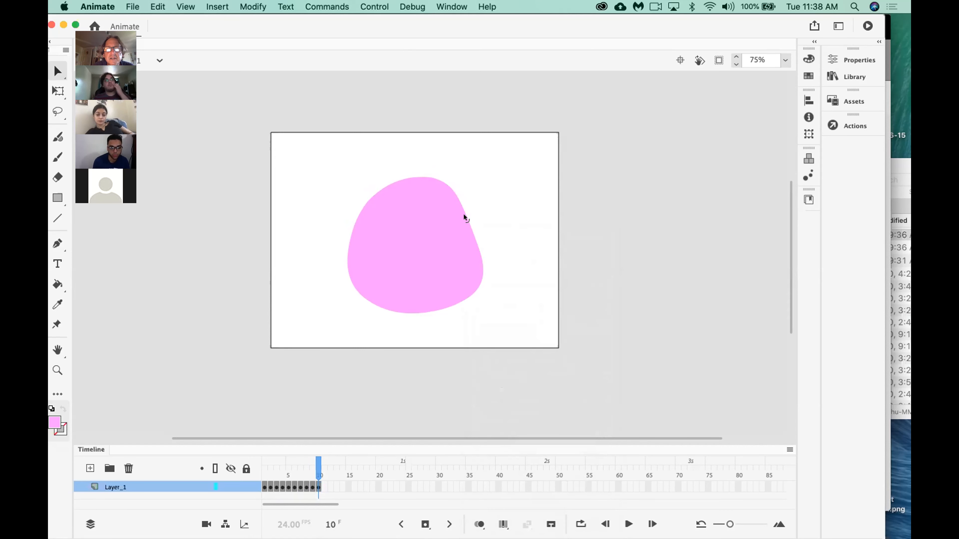
pyautogui.press('super+z')
# Reshape the blob in frame 10, flattening its top, denting its upper-right edge and lowering its lower-right and lower-left corners.
pyautogui.moveTo(433, 174); pyautogui.dragTo(443, 183)
pyautogui.moveTo(475, 279); pyautogui.dragTo(473, 282)
pyautogui.moveTo(346, 277); pyautogui.dragTo(346, 279)
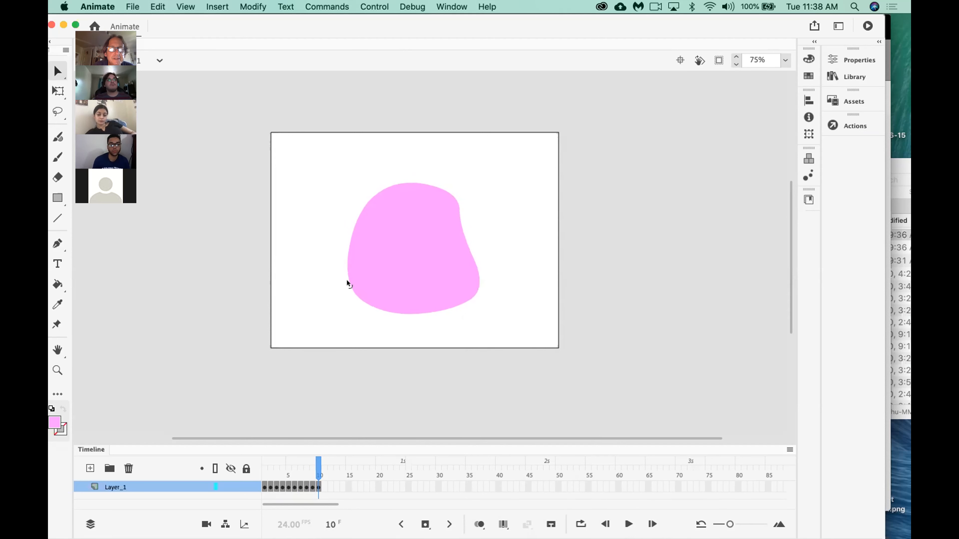
pyautogui.moveTo(376, 191); pyautogui.dragTo(376, 192)
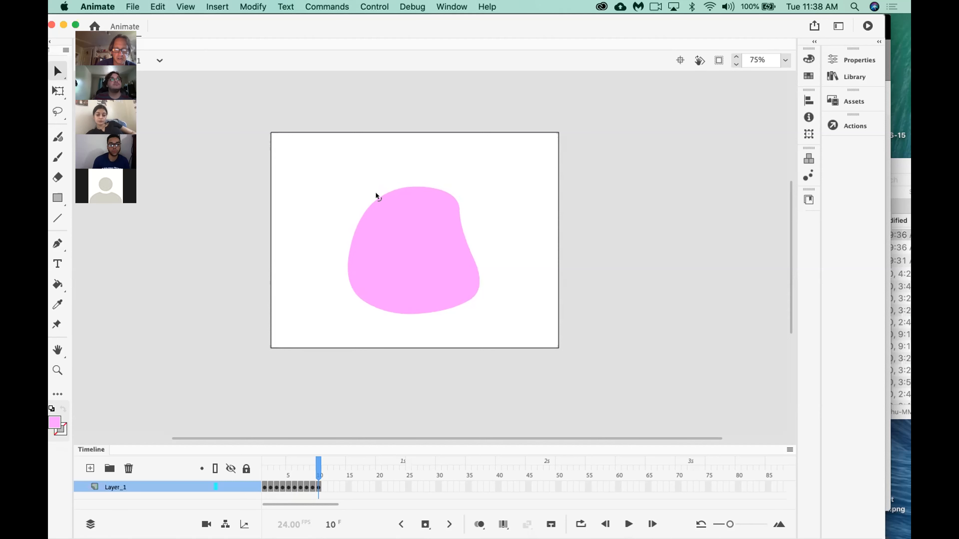
# Insert a keyframe at frame 11, form a notch in the blob's right edge, and lower its top and bottom corners.
pyautogui.press('F6')
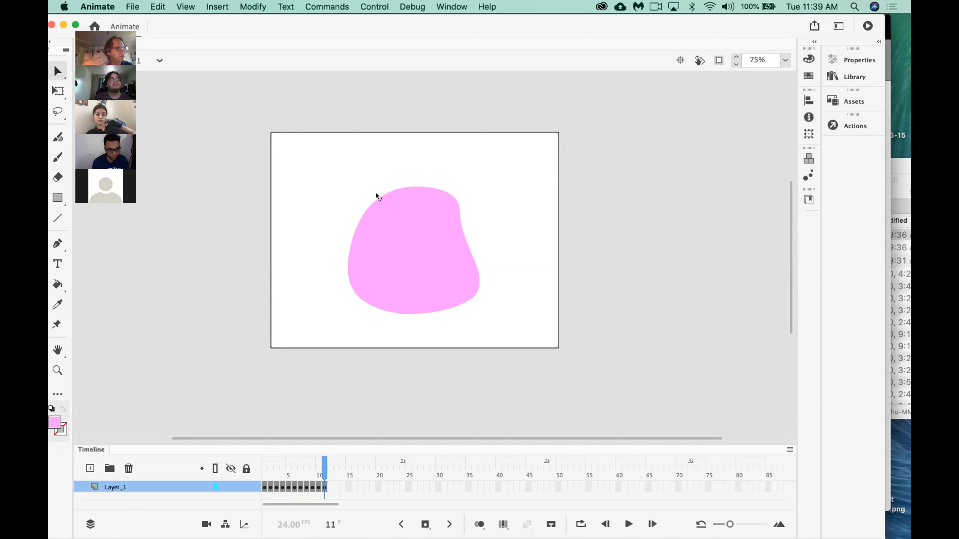
pyautogui.moveTo(460, 230); pyautogui.dragTo(462, 205)
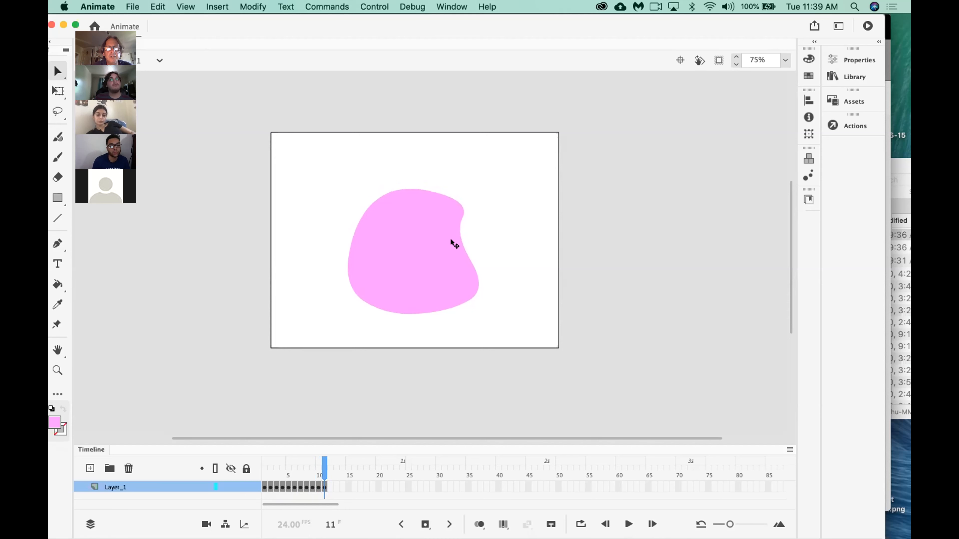
pyautogui.moveTo(385, 189); pyautogui.dragTo(384, 192)
pyautogui.moveTo(472, 280); pyautogui.dragTo(473, 288)
pyautogui.moveTo(346, 279); pyautogui.dragTo(345, 286)
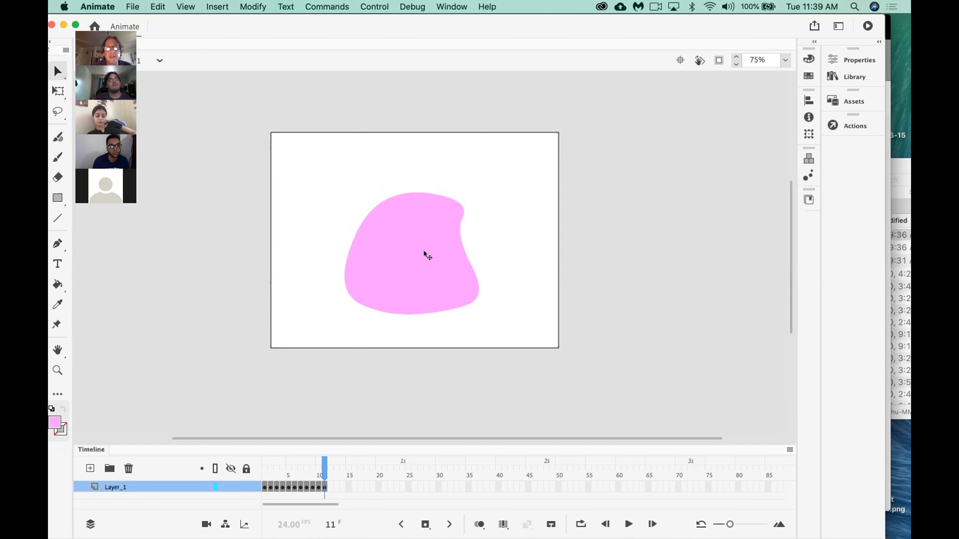
pyautogui.moveTo(454, 223); pyautogui.dragTo(453, 224)
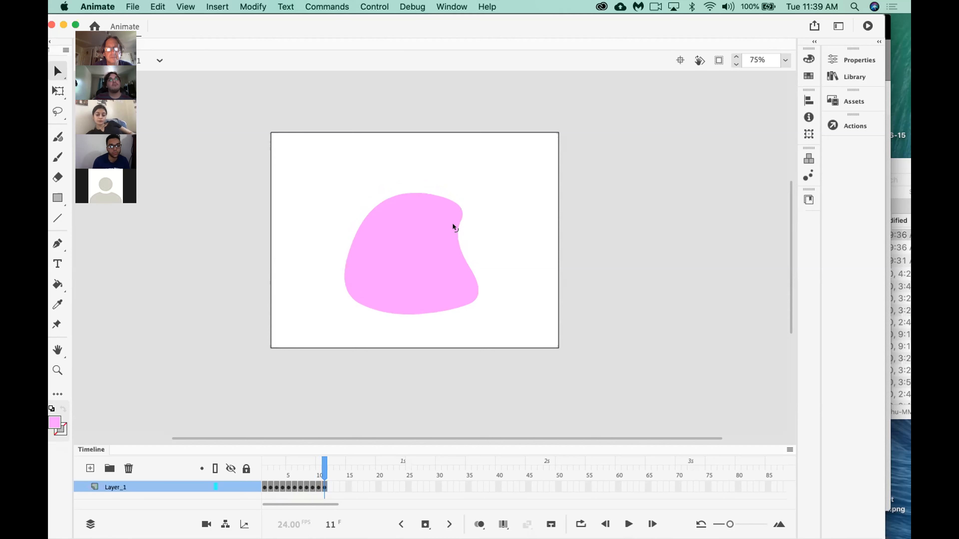
# Insert a keyframe at frame 12, deepen the notch in the blob's right edge and lower its top slightly.
pyautogui.press('F6')
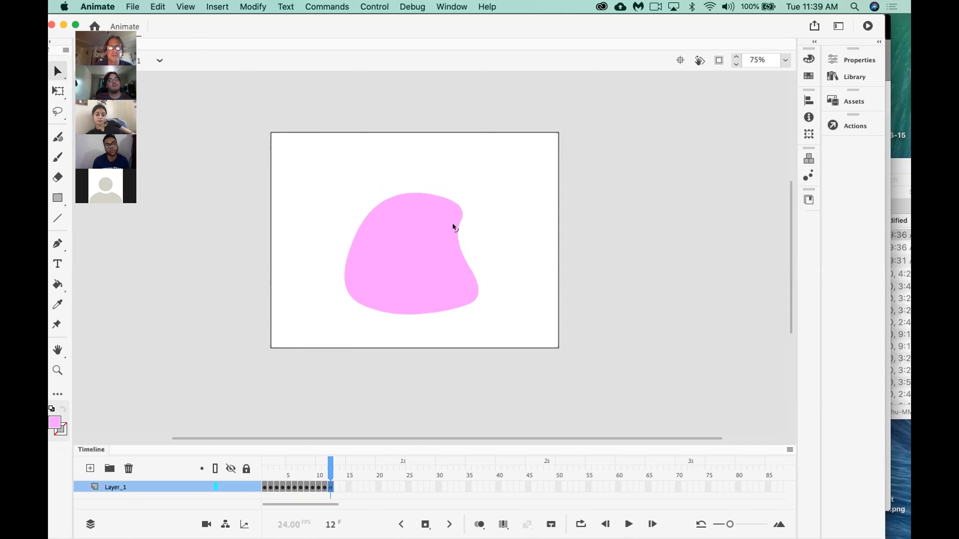
pyautogui.moveTo(453, 224); pyautogui.dragTo(453, 211)
pyautogui.moveTo(387, 196); pyautogui.dragTo(386, 198)
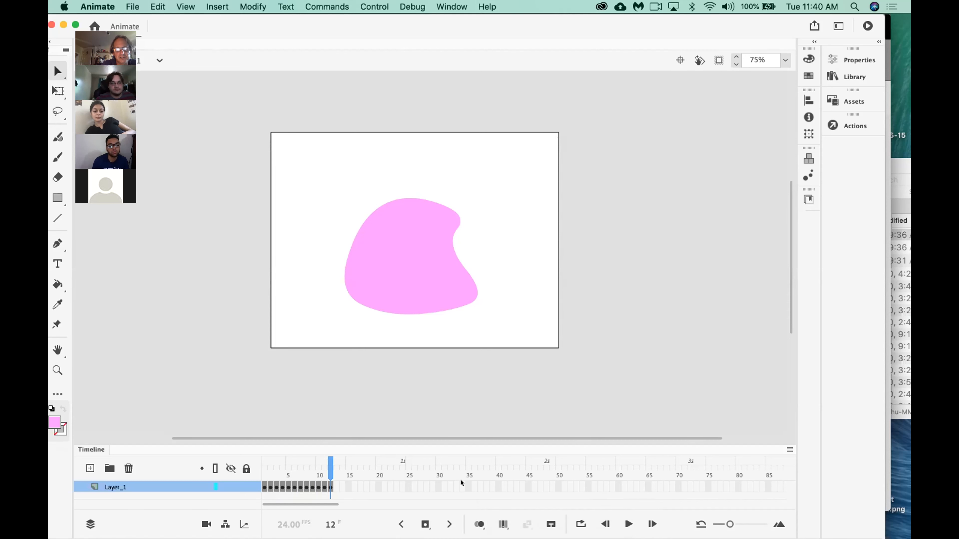
# Turn on onion skinning and insert a keyframe at frame 13 of Layer_1.
pyautogui.click(475, 521)
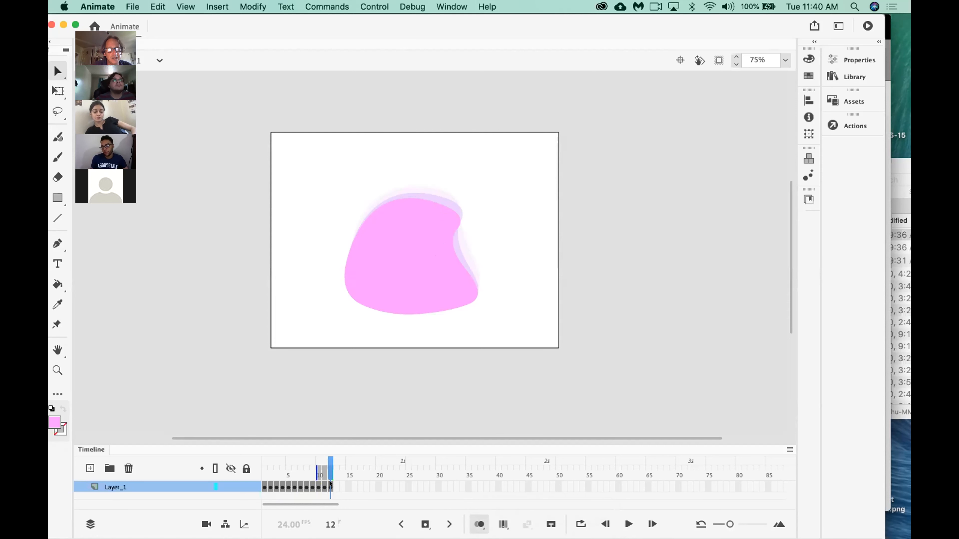
pyautogui.click(336, 459)
pyautogui.press('F6')
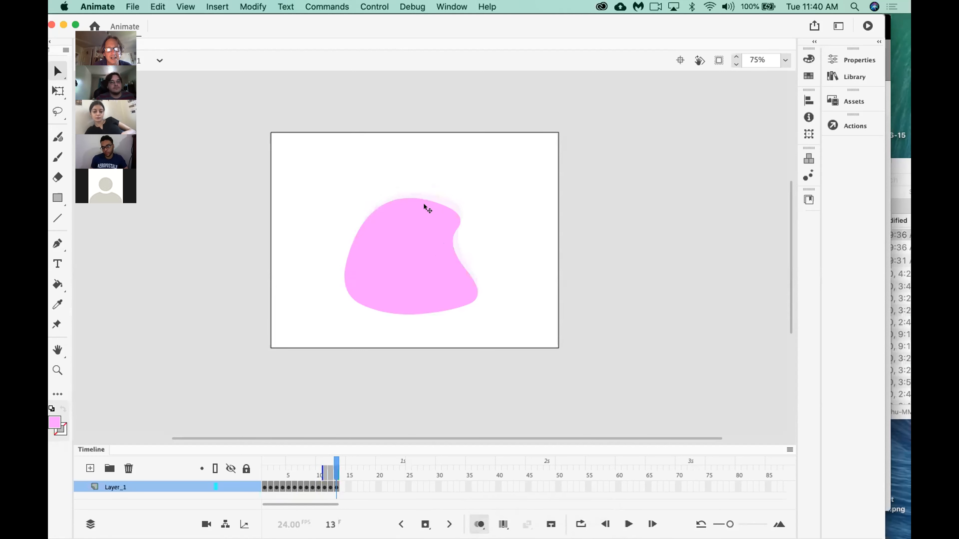
# Shift the blob in frame 13 aside and back, deselect it, and pull the notch in its right edge further inward.
pyautogui.click(443, 241)
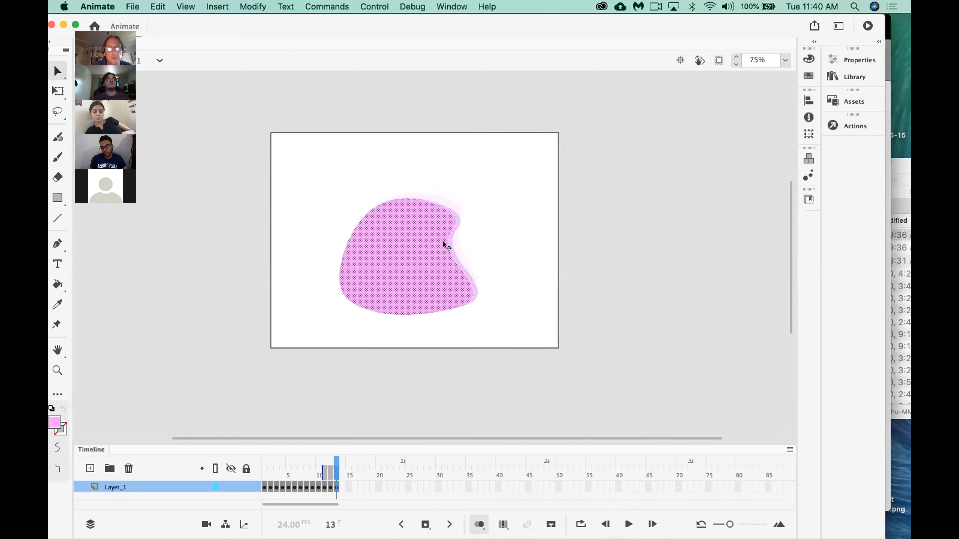
pyautogui.hotkey('shift', 'Right')
pyautogui.click(470, 240)
pyautogui.moveTo(451, 241); pyautogui.dragTo(445, 243)
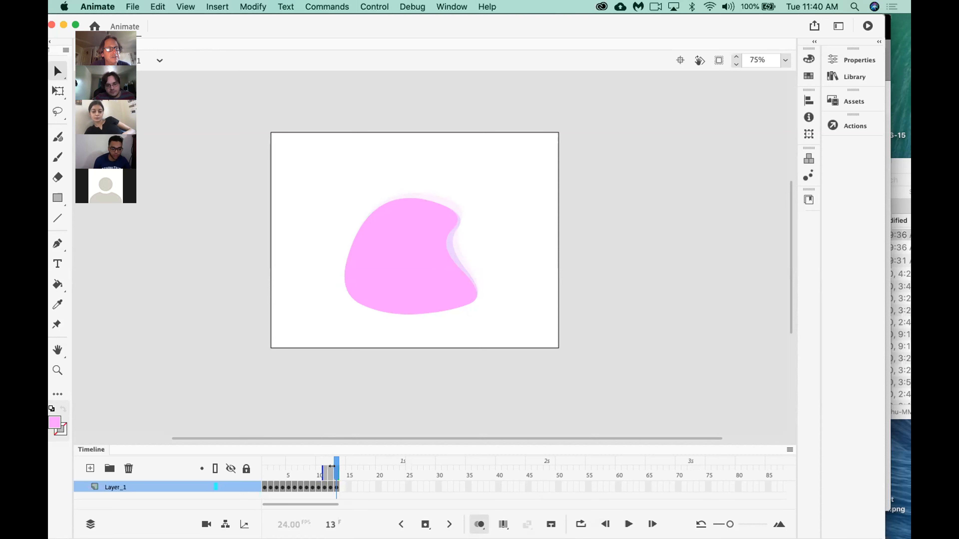
# Extend the onion skin range back to about frame 7 and examine the earlier shapes at 150% zoom.
pyautogui.moveTo(332, 466); pyautogui.dragTo(292, 466)
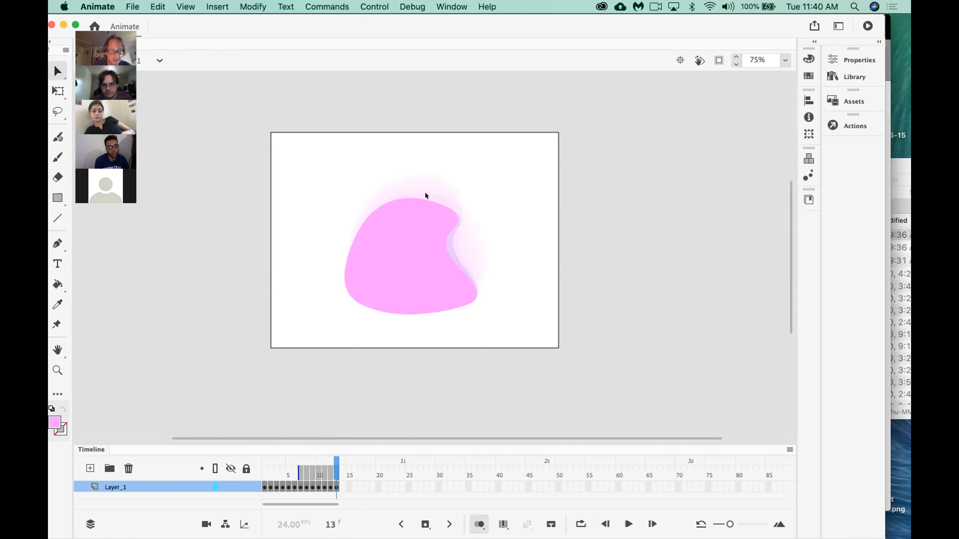
pyautogui.press('super+equal')
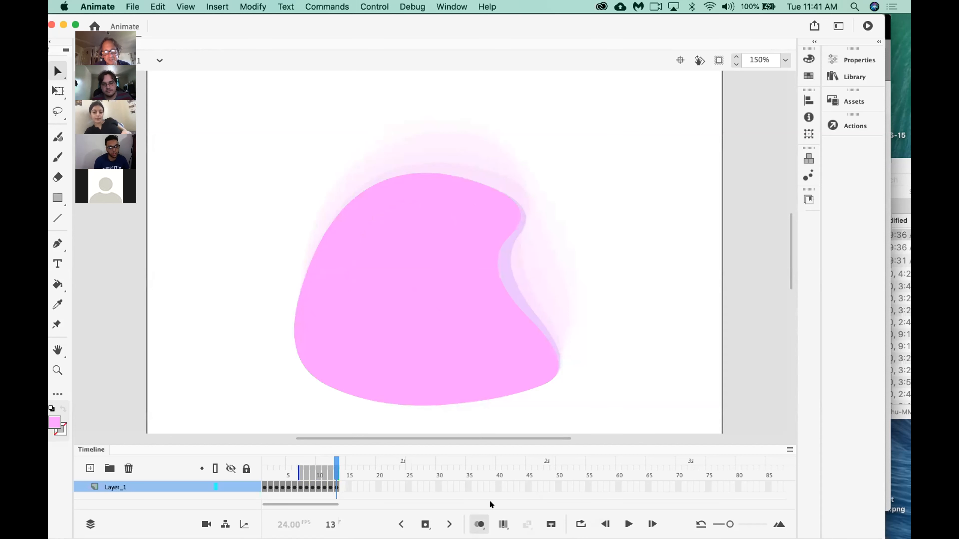
# Turn off onion skinning and deepen the notch in the blob's right edge in frame 13.
pyautogui.click(478, 523)
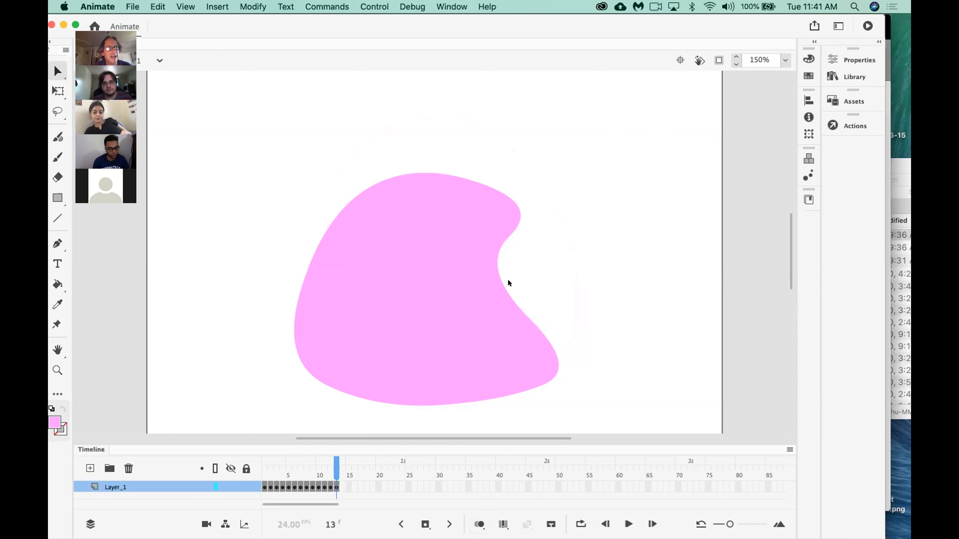
pyautogui.moveTo(491, 261); pyautogui.dragTo(489, 268)
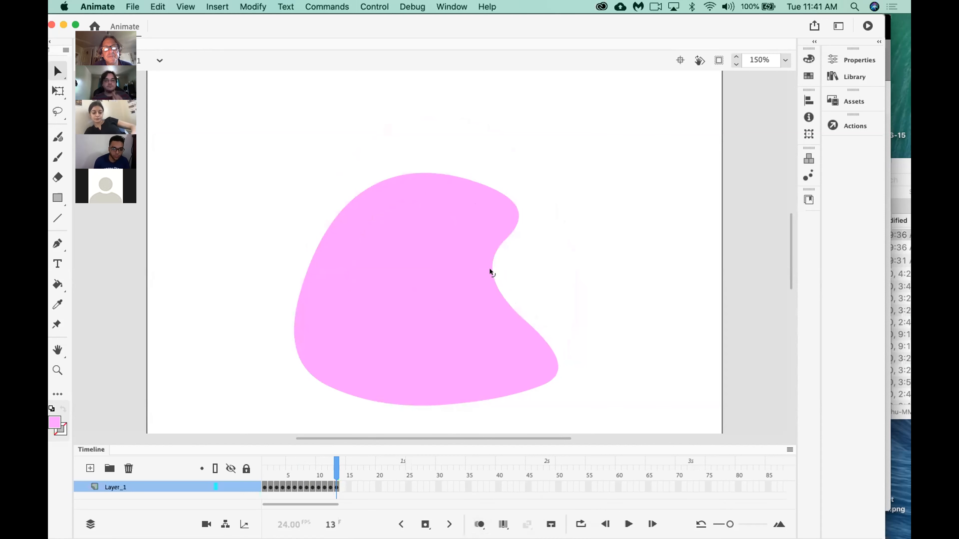
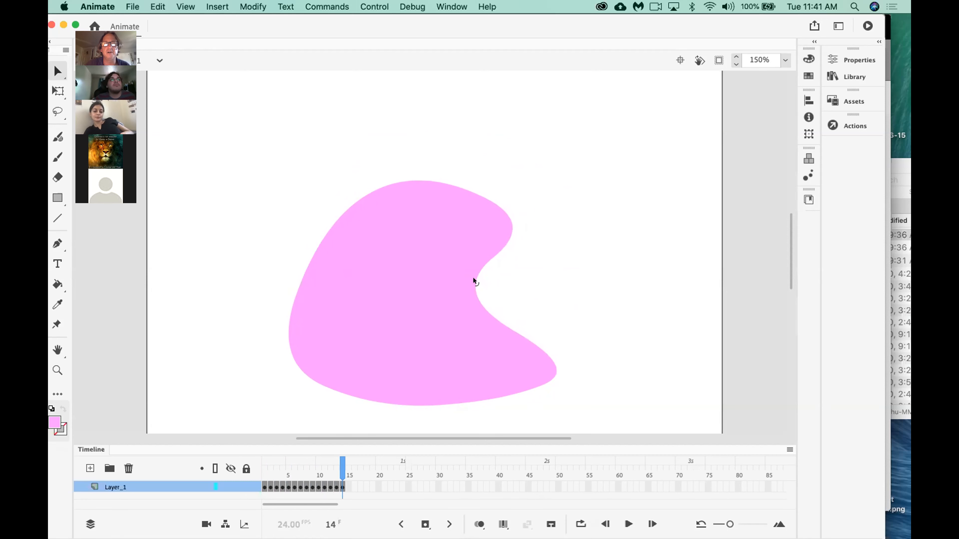
# Pull the blob's upper lobe and top edge slightly downward in frame 14.
pyautogui.moveTo(509, 220); pyautogui.dragTo(510, 222)
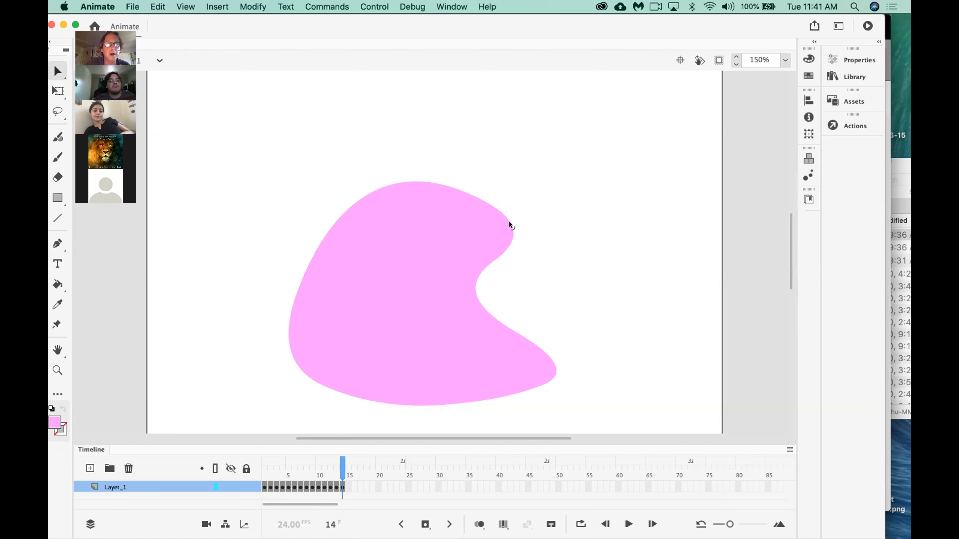
pyautogui.moveTo(393, 183); pyautogui.dragTo(394, 189)
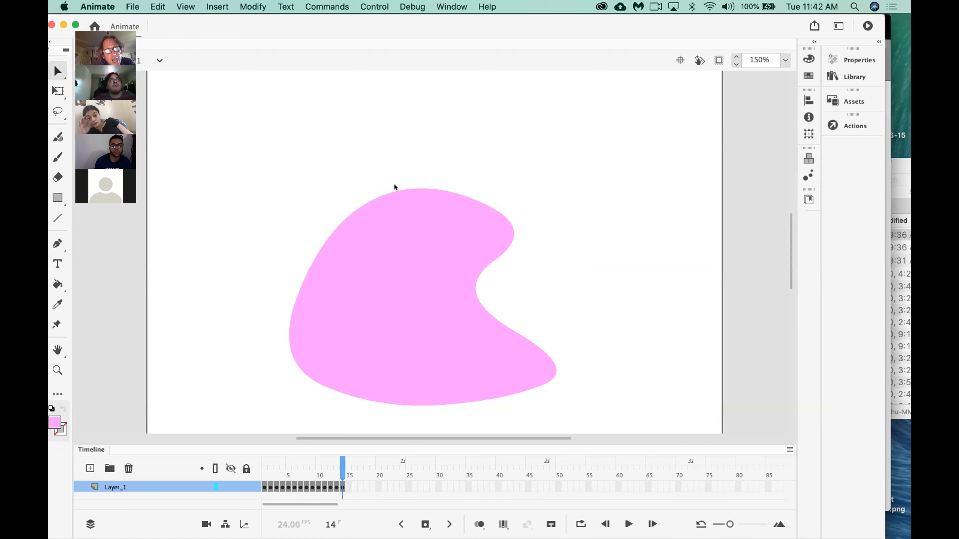
pyautogui.click(328, 469)
pyautogui.moveTo(328, 468); pyautogui.dragTo(339, 463)
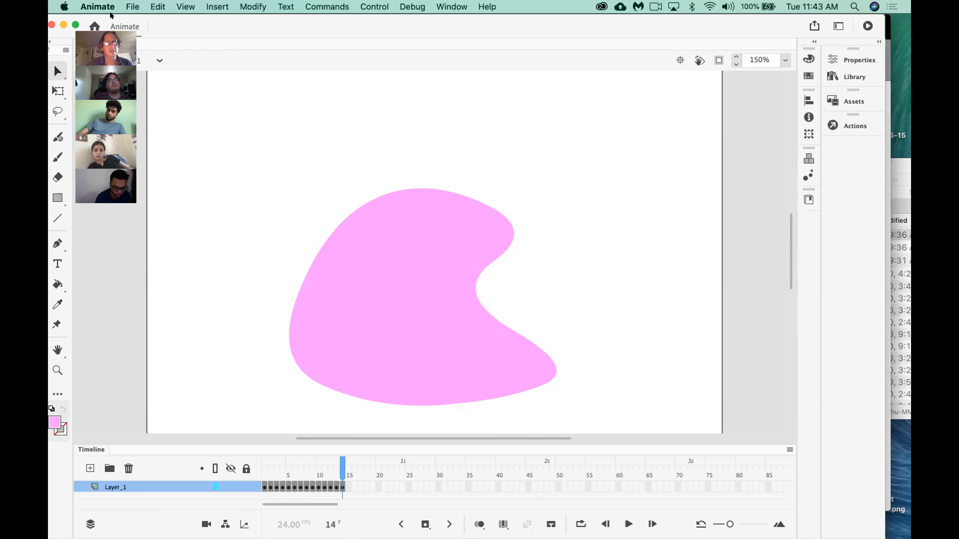
# Insert a keyframe at frame 15 of Layer_1.
pyautogui.click(346, 482)
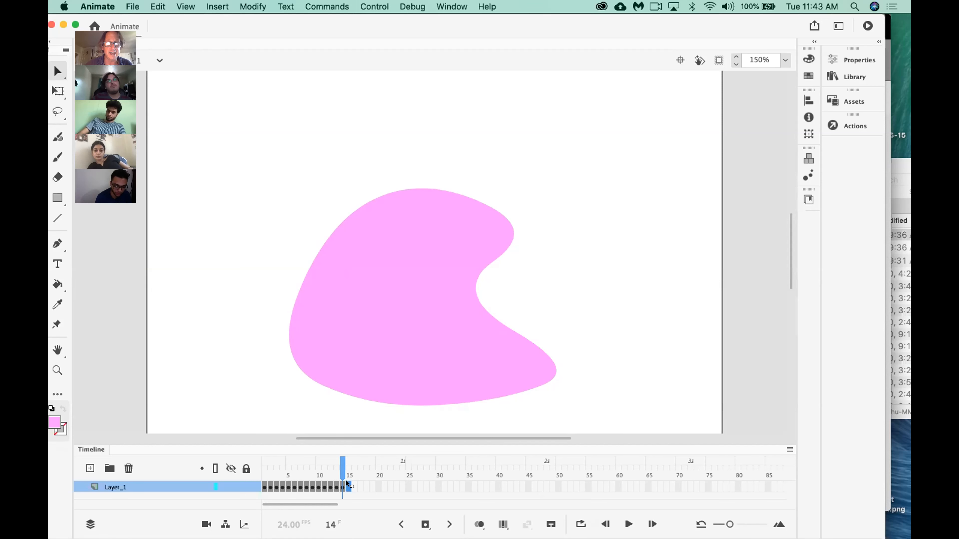
pyautogui.rightClick(340, 482)
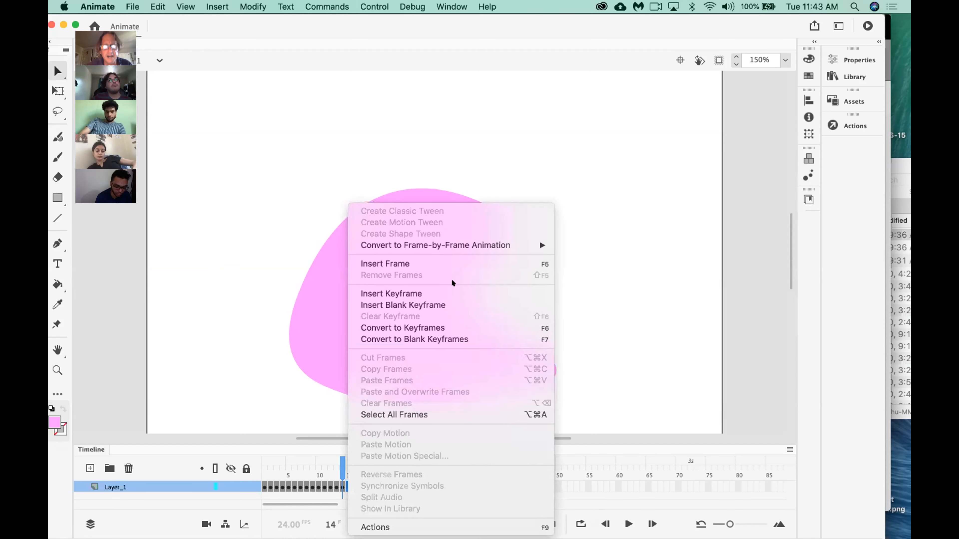
pyautogui.click(395, 291)
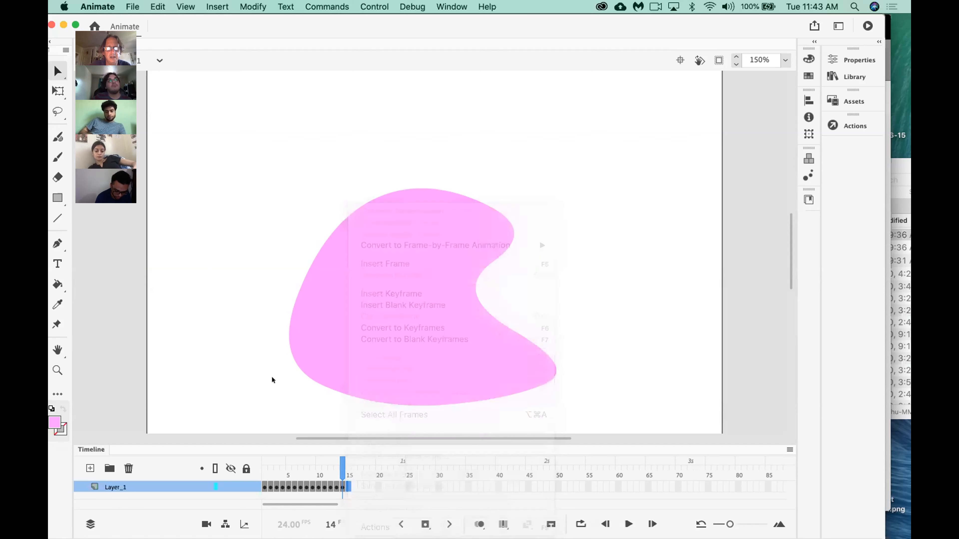
pyautogui.click(337, 486)
pyautogui.press('F6')
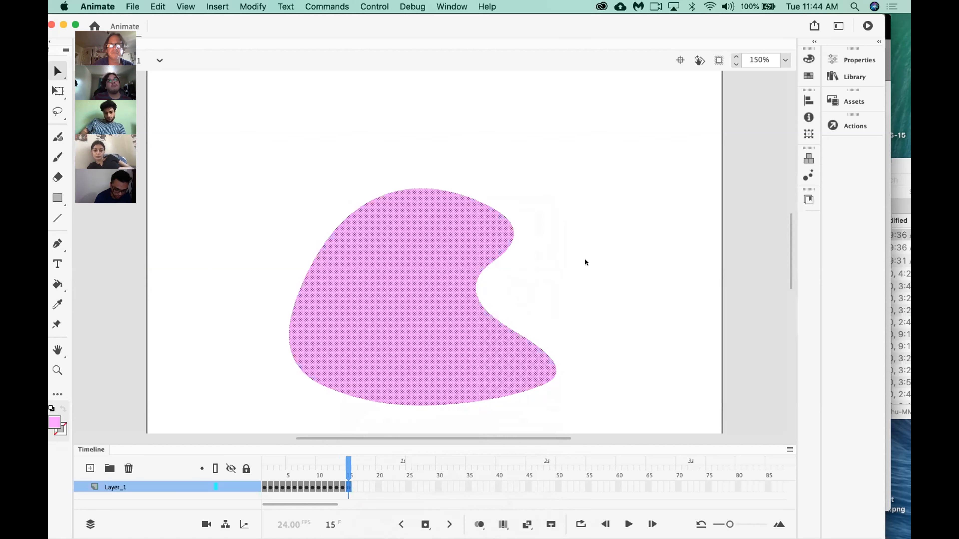
# Deepen the notch in the blob's right edge and lower its upper lobe and top edge in frame 15.
pyautogui.click(585, 259)
pyautogui.moveTo(472, 279); pyautogui.dragTo(462, 280)
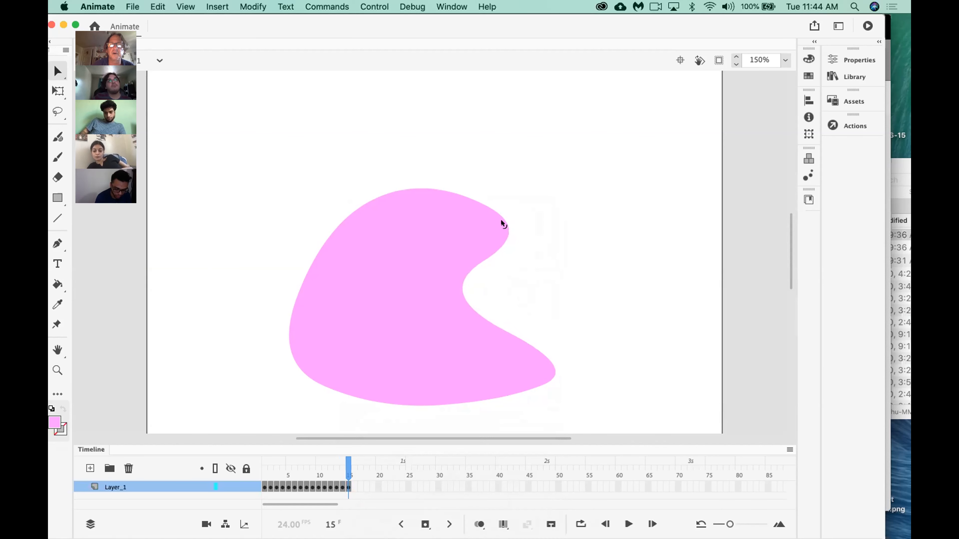
pyautogui.moveTo(501, 223); pyautogui.dragTo(502, 231)
pyautogui.moveTo(383, 191); pyautogui.dragTo(384, 204)
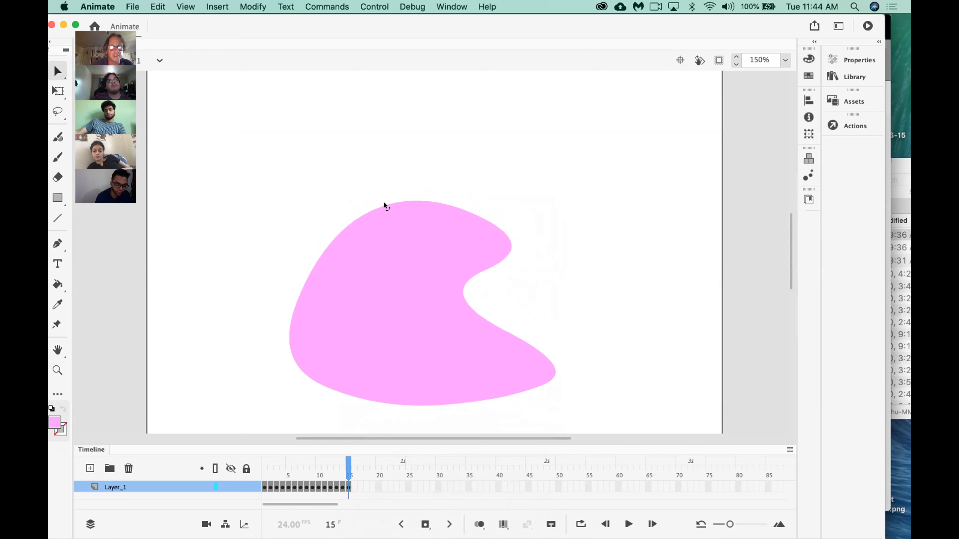
# Insert a keyframe at frame 16 and bend the blob's upper lobe and top edge further down.
pyautogui.click(349, 485)
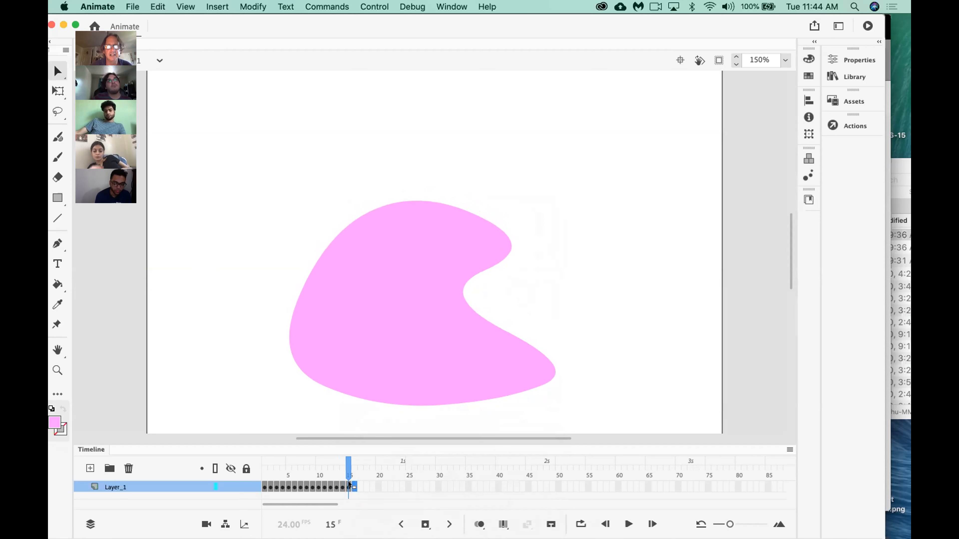
pyautogui.rightClick(349, 485)
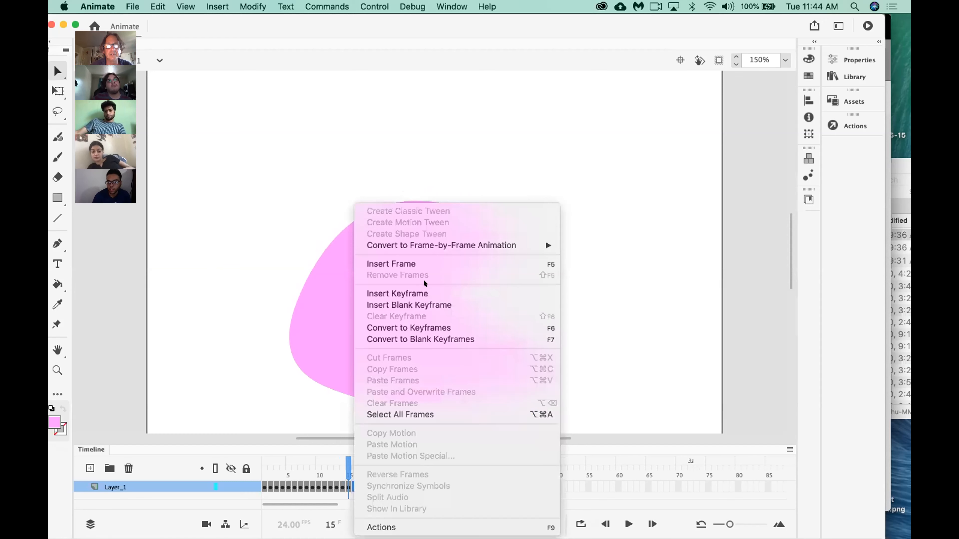
pyautogui.click(415, 293)
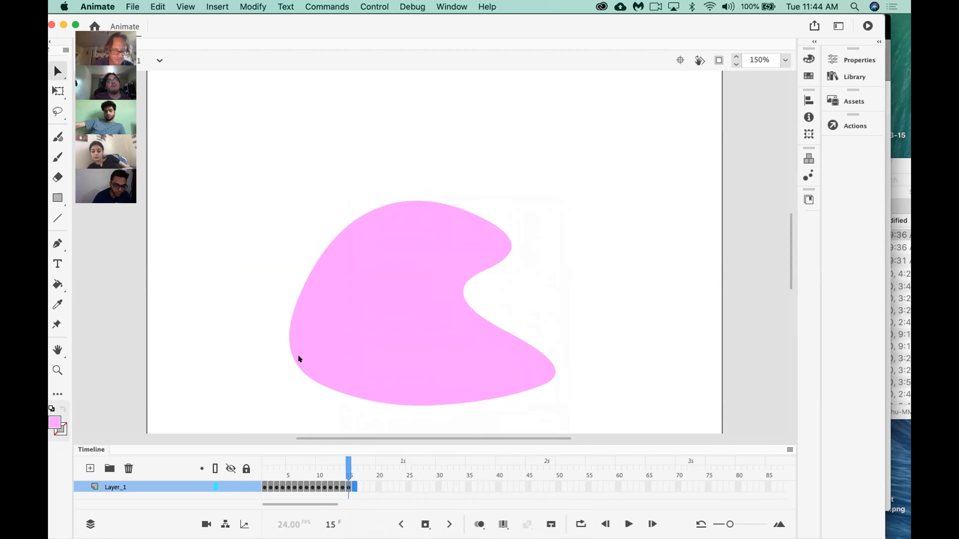
pyautogui.click(298, 356)
pyautogui.click(491, 269)
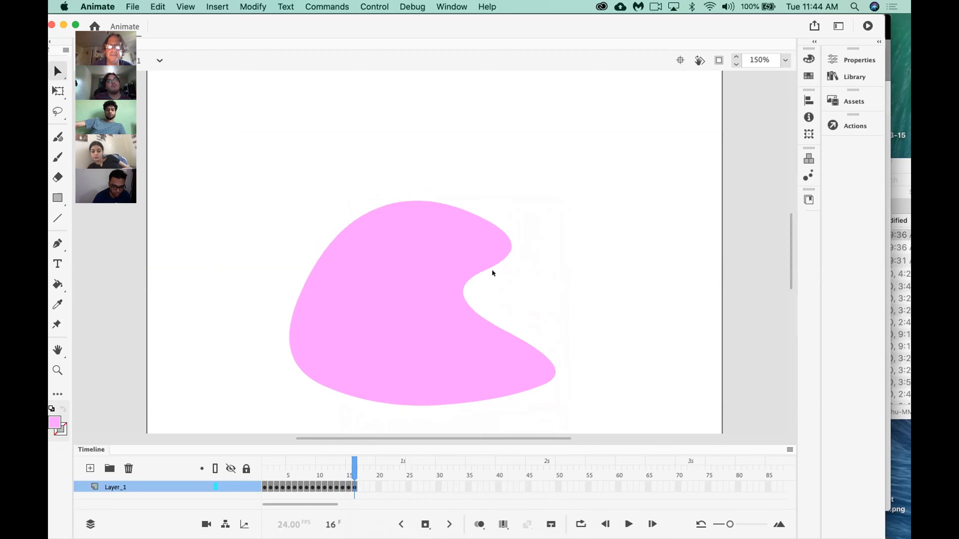
pyautogui.moveTo(508, 242); pyautogui.dragTo(503, 261)
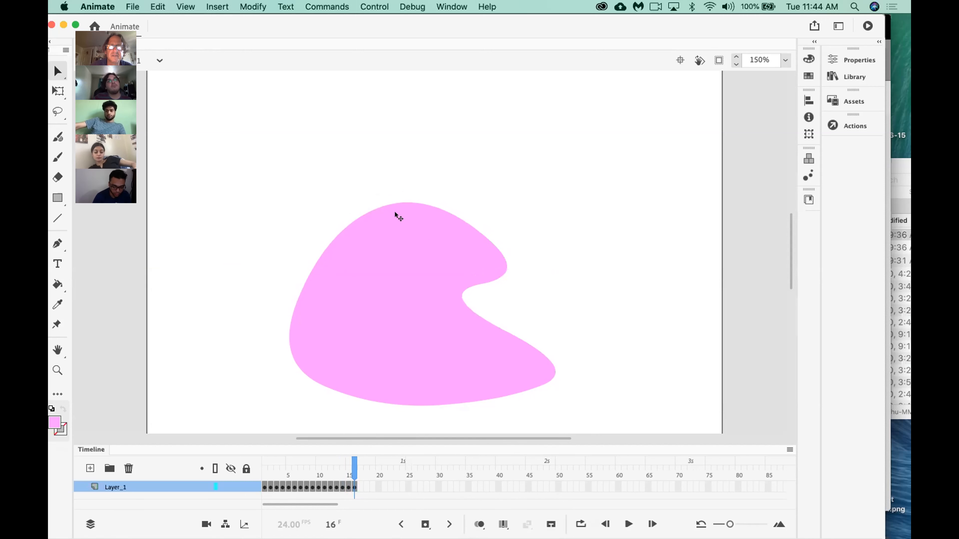
pyautogui.moveTo(384, 206); pyautogui.dragTo(384, 214)
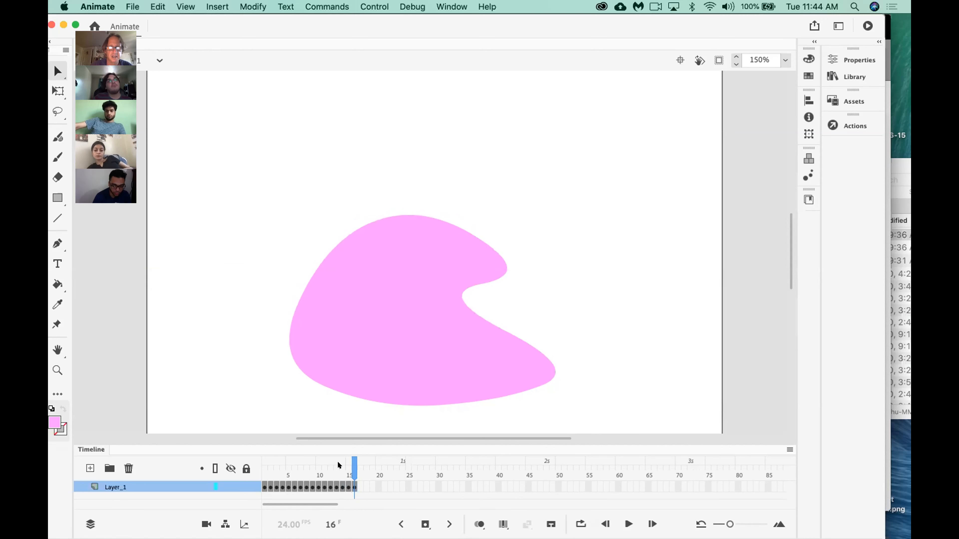
# Insert a keyframe at frame 17, pull the lobe tip down and inward, lower the top edge, and deselect the blob.
pyautogui.press('F6')
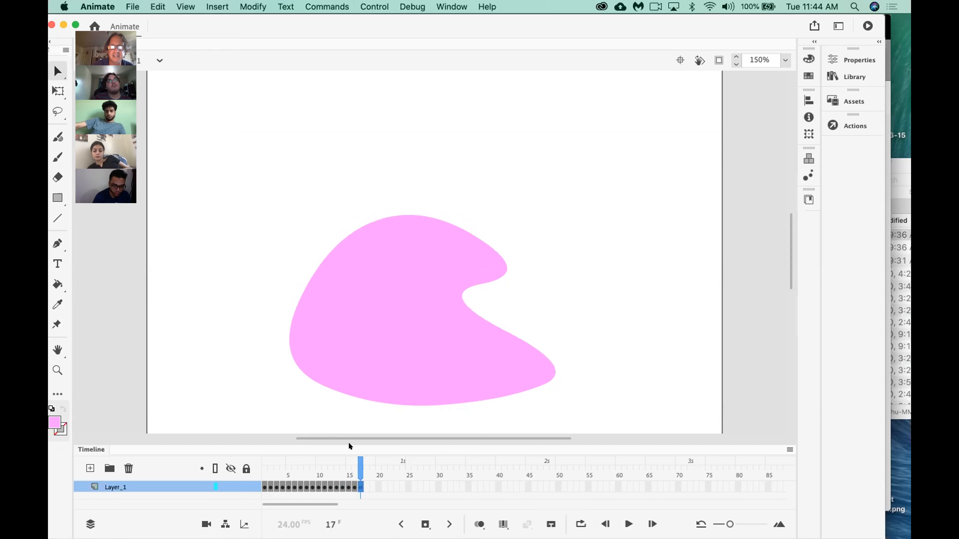
pyautogui.moveTo(501, 268); pyautogui.dragTo(491, 276)
pyautogui.moveTo(382, 211); pyautogui.dragTo(383, 230)
pyautogui.click(383, 230)
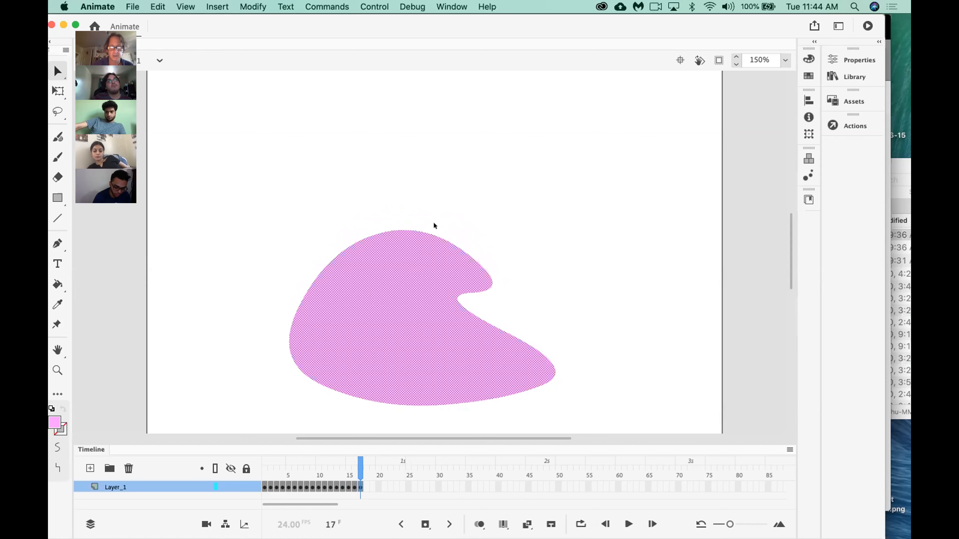
pyautogui.click(577, 245)
# Insert a keyframe at frame 18 and push the blob's upper-left edge, top edge and lobe tip inward to narrow the notch.
pyautogui.press('F6')
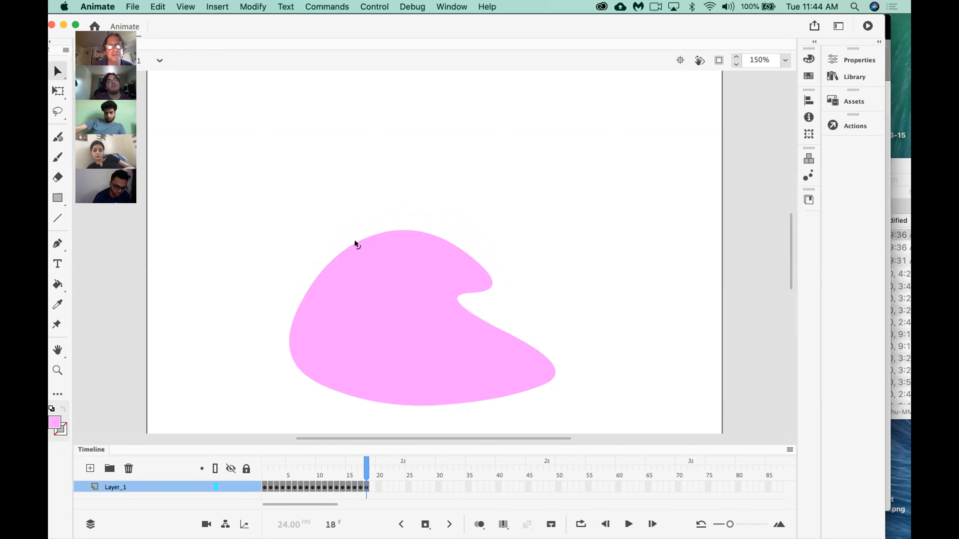
pyautogui.moveTo(337, 250); pyautogui.dragTo(338, 258)
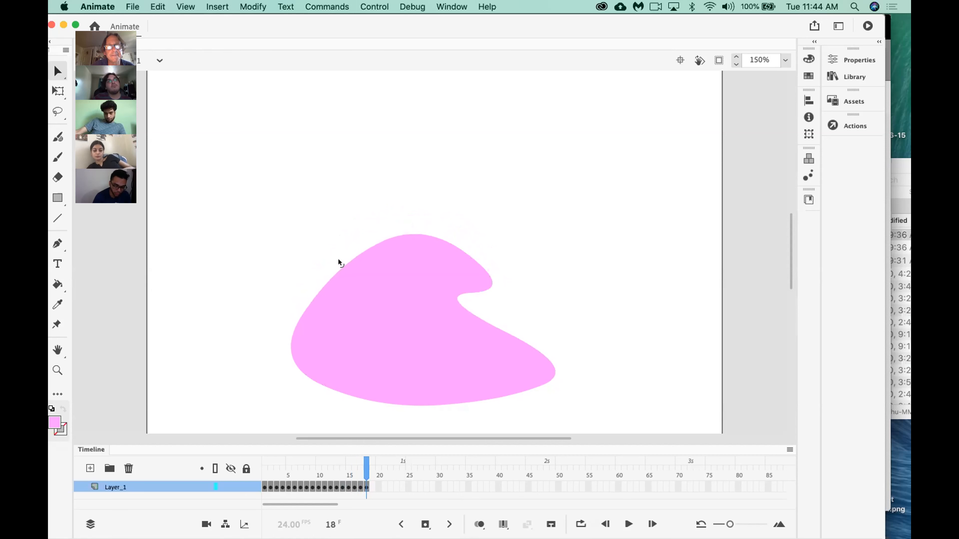
pyautogui.moveTo(406, 233); pyautogui.dragTo(405, 241)
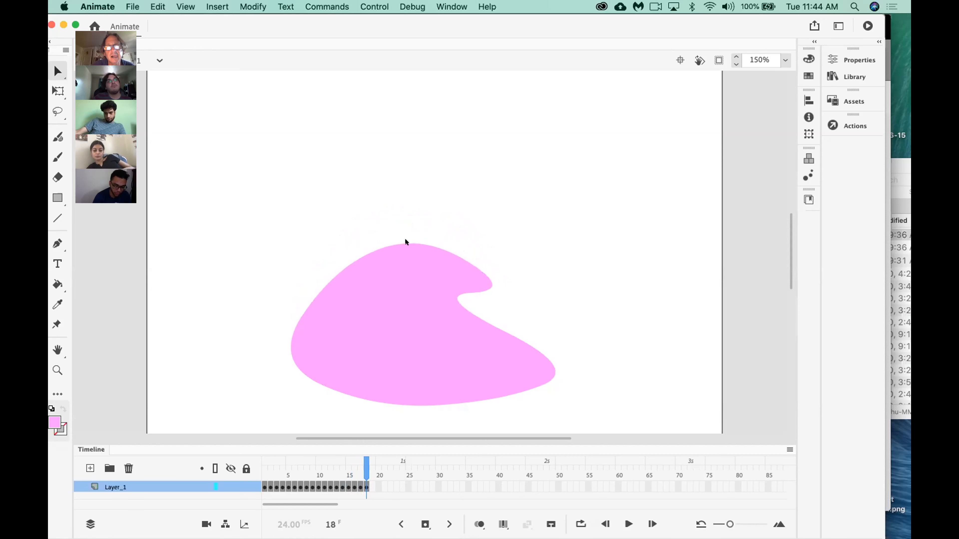
pyautogui.moveTo(490, 283); pyautogui.dragTo(482, 290)
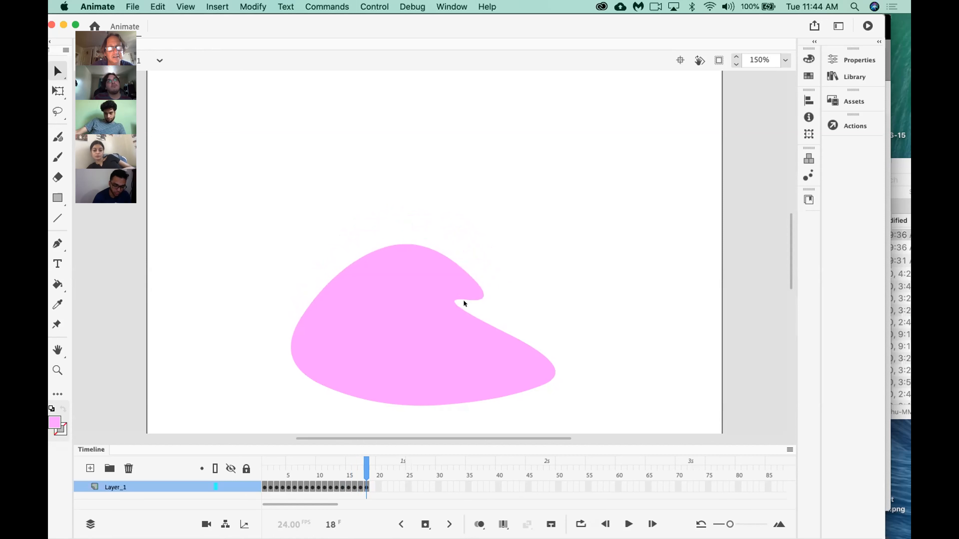
# Insert a keyframe at frame 19, lower the lobe tip, top and upper-left edge, and bulge the blob's left end outward.
pyautogui.click(375, 492)
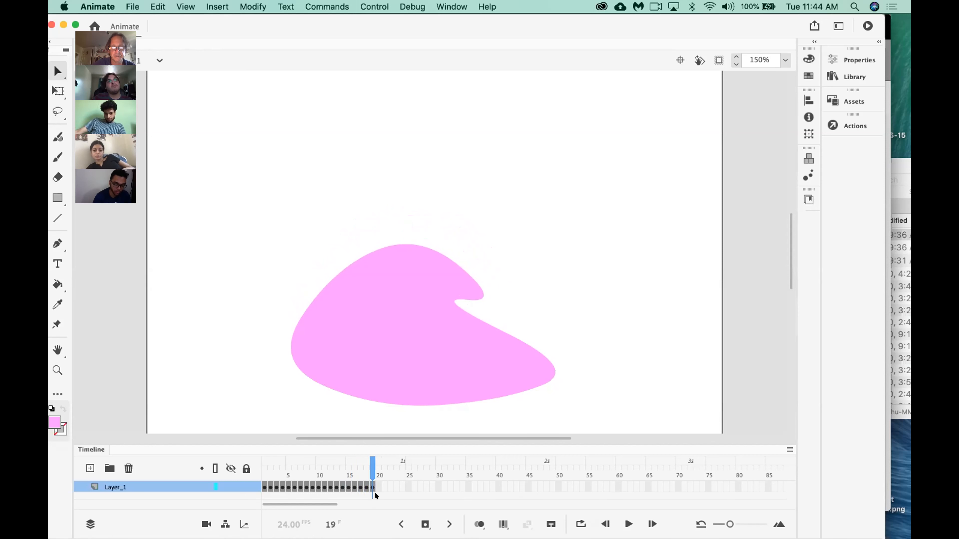
pyautogui.press('F6')
pyautogui.moveTo(472, 291); pyautogui.dragTo(473, 298)
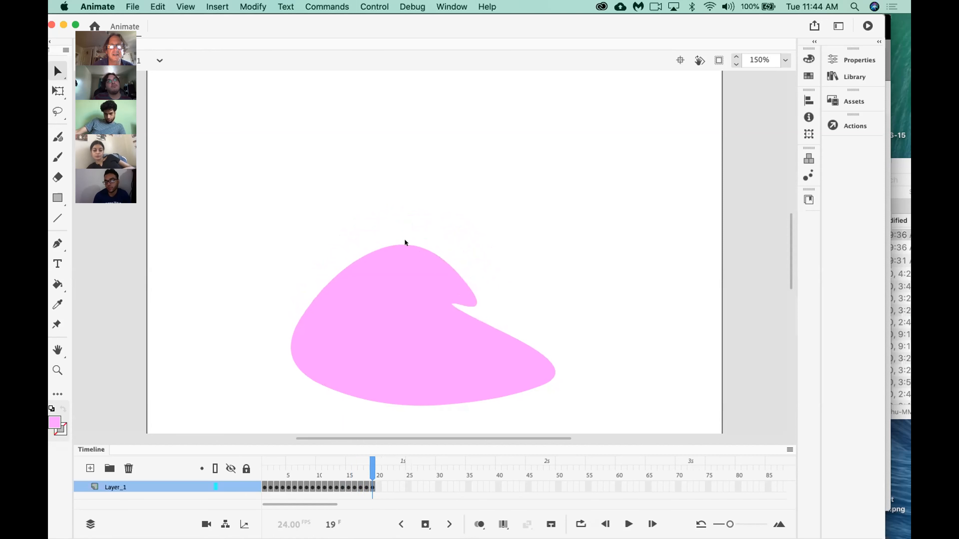
pyautogui.moveTo(404, 242); pyautogui.dragTo(404, 251)
pyautogui.moveTo(288, 346); pyautogui.dragTo(271, 353)
pyautogui.moveTo(309, 290); pyautogui.dragTo(316, 300)
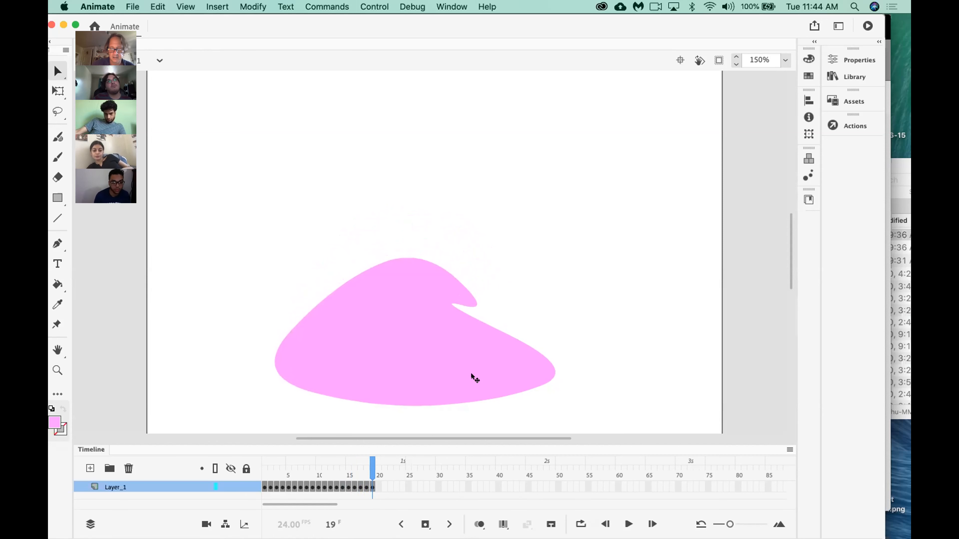
# Insert a keyframe at frame 20, push the lobe tip down toward the notch, and flatten the blob's top and side slopes.
pyautogui.press('F6')
pyautogui.moveTo(472, 298); pyautogui.dragTo(471, 300)
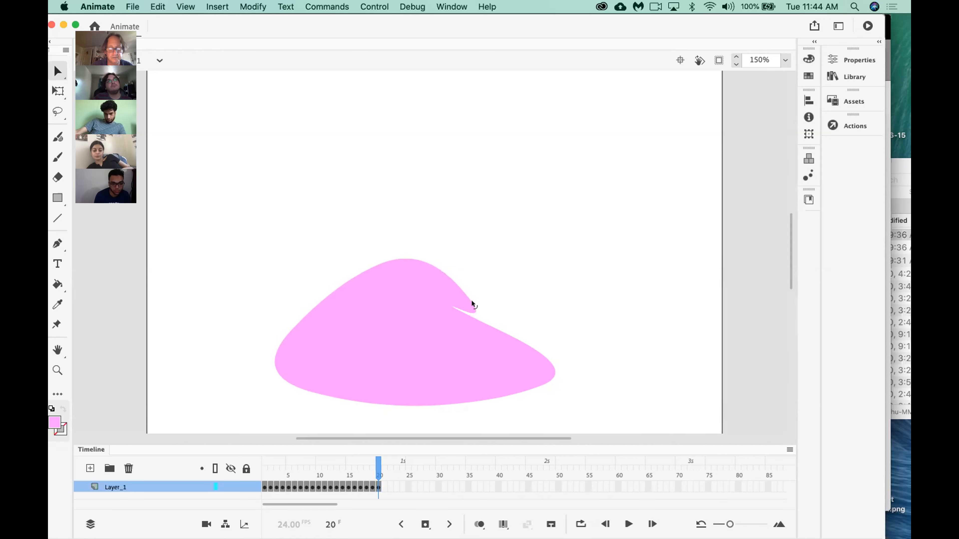
pyautogui.moveTo(404, 260); pyautogui.dragTo(403, 270)
pyautogui.moveTo(325, 306); pyautogui.dragTo(326, 308)
pyautogui.moveTo(499, 329); pyautogui.dragTo(499, 335)
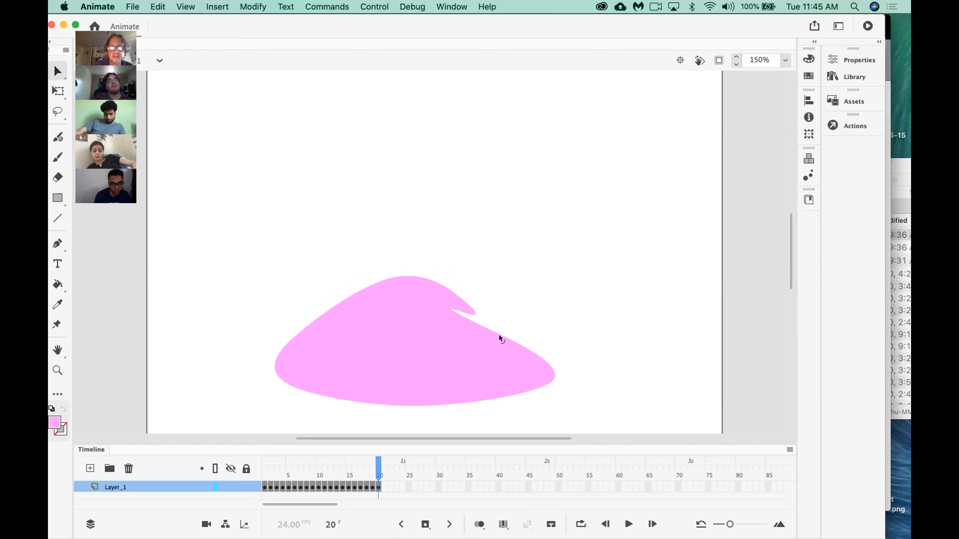
# Insert a keyframe at frame 21, push the lobe tip inward to eliminate the notch, and lower the blob's peak.
pyautogui.press('F6')
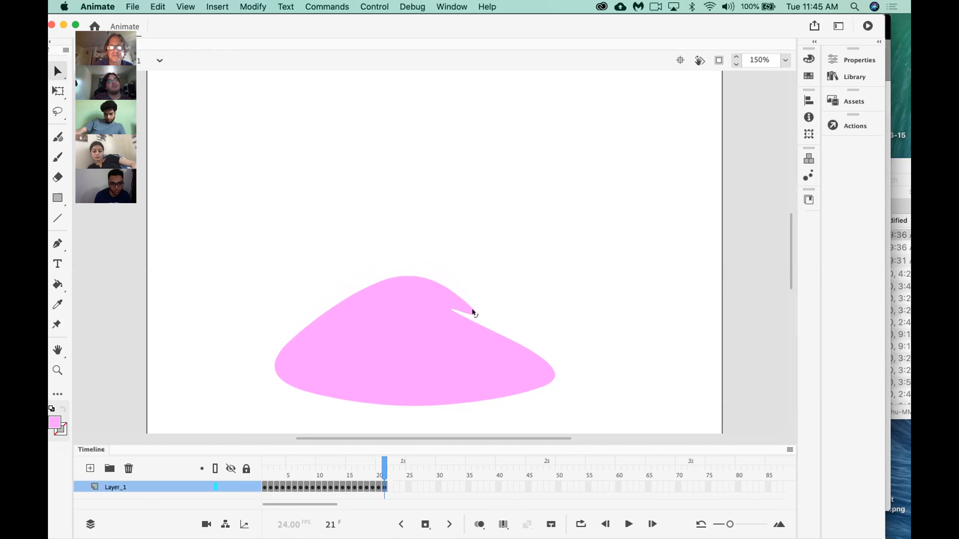
pyautogui.moveTo(472, 309); pyautogui.dragTo(442, 299)
pyautogui.moveTo(405, 269); pyautogui.dragTo(406, 278)
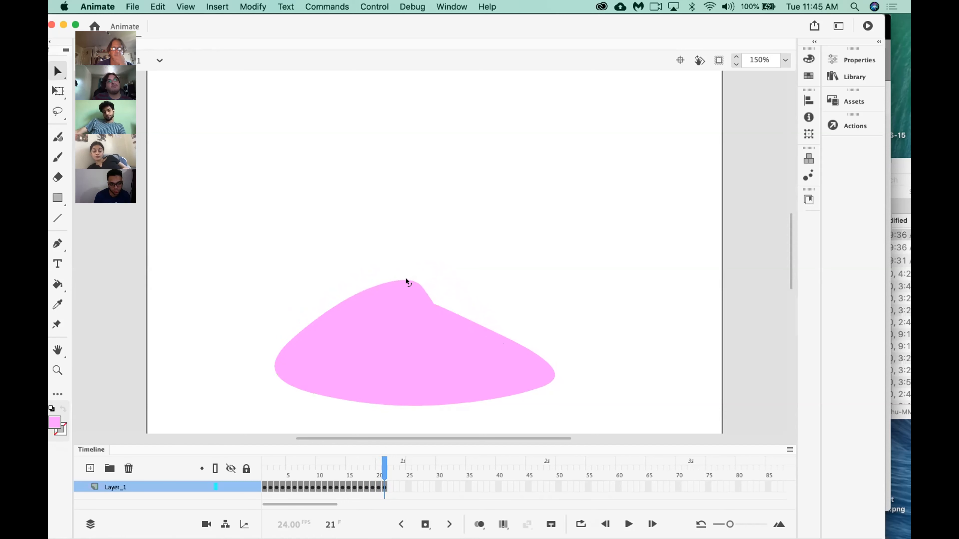
# Play the 21-frame blob animation several times to review the motion.
pyautogui.press('Return')
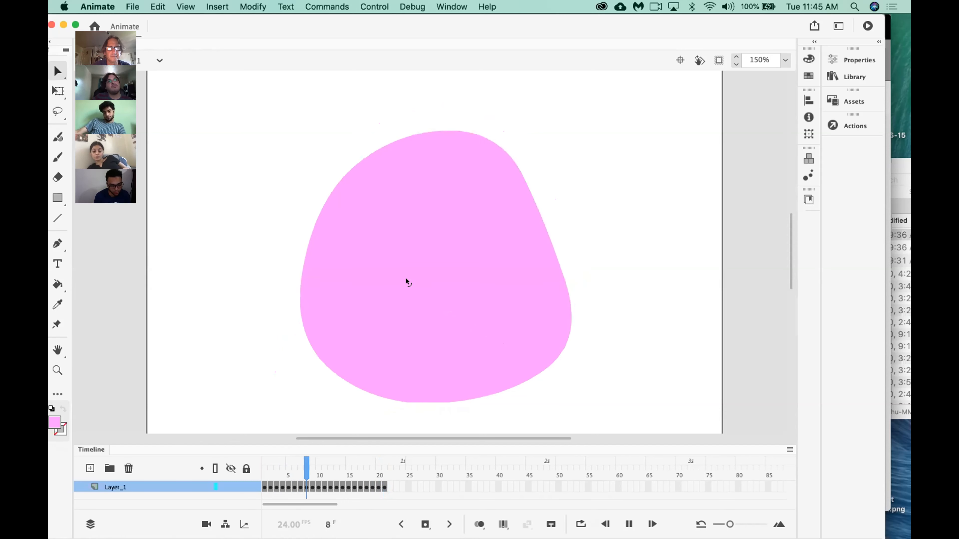
pyautogui.press('Return')
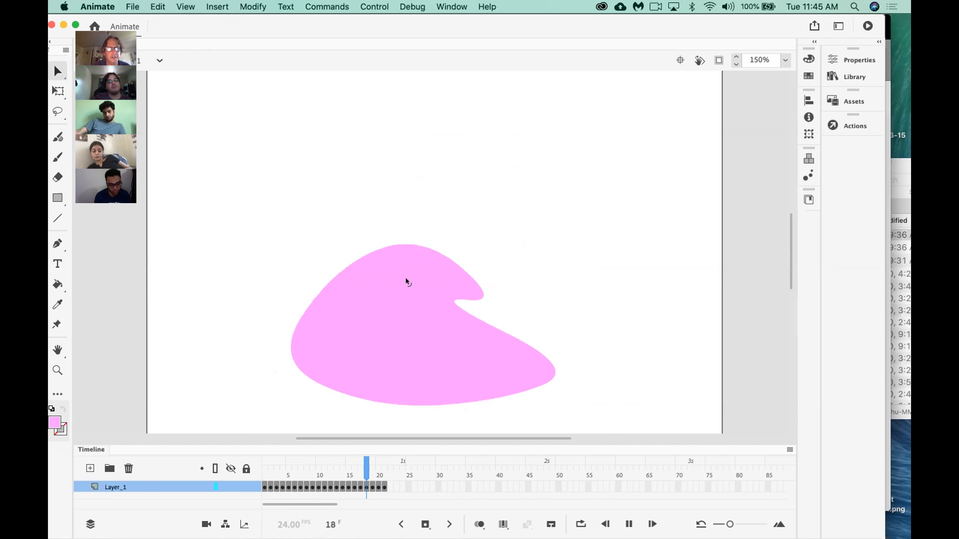
pyautogui.press('Return')
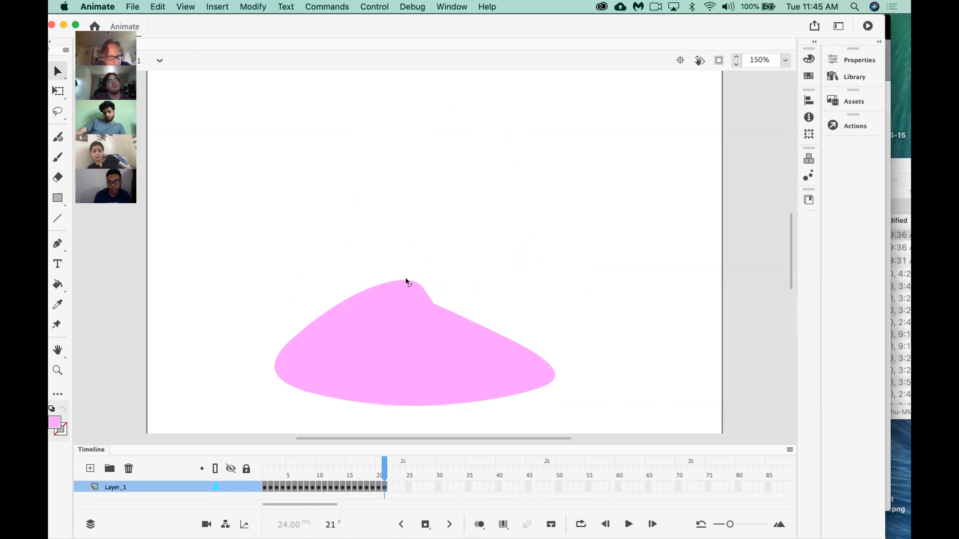
pyautogui.press('Return')
pyautogui.press('Return')
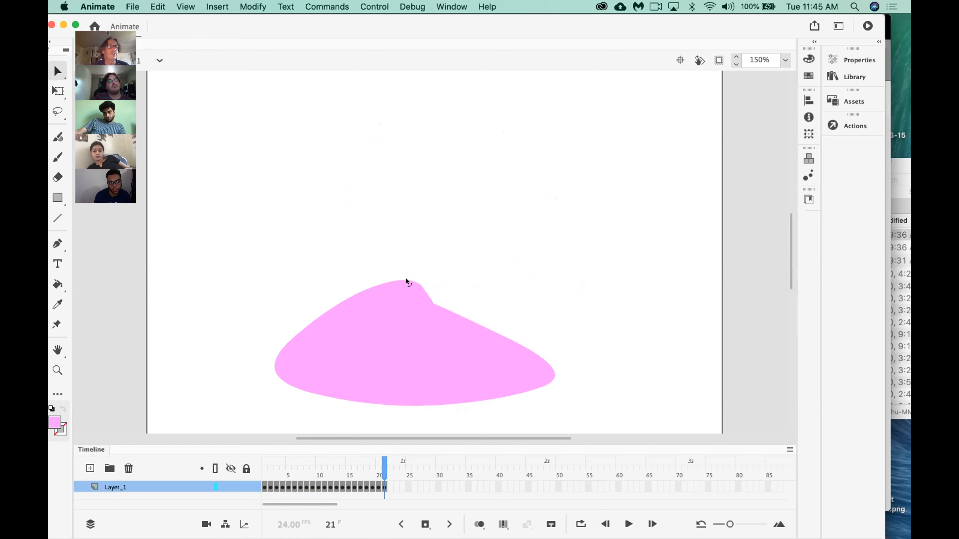
pyautogui.press('Return')
pyautogui.press('Return')
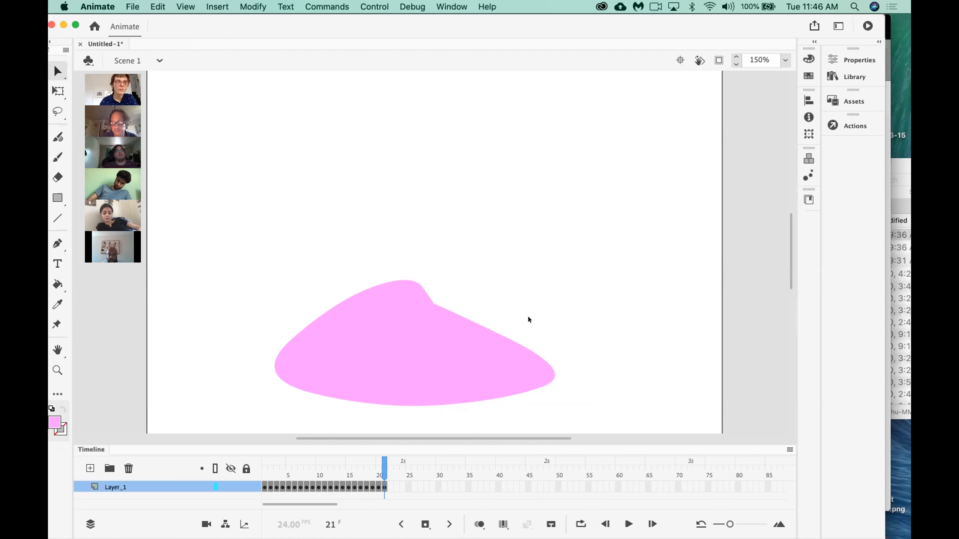
pyautogui.press('Return')
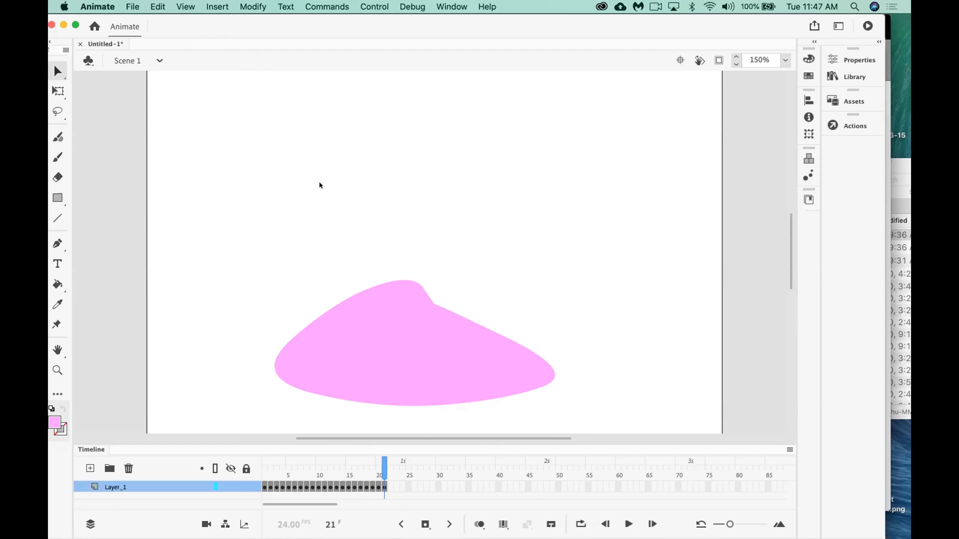
# Save the animation to the Desktop as an Animate document named framebyframe.fla.
pyautogui.click(131, 5)
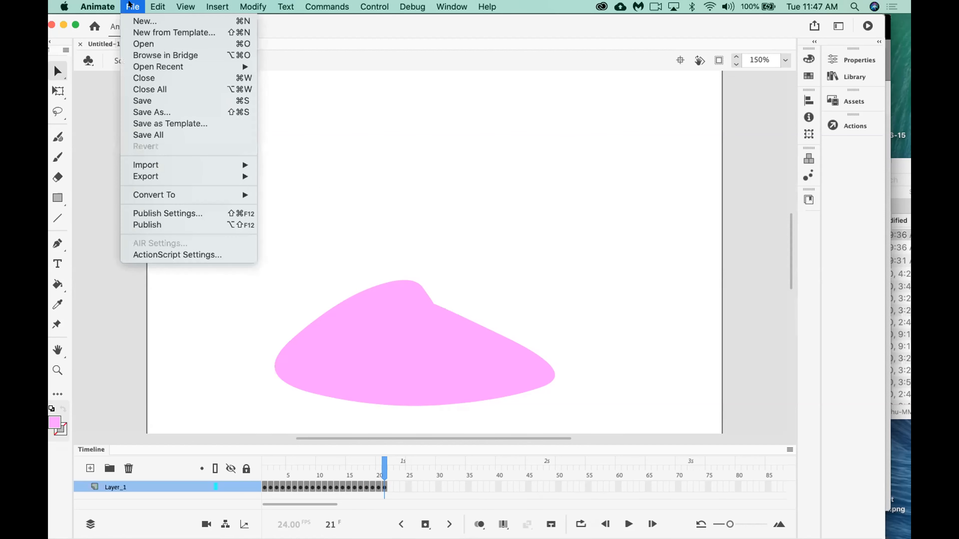
pyautogui.click(146, 101)
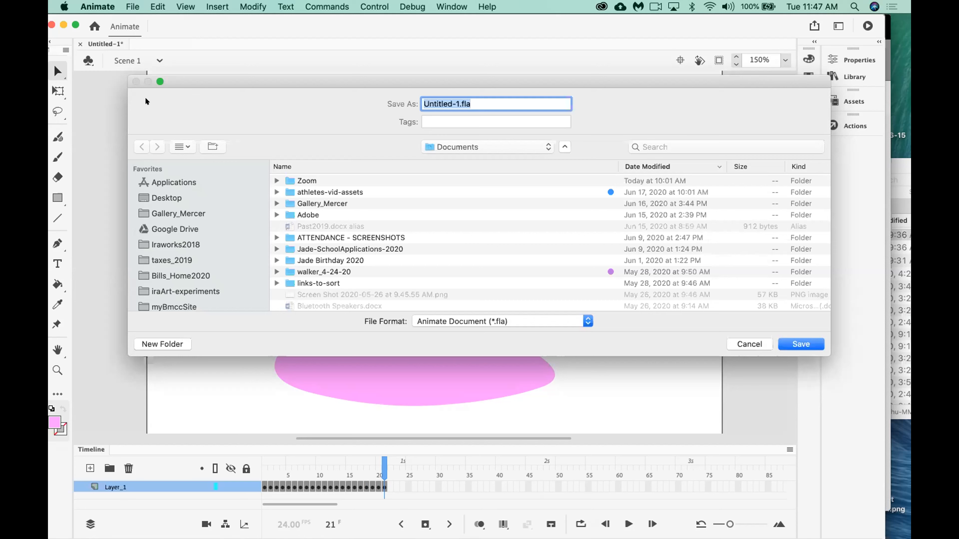
pyautogui.click(166, 197)
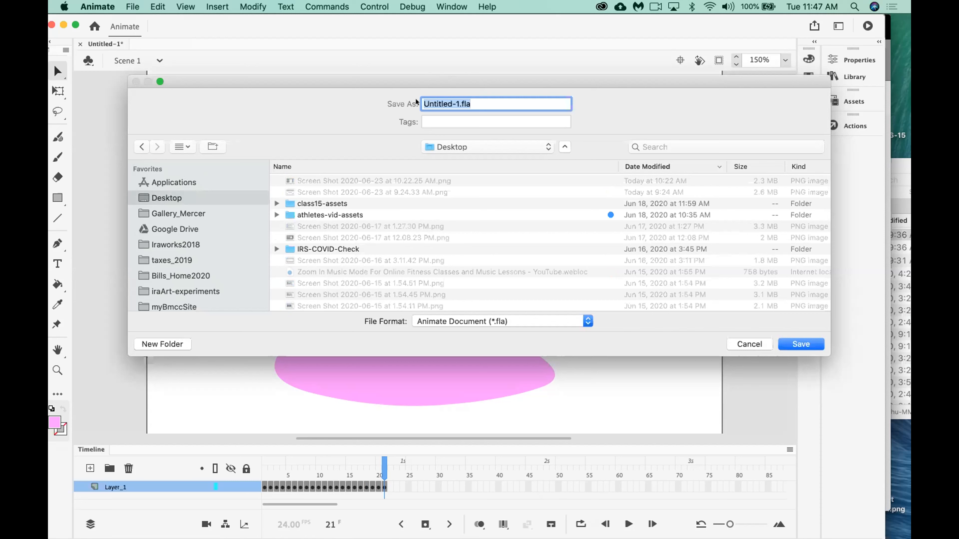
pyautogui.click(454, 100)
pyautogui.press('BackSpace')
pyautogui.press('BackSpace')
pyautogui.press('BackSpace')
pyautogui.press('BackSpace')
pyautogui.press('BackSpace')
pyautogui.press('BackSpace')
pyautogui.press('BackSpace')
pyautogui.press('BackSpace')
pyautogui.press('BackSpace')
pyautogui.press('BackSpace')
pyautogui.write('framebyframe')
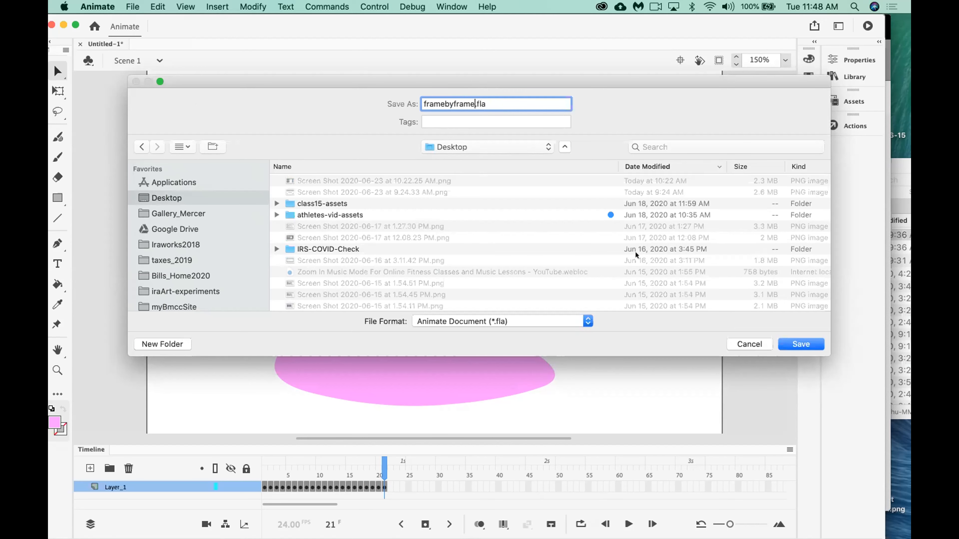
pyautogui.click(807, 338)
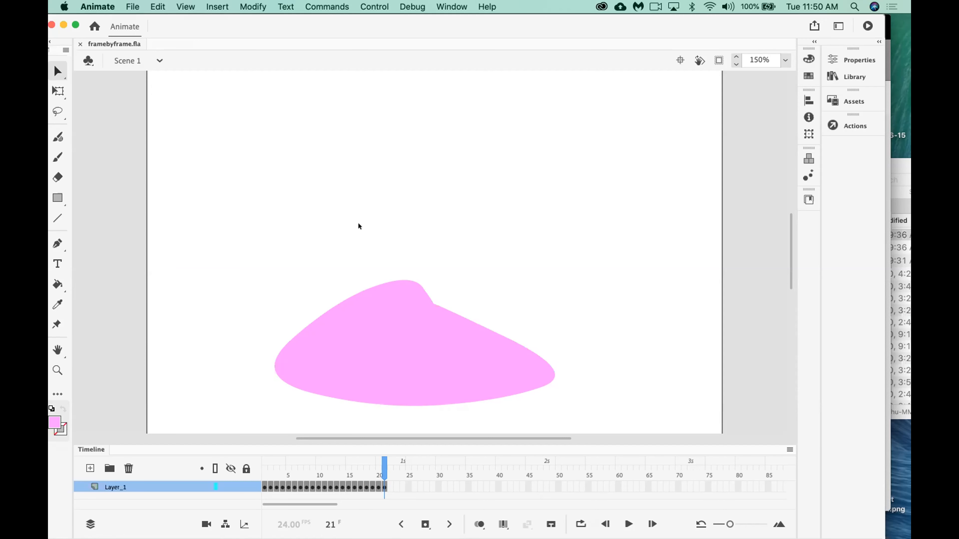
# Start an animated GIF export with the GIF format and looping set to Forever.
pyautogui.click(129, 4)
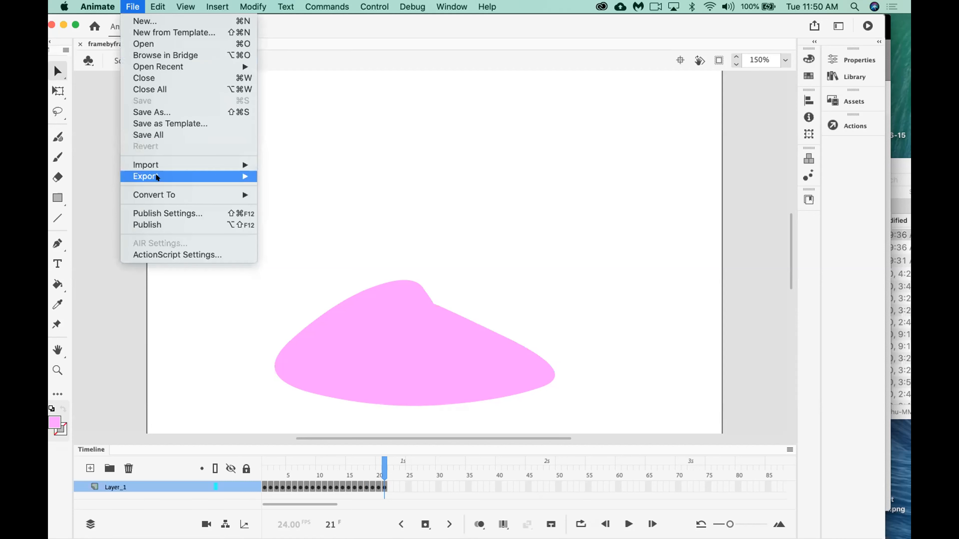
pyautogui.moveTo(156, 177)
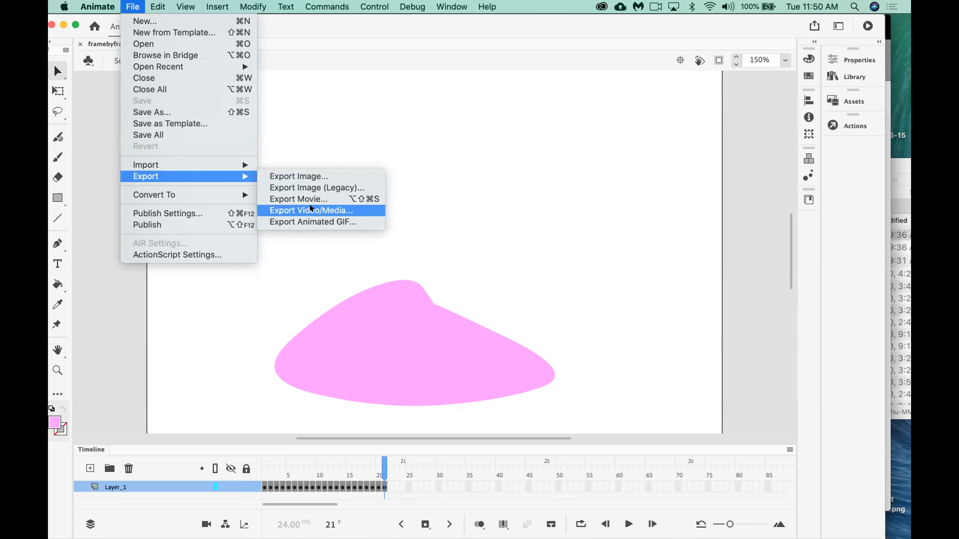
pyautogui.click(321, 216)
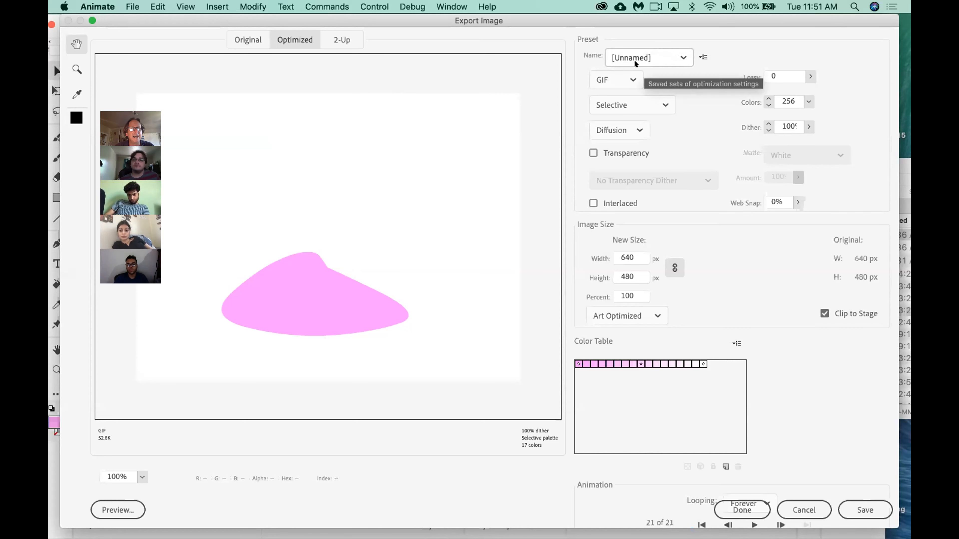
pyautogui.click(607, 72)
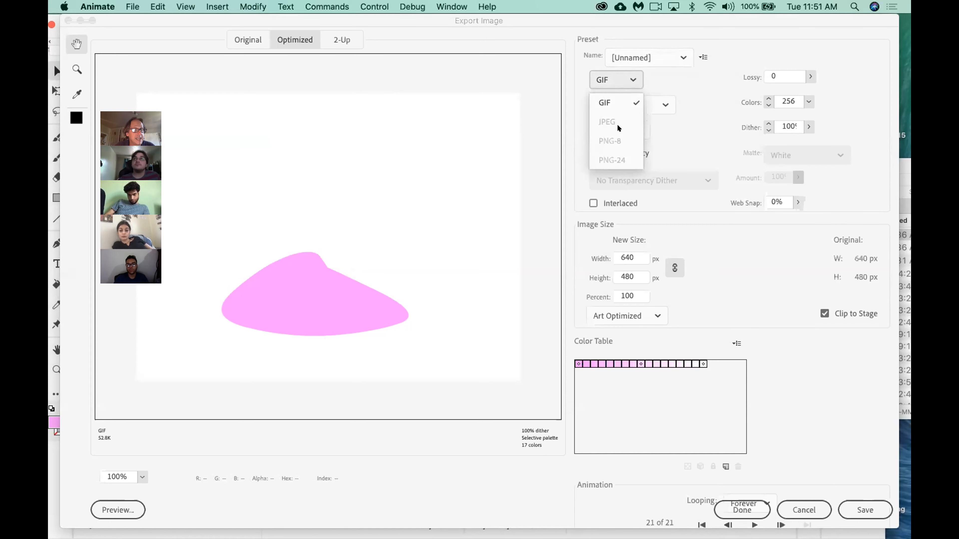
pyautogui.click(607, 98)
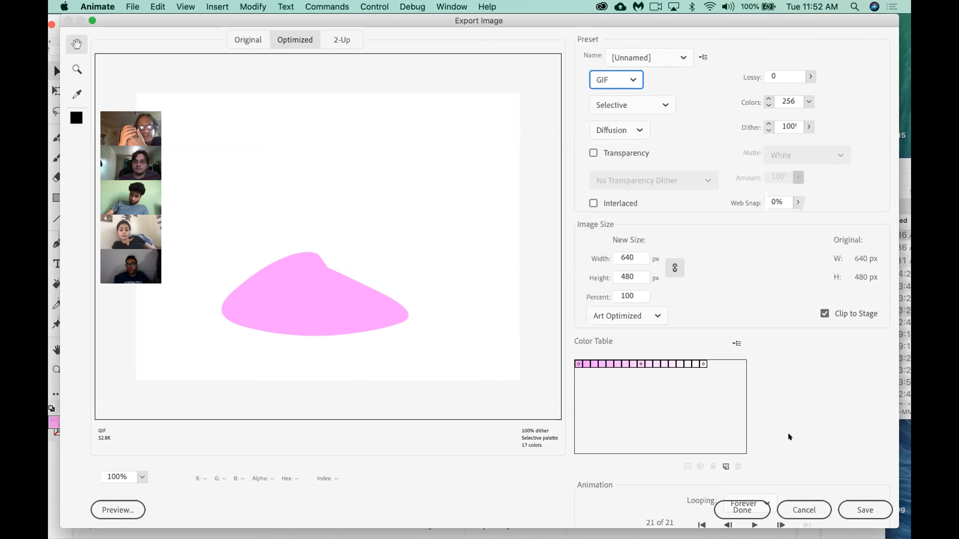
pyautogui.click(767, 503)
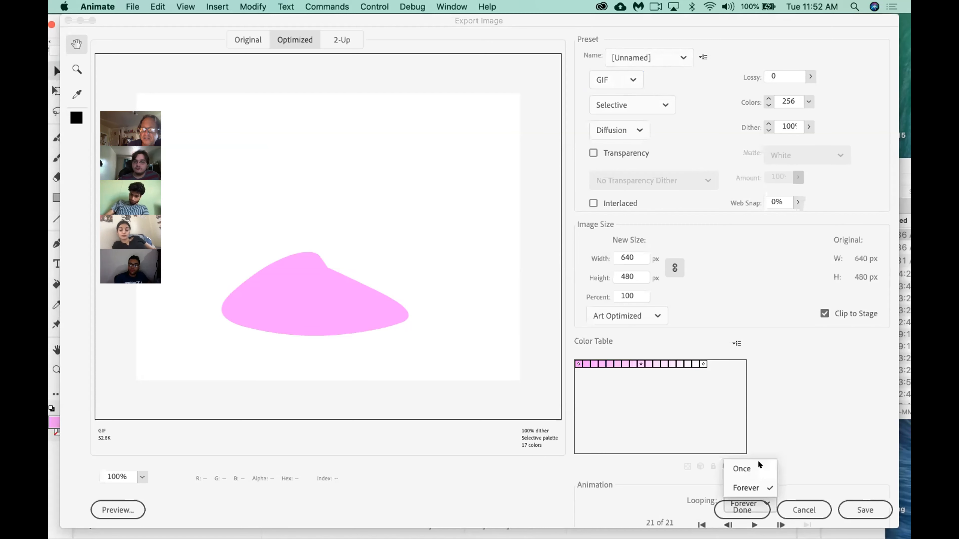
pyautogui.click(759, 481)
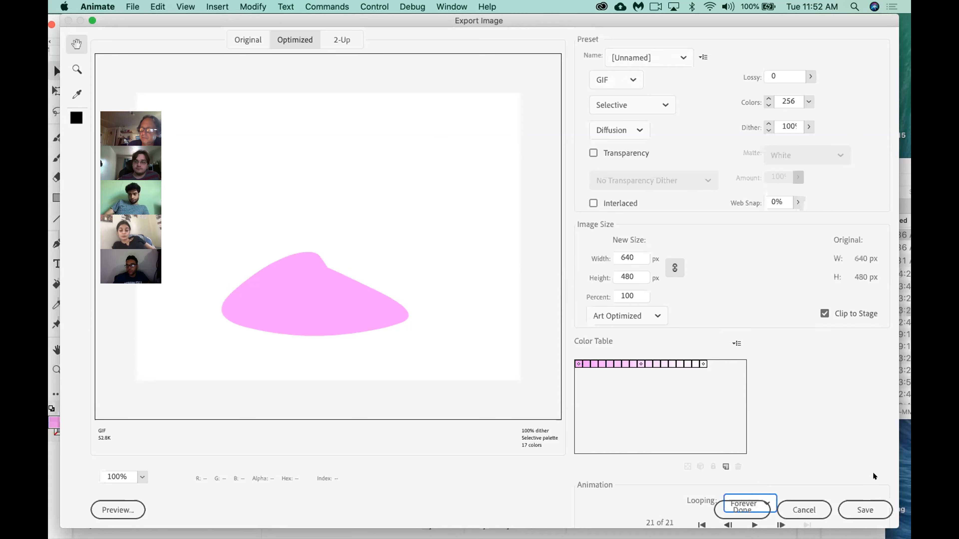
# Save the exported animation to the Desktop as framebyframe.gif.
pyautogui.click(856, 512)
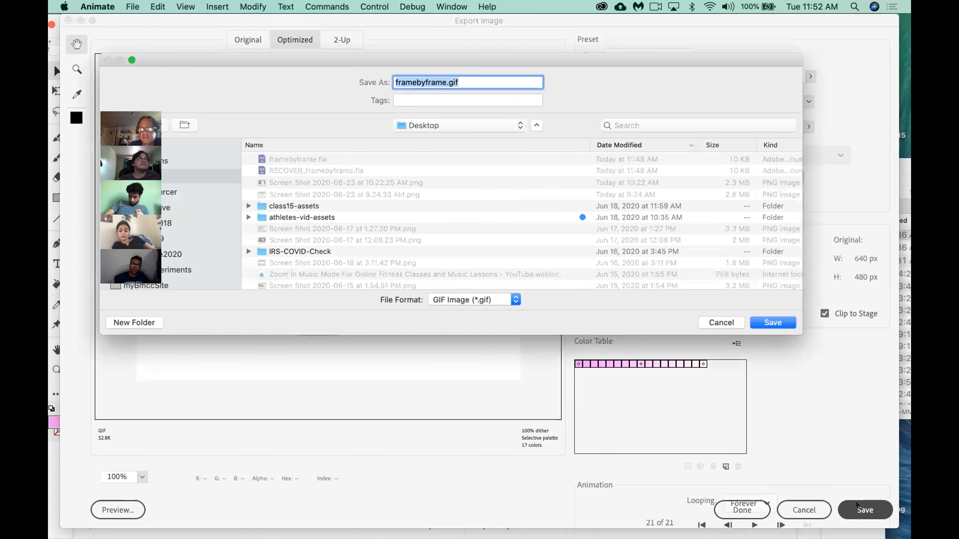
pyautogui.moveTo(426, 54); pyautogui.dragTo(538, 90)
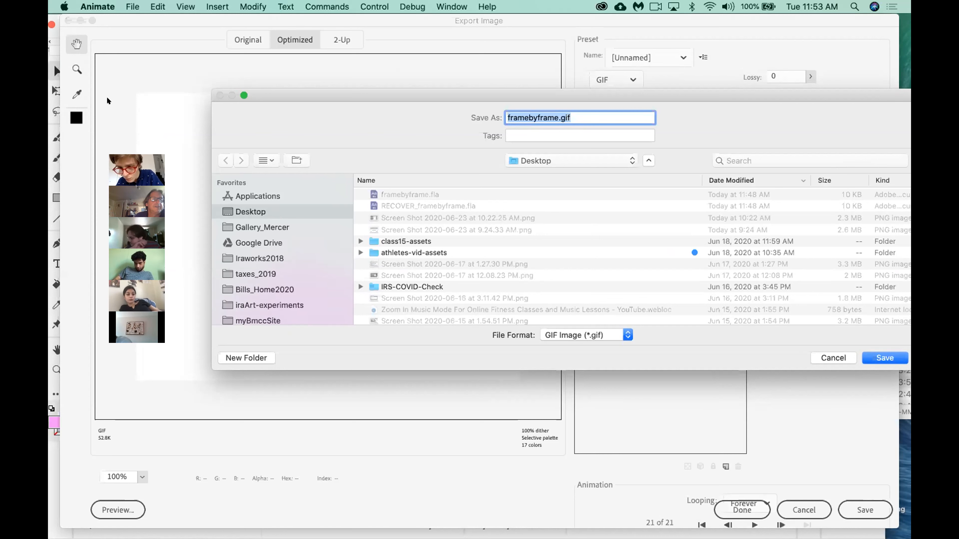
pyautogui.click(875, 349)
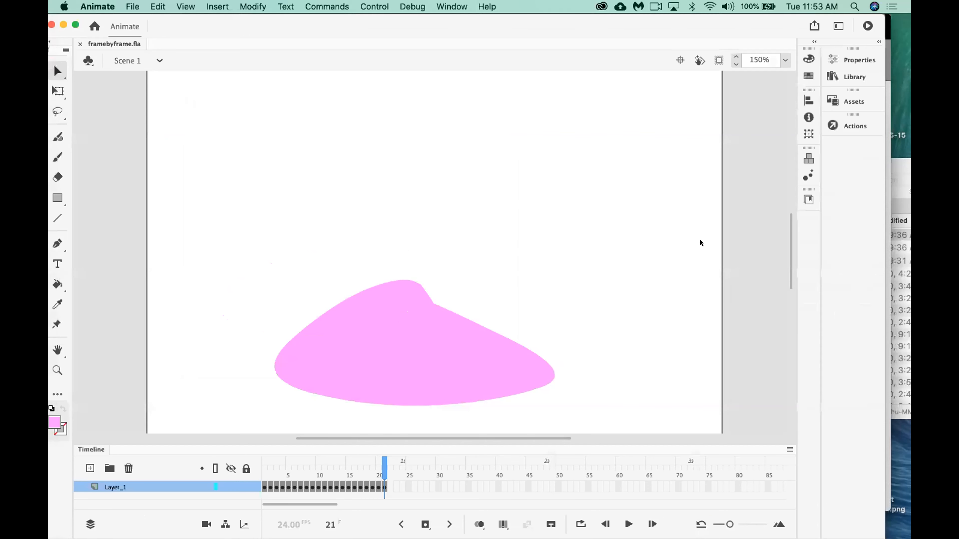
# Hide Animate and minimize the Chrome and Creative Cloud windows to clear the desktop.
pyautogui.moveTo(446, 32); pyautogui.dragTo(475, 26)
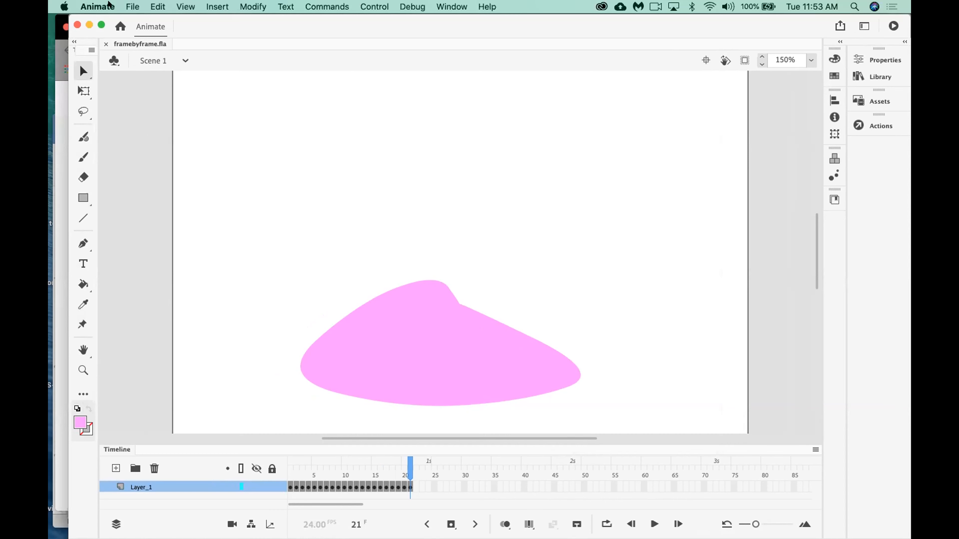
pyautogui.click(92, 4)
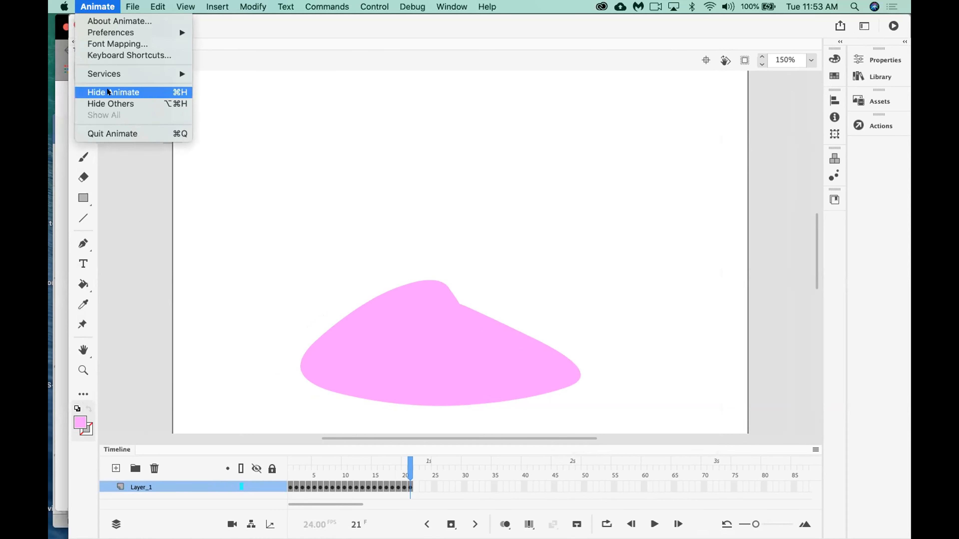
pyautogui.click(118, 92)
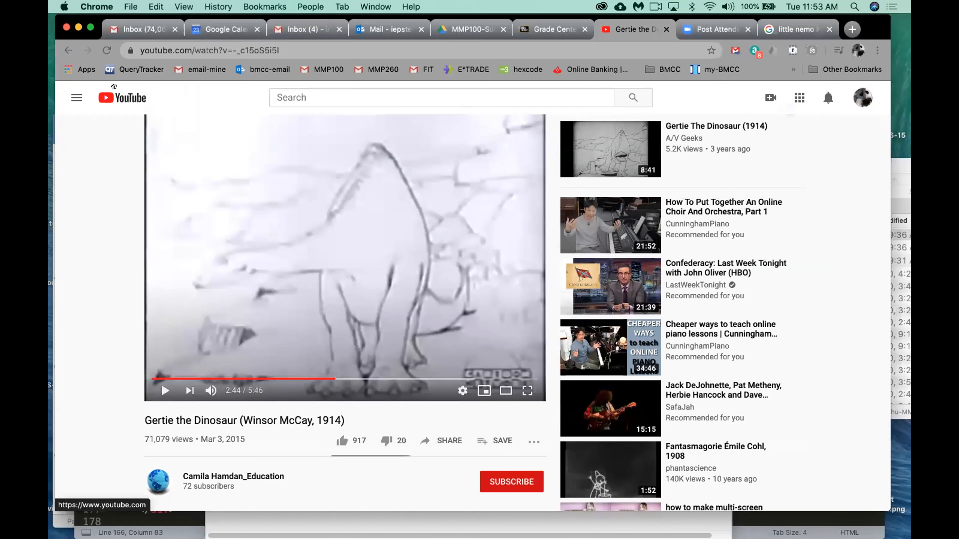
pyautogui.click(78, 27)
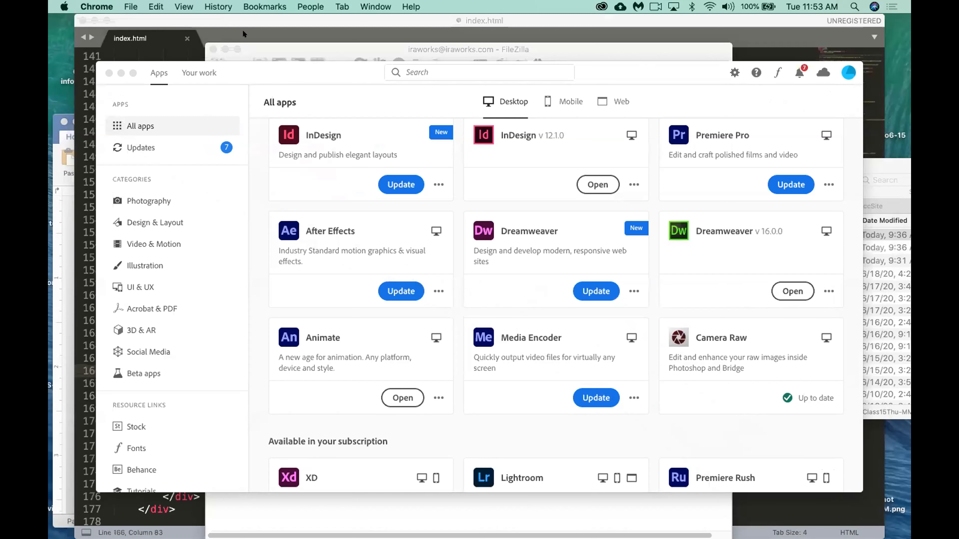
pyautogui.click(121, 73)
# Quit Sublime Text and minimize the FileZilla and Word windows.
pyautogui.click(126, 23)
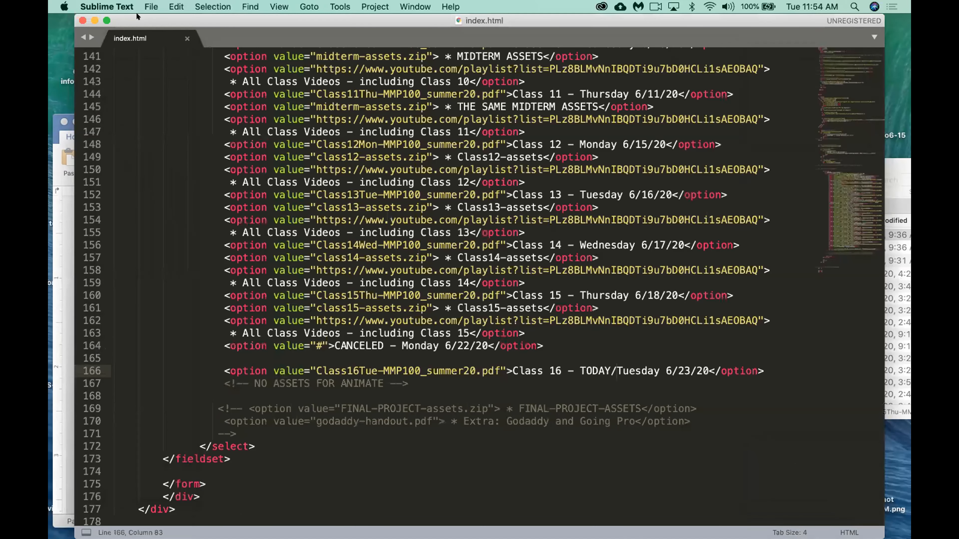
pyautogui.press('super+q')
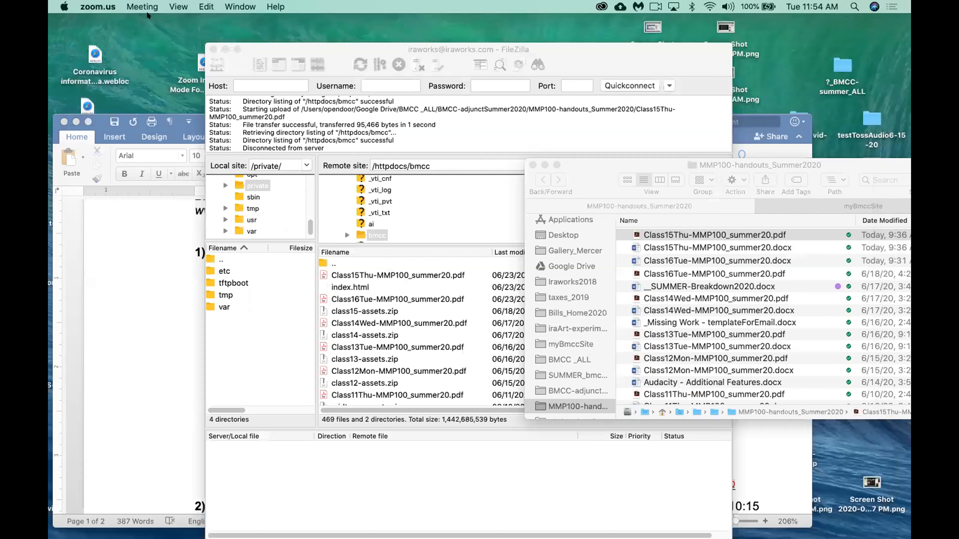
pyautogui.click(299, 47)
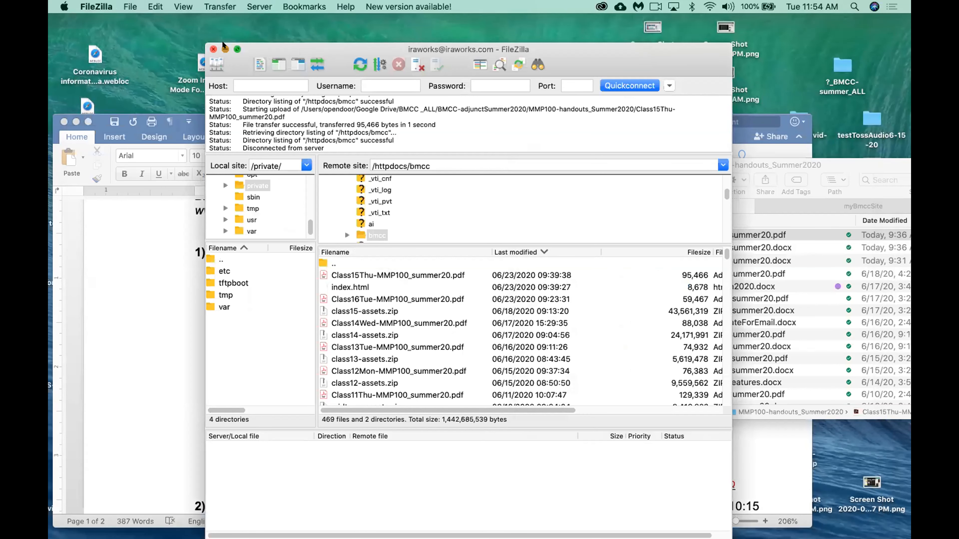
pyautogui.click(226, 49)
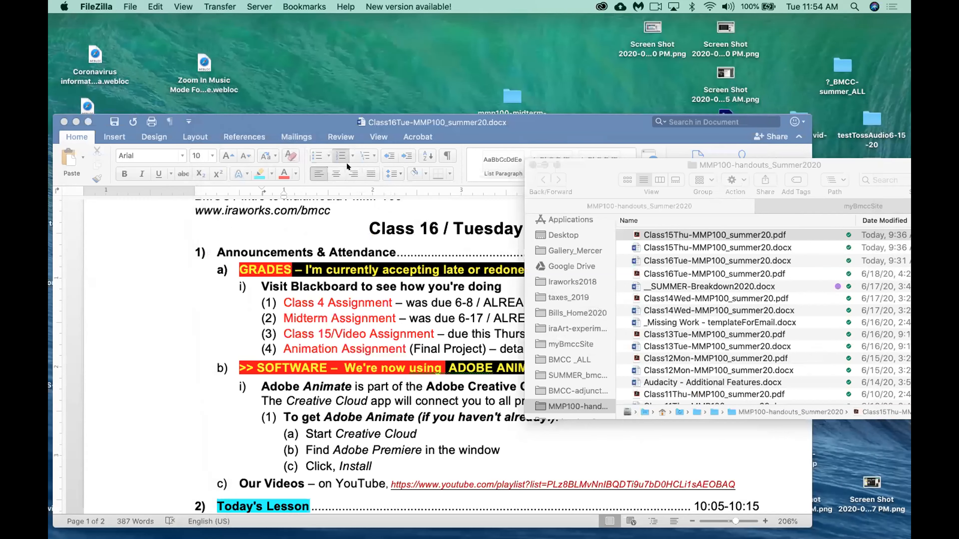
pyautogui.click(72, 121)
# Locate framebyframe.fla and framebyframe.gif on the Desktop and in Finder's Desktop folder, and put the Finder window away.
pyautogui.moveTo(587, 166); pyautogui.dragTo(357, 281)
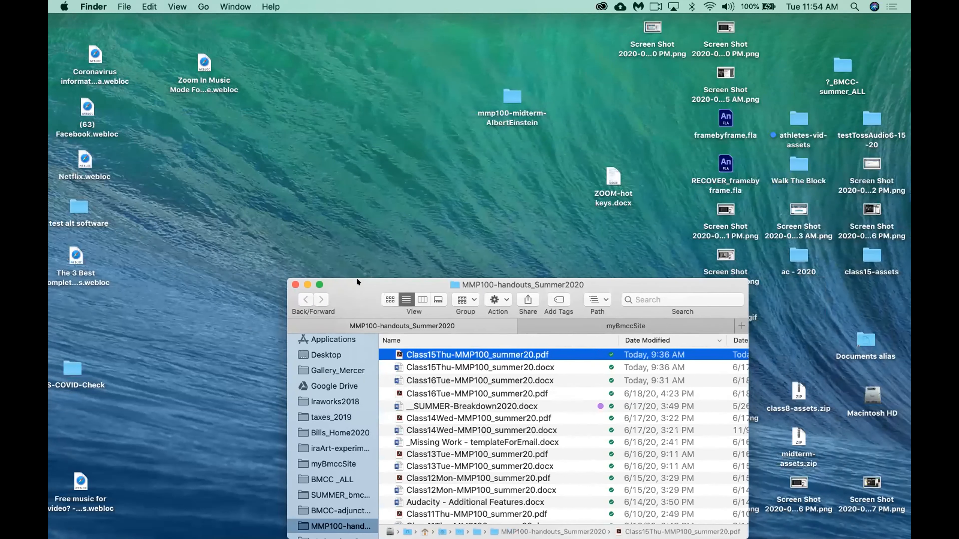
pyautogui.click(722, 120)
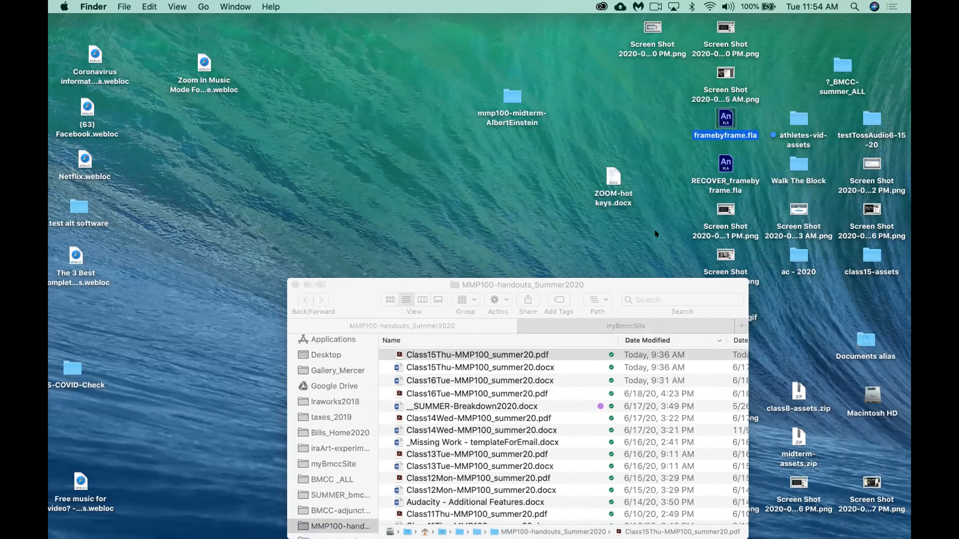
pyautogui.moveTo(636, 280); pyautogui.dragTo(586, 230)
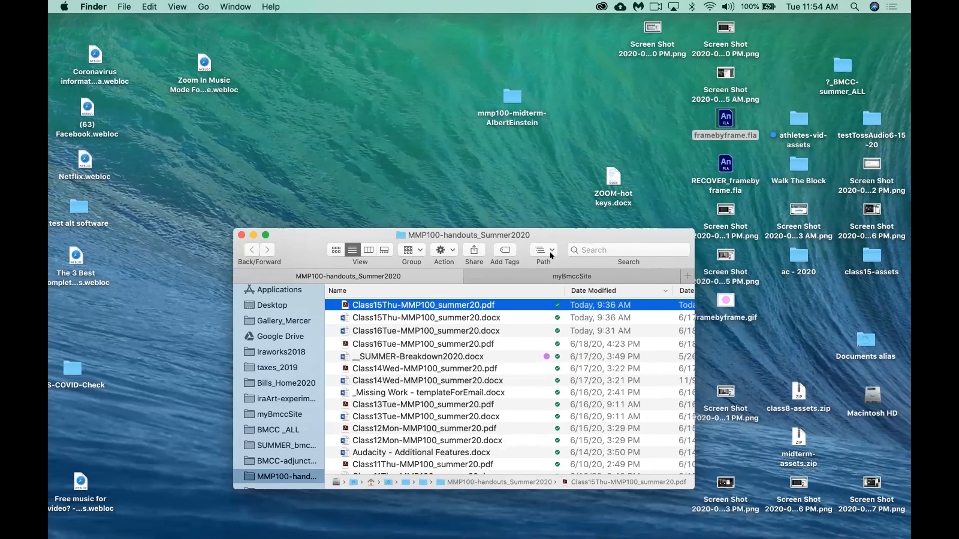
pyautogui.scroll(1, 241, 368)
pyautogui.click(272, 313)
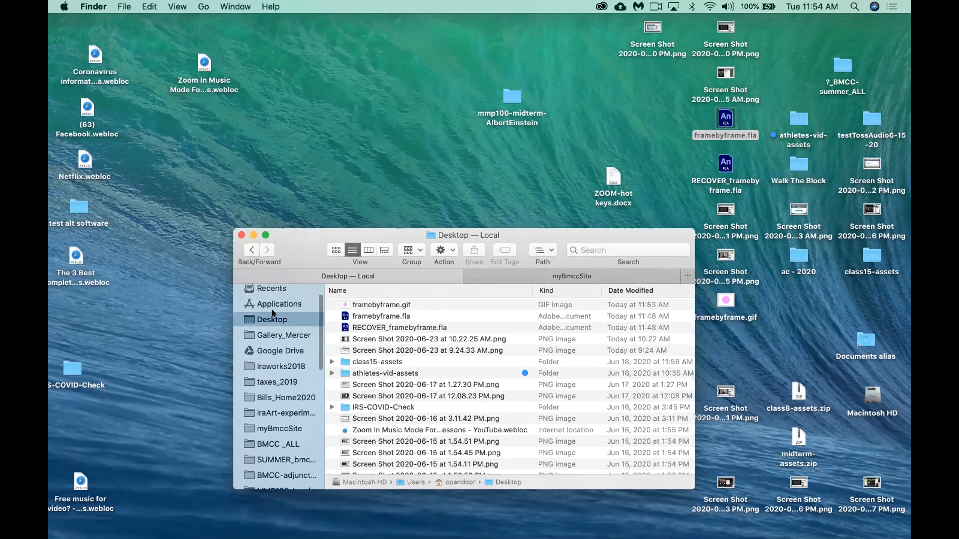
pyautogui.click(404, 302)
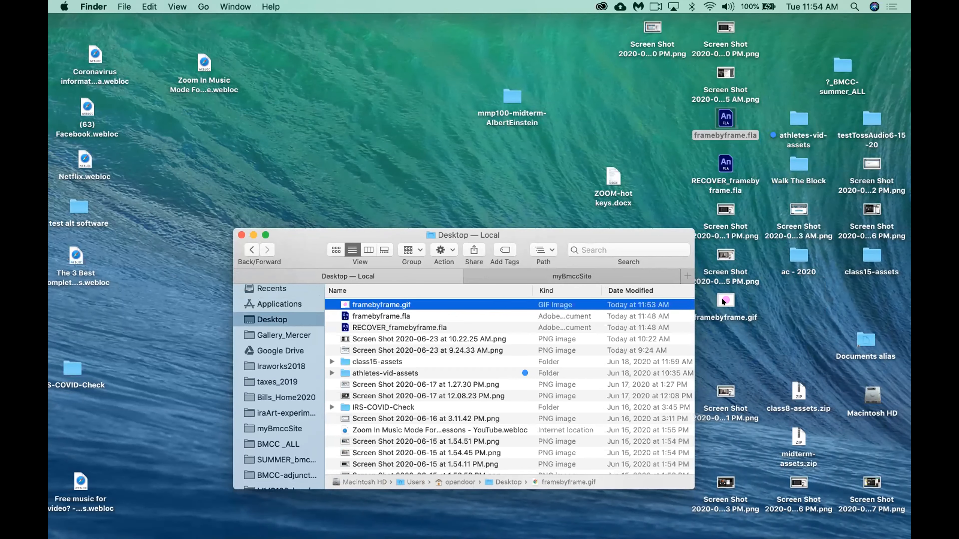
pyautogui.moveTo(606, 234); pyautogui.dragTo(572, 227)
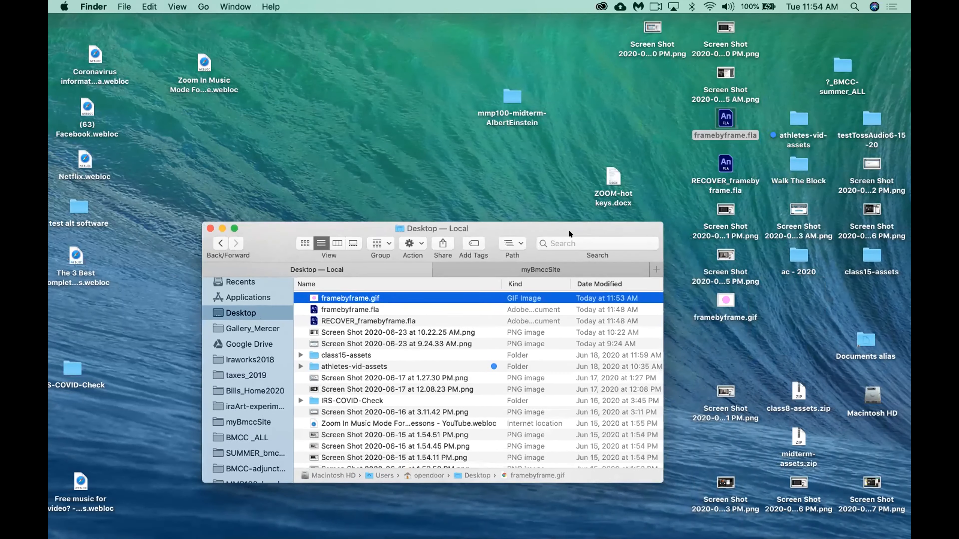
pyautogui.click(218, 227)
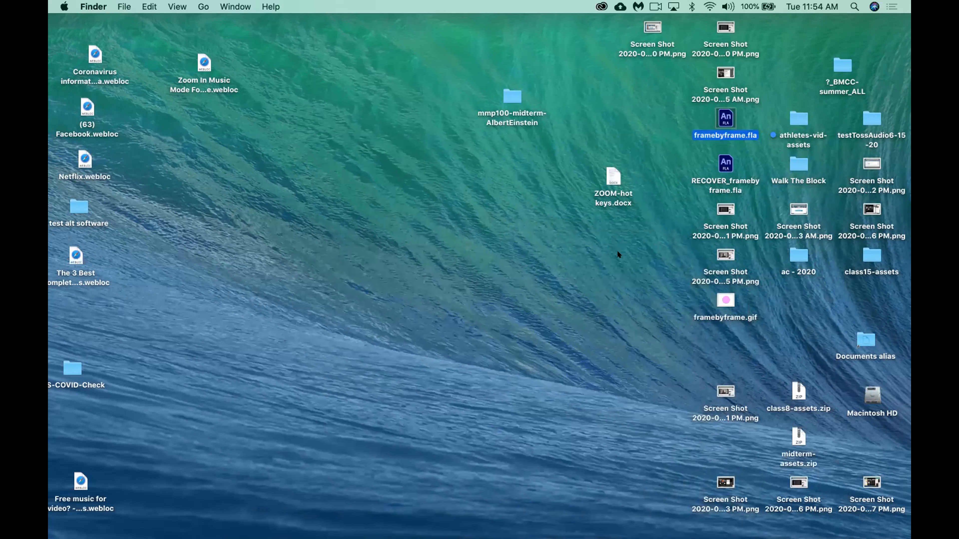
# Open framebyframe.gif from the desktop in Chrome to watch it play, and close its tab.
pyautogui.click(720, 295)
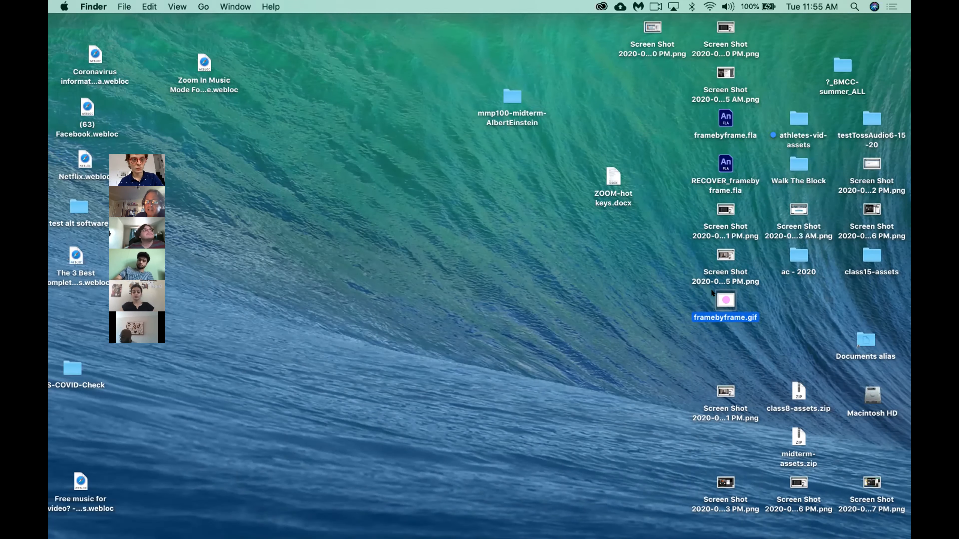
pyautogui.moveTo(726, 301); pyautogui.dragTo(172, 515)
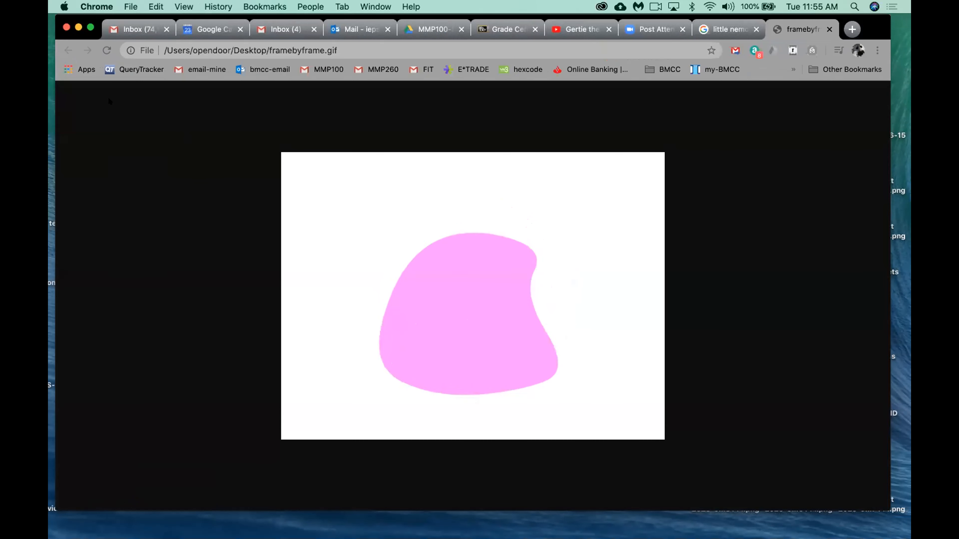
pyautogui.click(829, 29)
# Load framebyframe.gif from the desktop into a new Chrome tab and reposition the browser window to view the animation.
pyautogui.click(852, 29)
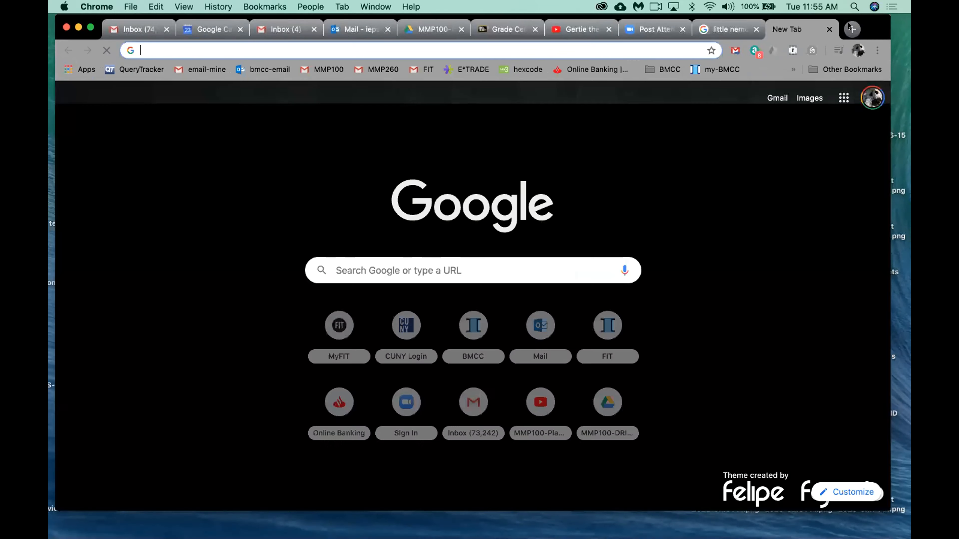
pyautogui.moveTo(850, 29); pyautogui.dragTo(595, 34)
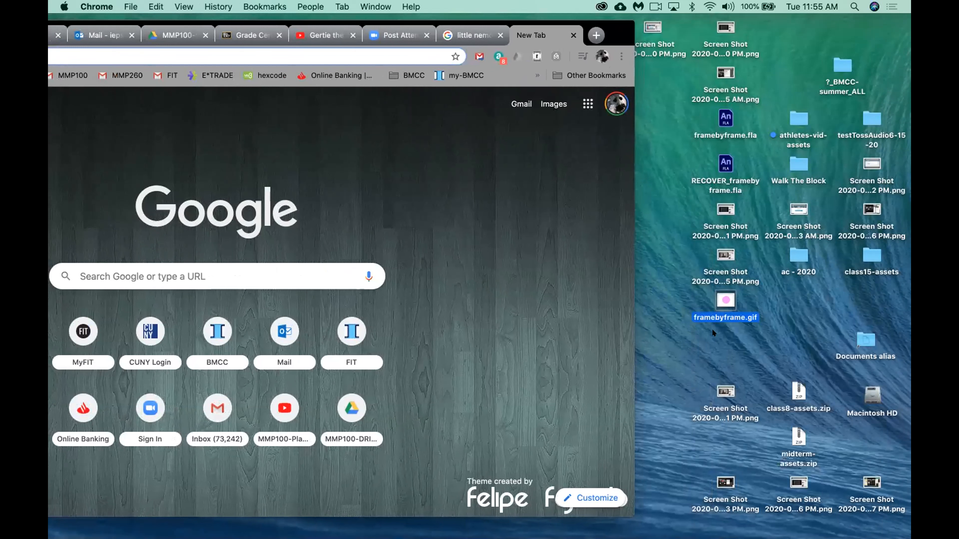
pyautogui.moveTo(721, 300); pyautogui.dragTo(473, 173)
pyautogui.moveTo(618, 32); pyautogui.dragTo(816, 54)
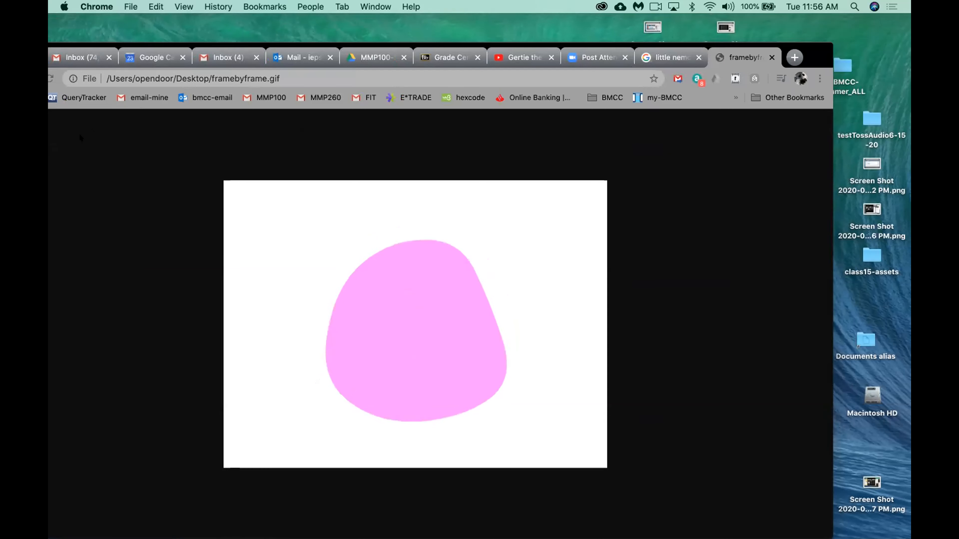
# Switch to Animate and open the animated GIF export settings for framebyframe.fla, moving the export window into view.
pyautogui.press('super+Tab')
pyautogui.press('super+Tab')
pyautogui.press('super+Tab')
pyautogui.press('super+Tab')
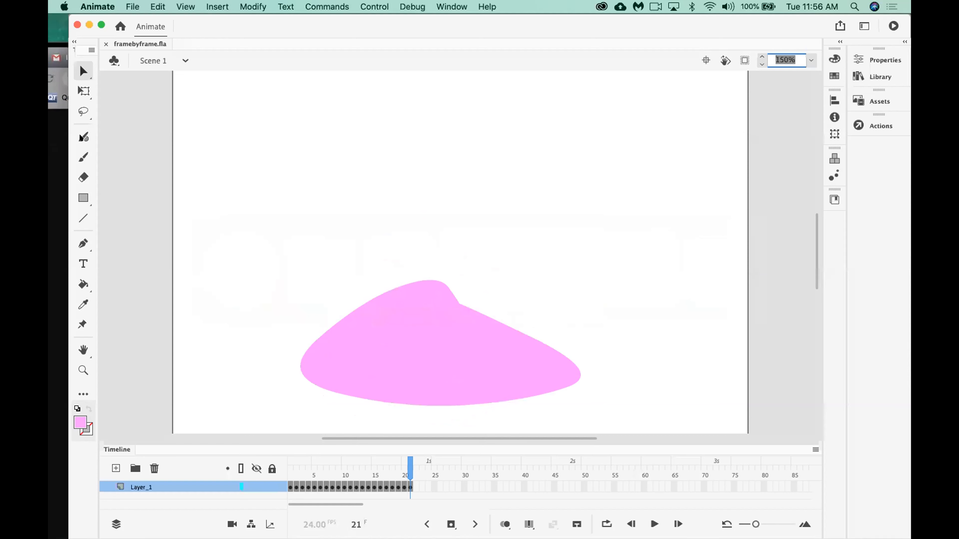
pyautogui.moveTo(261, 27); pyautogui.dragTo(244, 26)
pyautogui.click(132, 6)
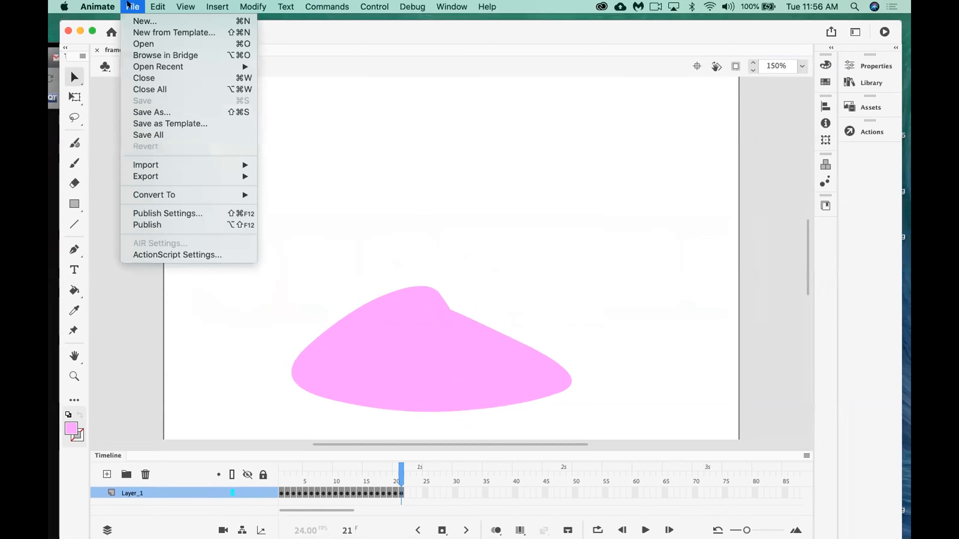
pyautogui.moveTo(156, 176)
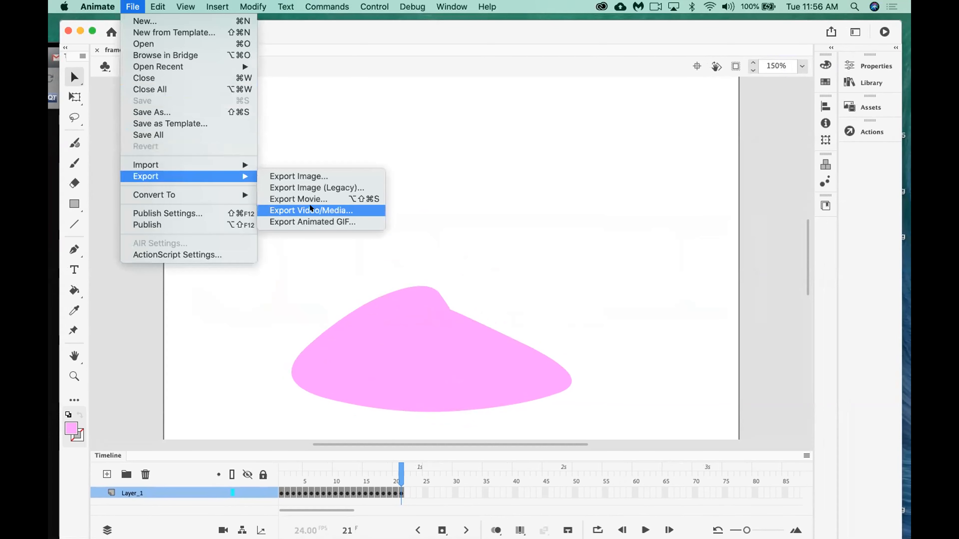
pyautogui.click(310, 218)
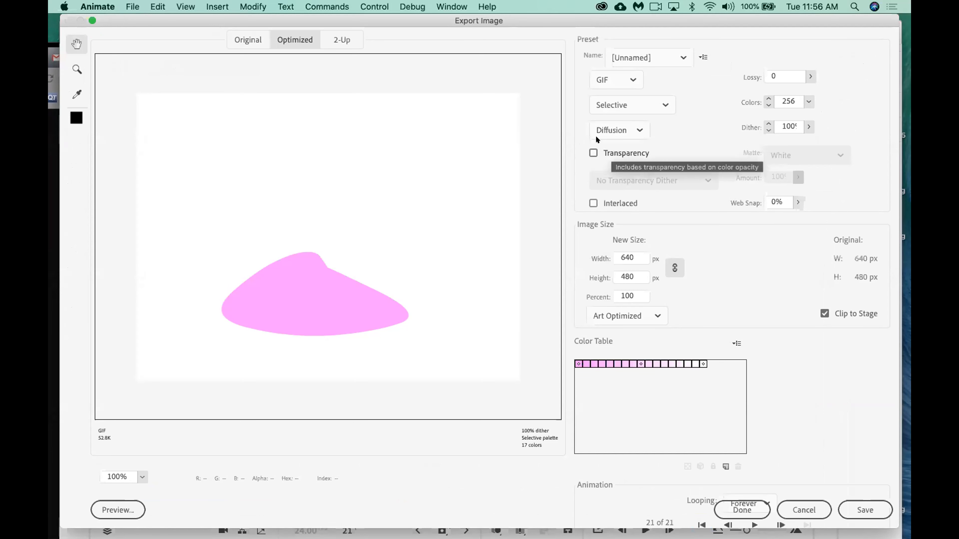
pyautogui.moveTo(521, 22); pyautogui.dragTo(513, 23)
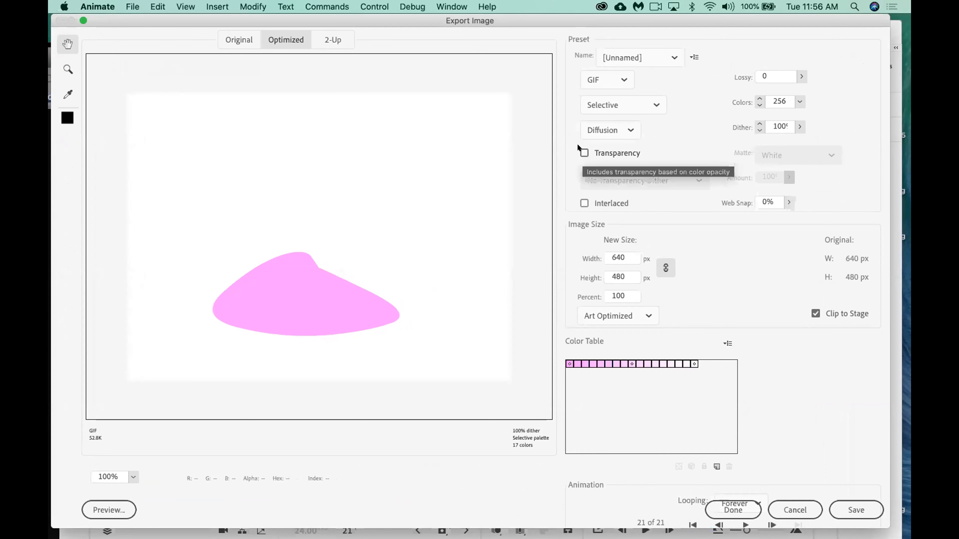
# Try the GIF's Transparency option, turn it back off, and export over framebyframe.gif on the Desktop.
pyautogui.click(579, 149)
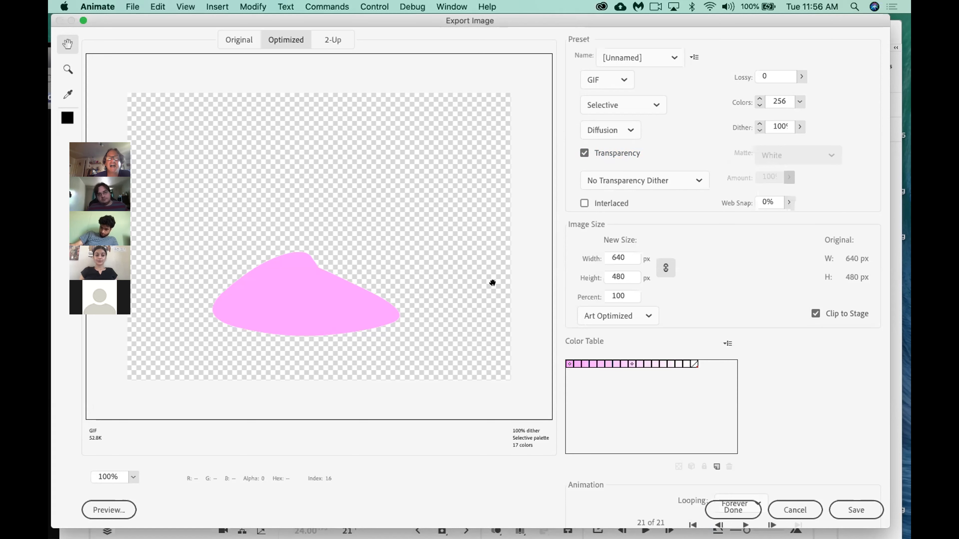
pyautogui.click(579, 148)
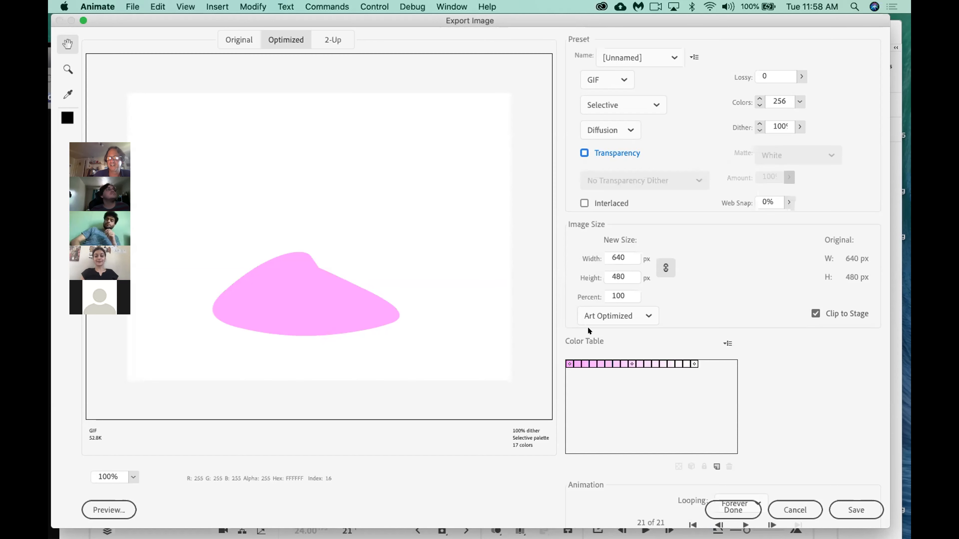
pyautogui.click(862, 502)
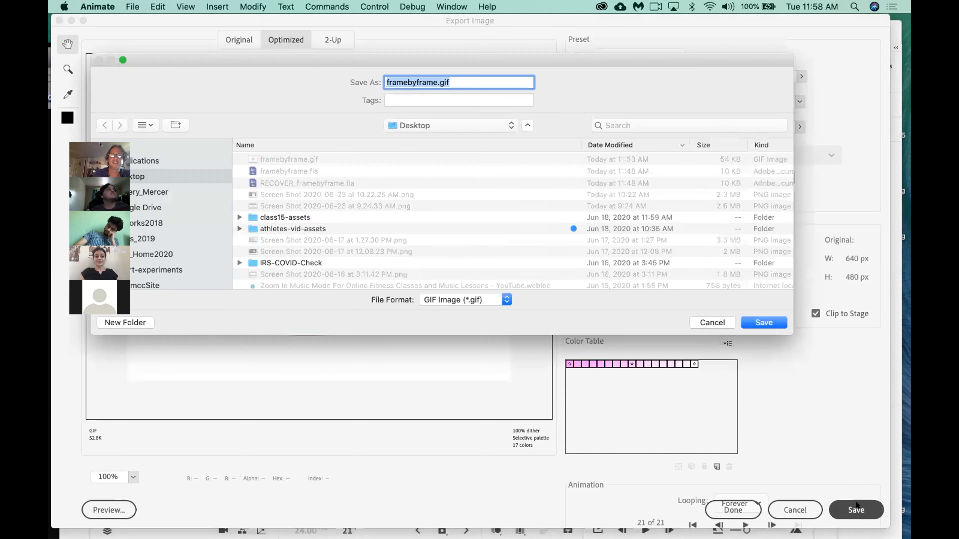
pyautogui.click(760, 318)
pyautogui.click(539, 135)
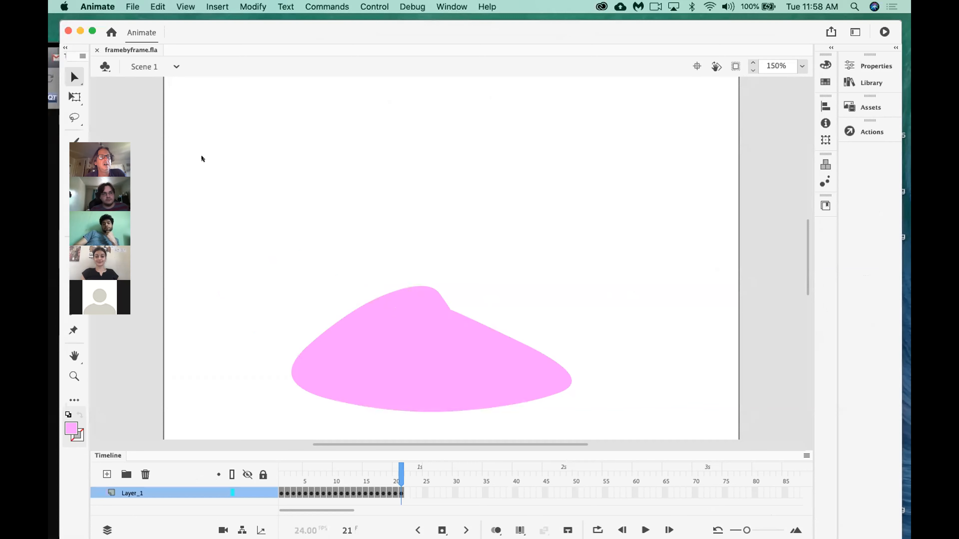
# Set the stage color to green #00CC00 in the document properties and save framebyframe.fla.
pyautogui.moveTo(347, 33); pyautogui.dragTo(337, 24)
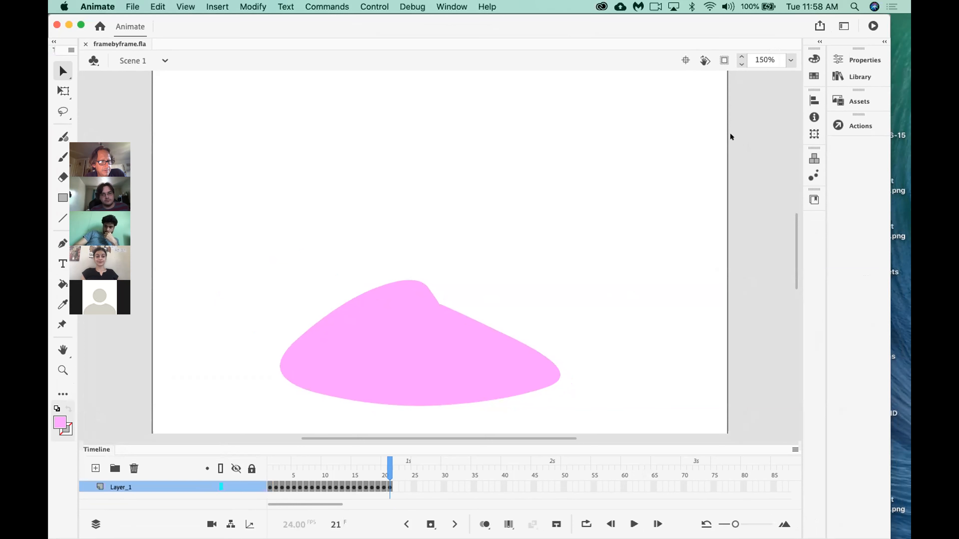
pyautogui.click(866, 53)
pyautogui.click(866, 53)
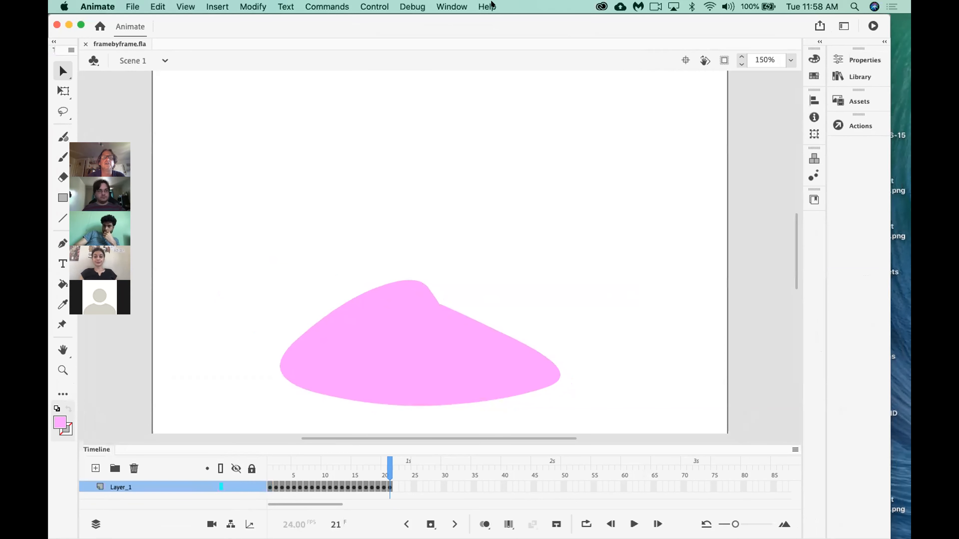
pyautogui.click(446, 6)
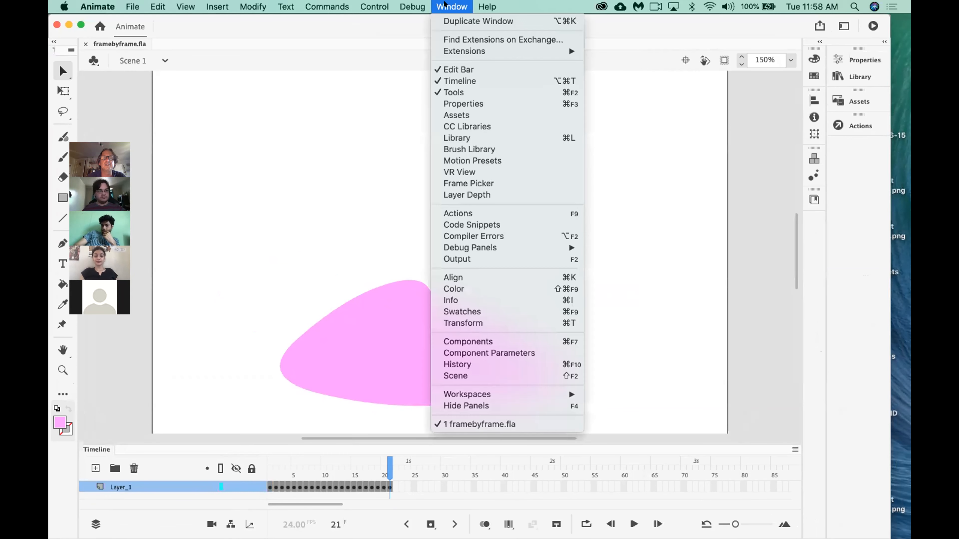
pyautogui.click(463, 103)
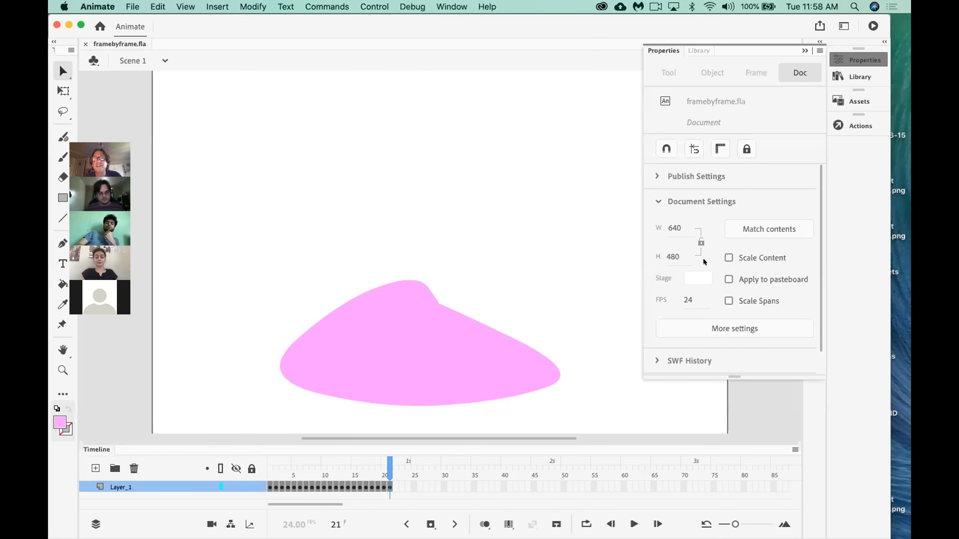
pyautogui.click(698, 279)
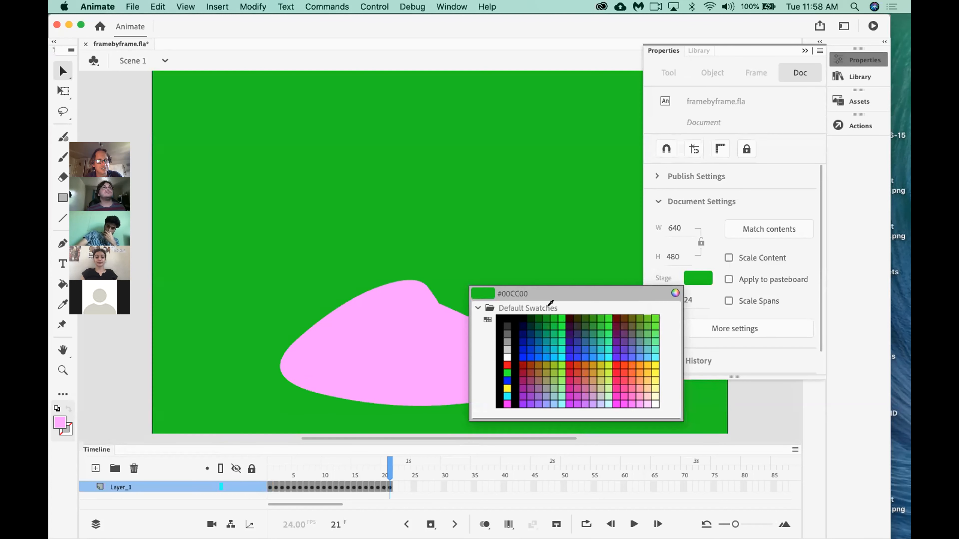
pyautogui.click(548, 310)
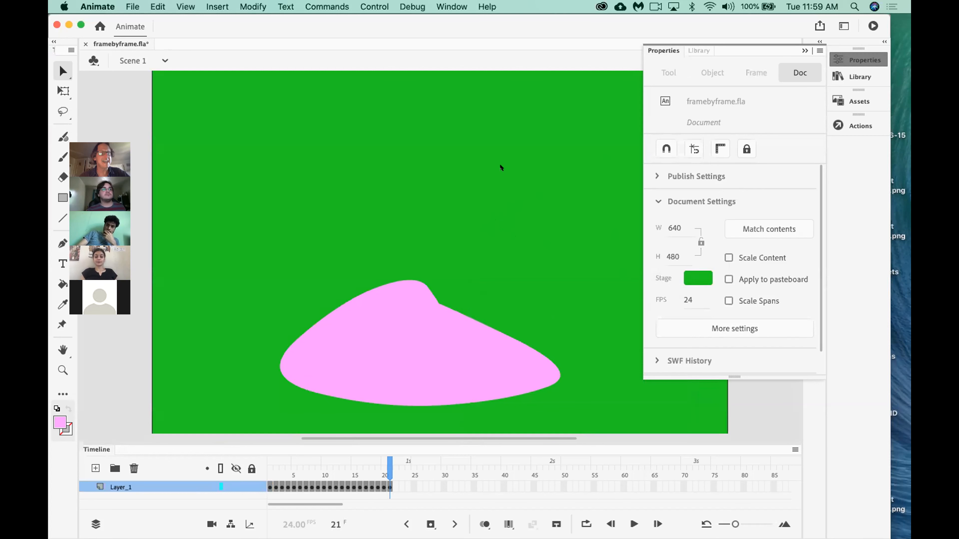
pyautogui.press('super+s')
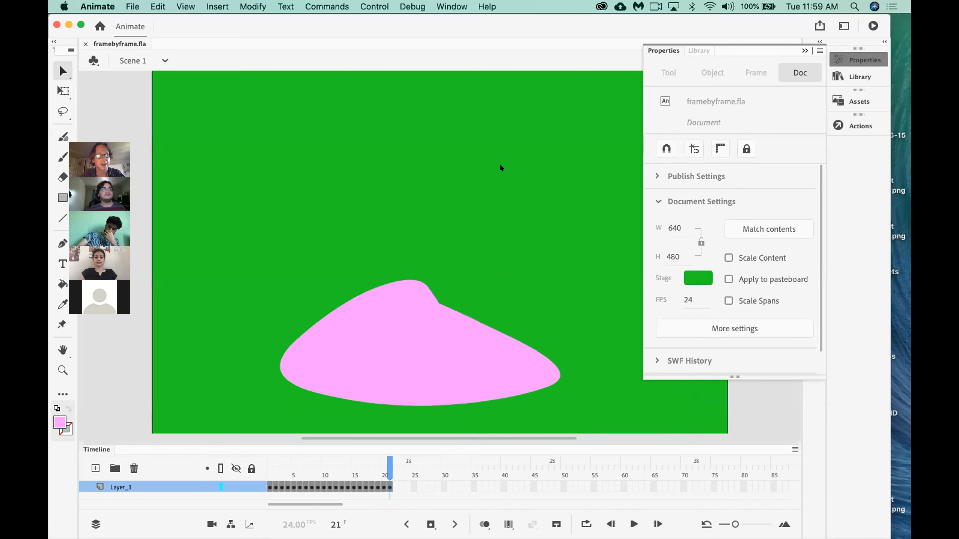
# Export the green-background animation as an animated GIF, replacing framebyframe.gif on the Desktop.
pyautogui.click(131, 5)
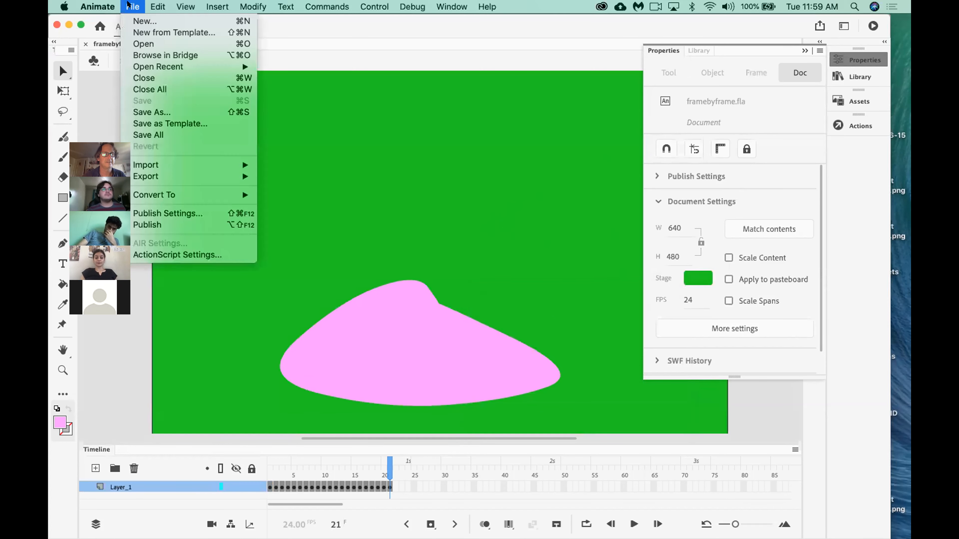
pyautogui.moveTo(177, 176)
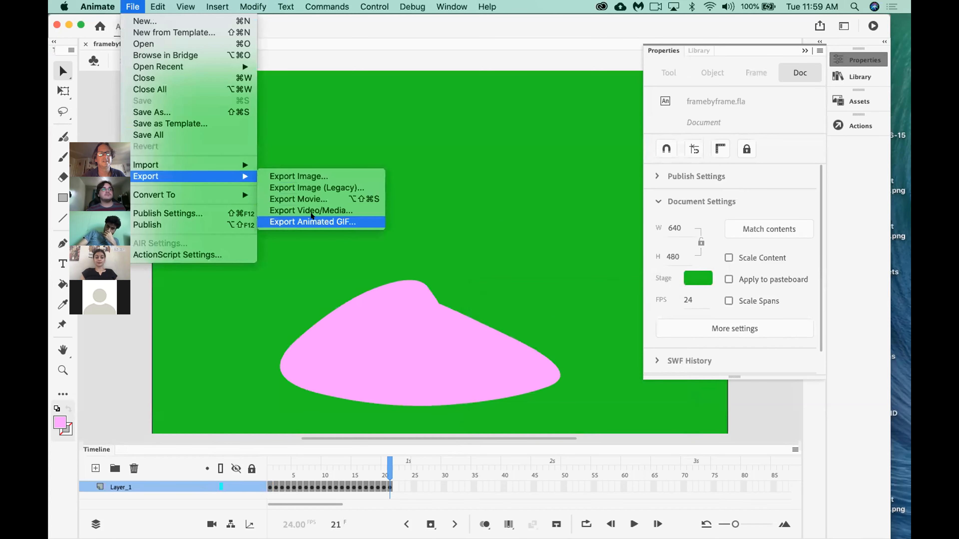
pyautogui.click(327, 221)
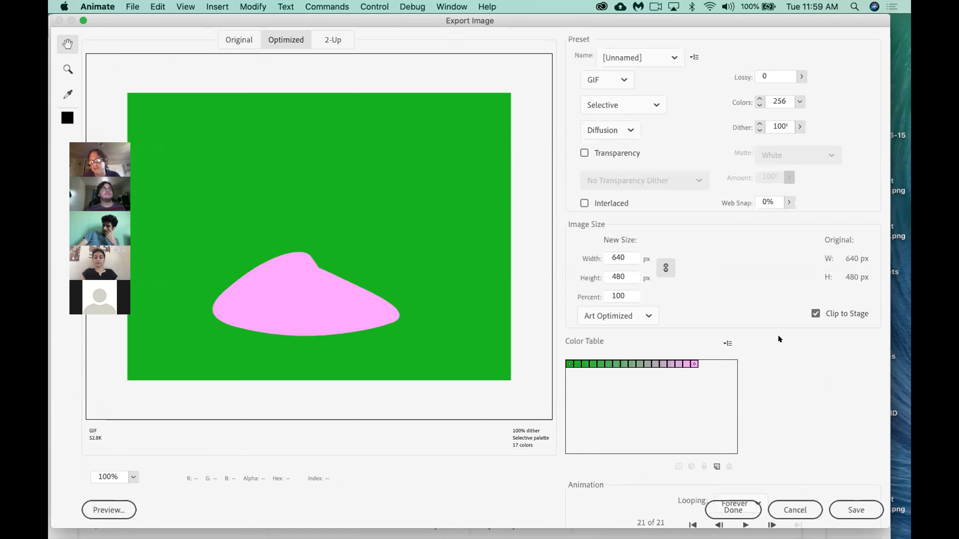
pyautogui.click(856, 508)
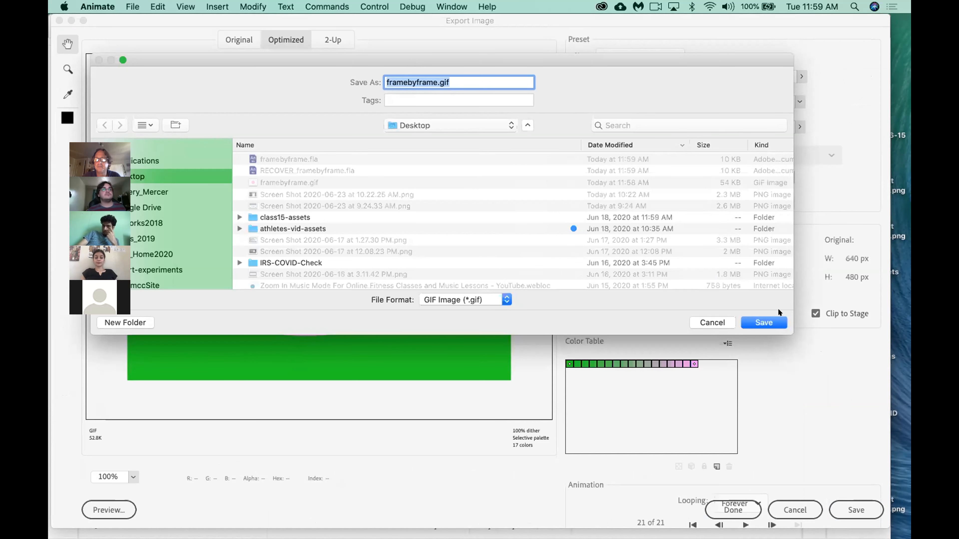
pyautogui.click(761, 321)
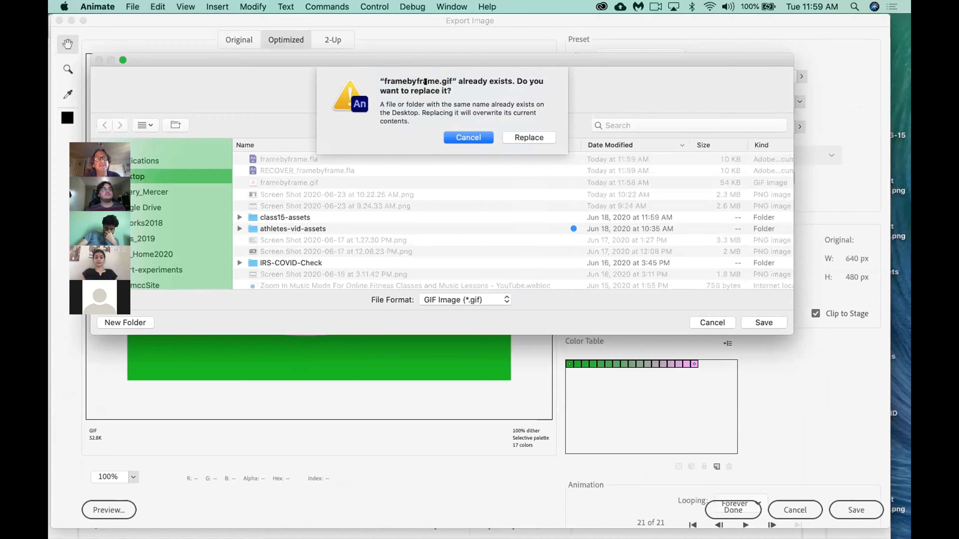
pyautogui.click(537, 130)
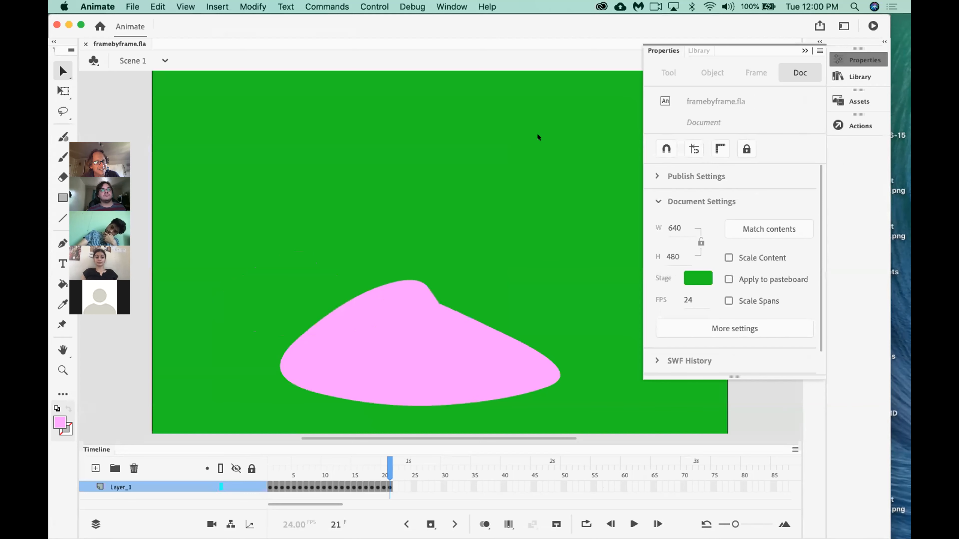
# Switch to Chrome to watch the re-exported framebyframe.gif play, and raise the system volume.
pyautogui.press('super+Tab')
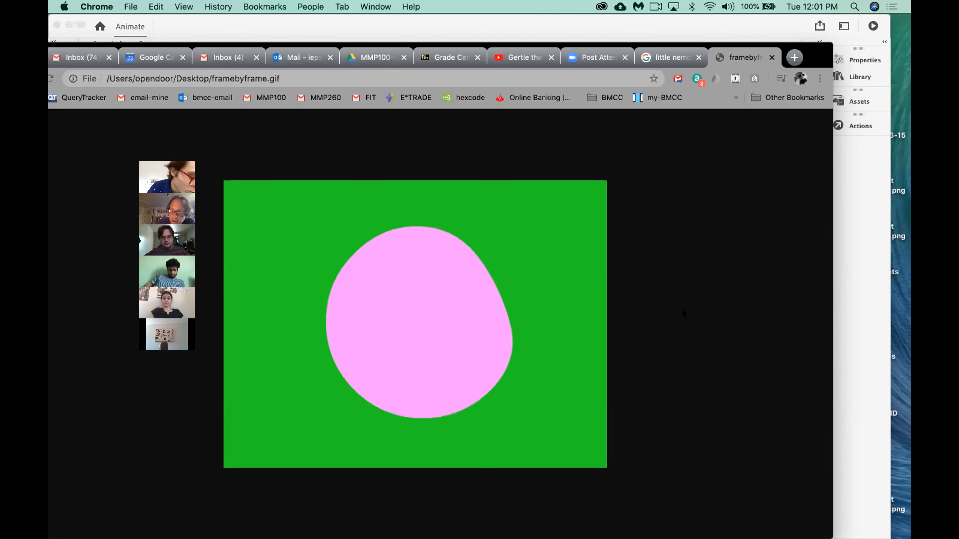
pyautogui.press('XF86AudioRaiseVolume')
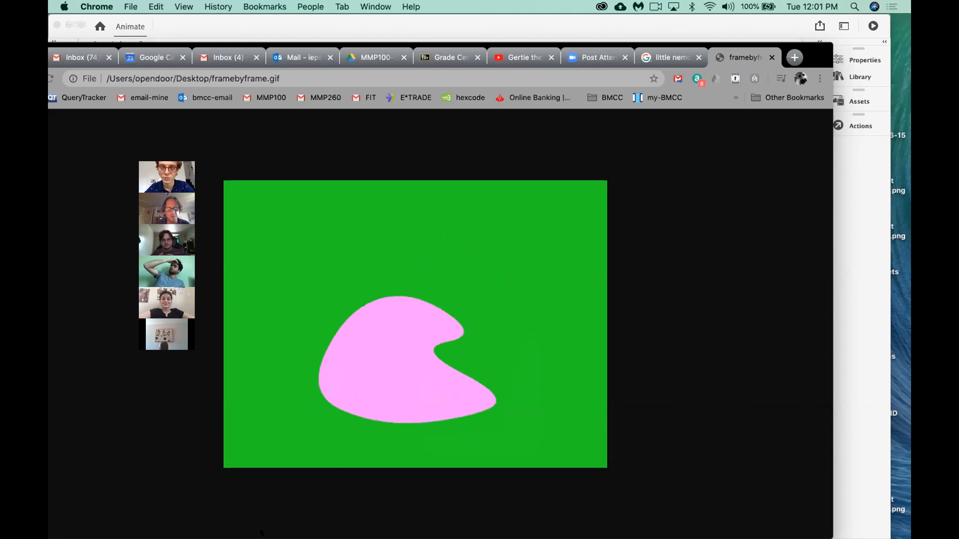
pyautogui.moveTo(305, 514)
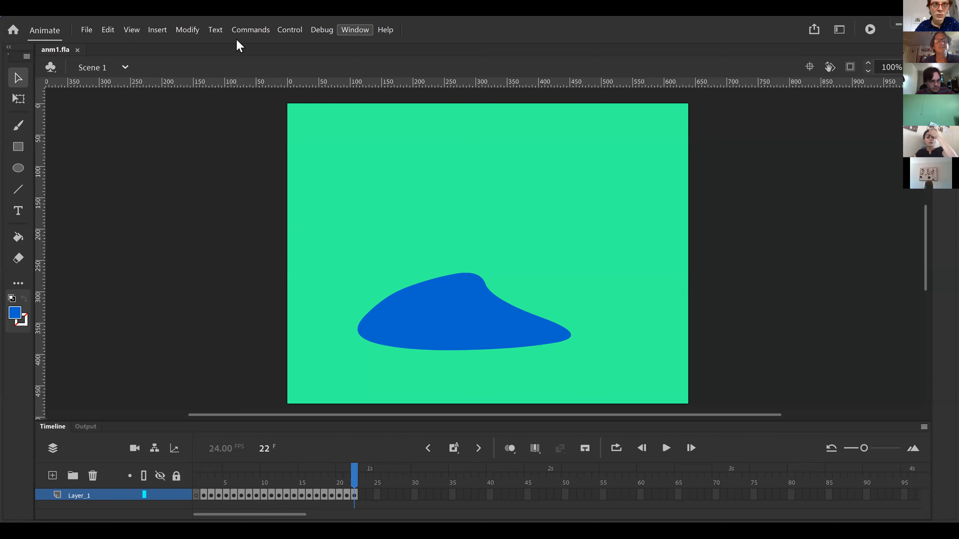
# Change the workspace to Small Screen with anm1.fla open.
pyautogui.click(355, 31)
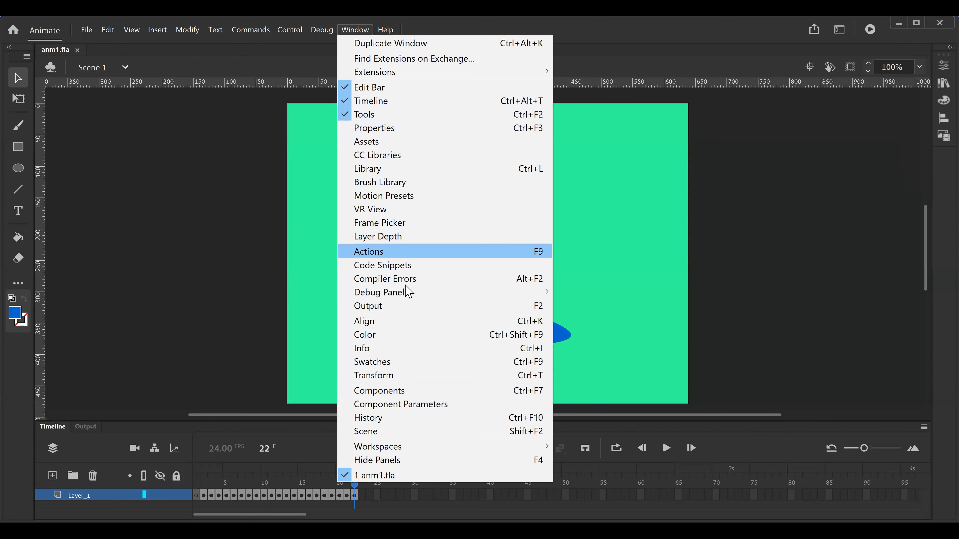
pyautogui.moveTo(389, 450)
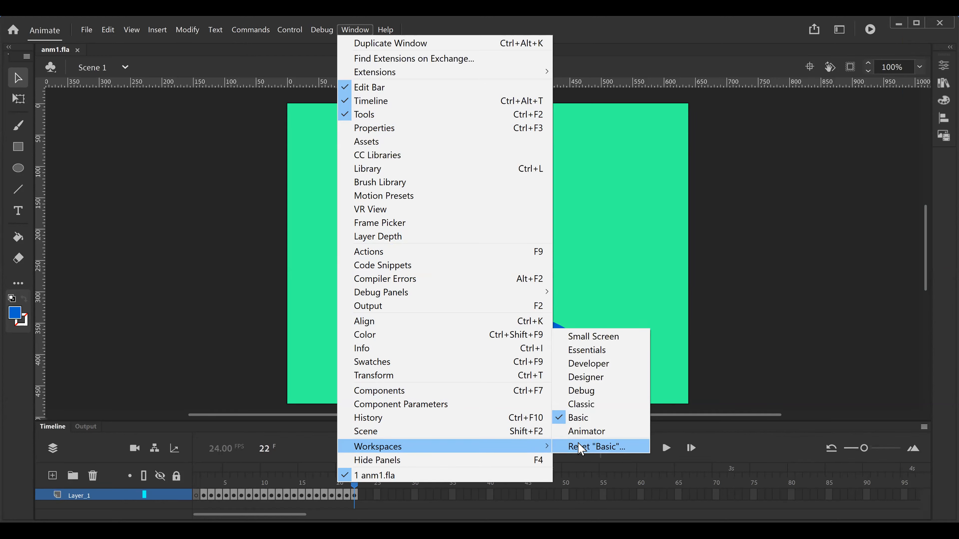
pyautogui.click(594, 337)
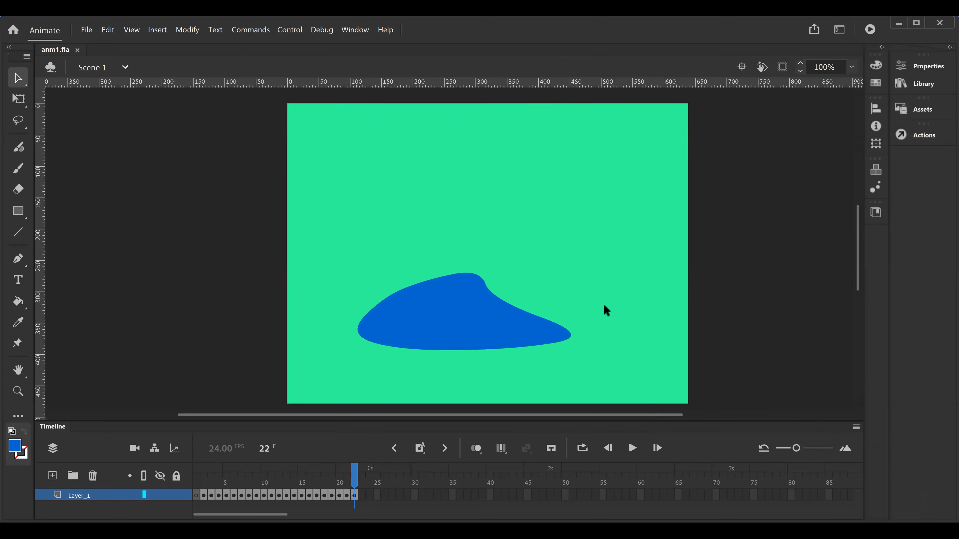